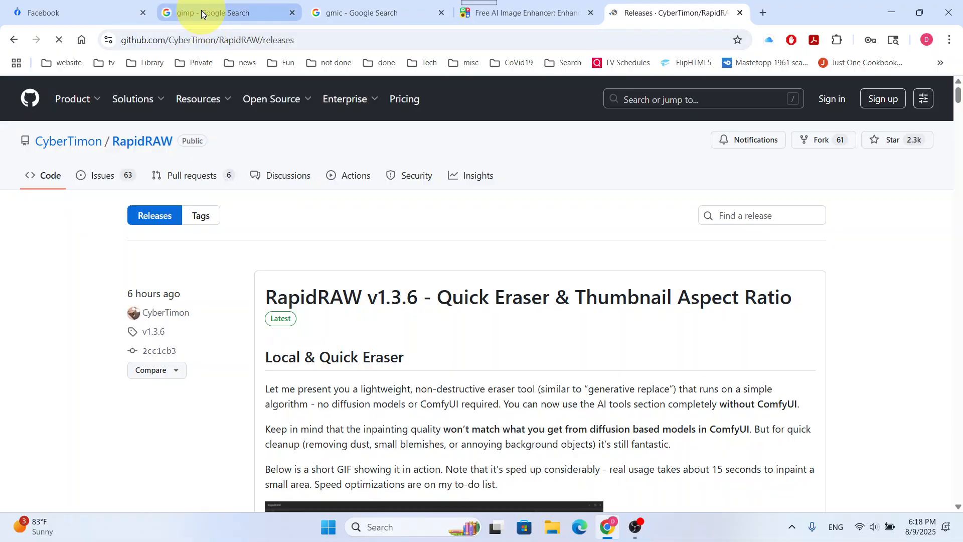
Open the GIMP downloads page and review the Windows download options for GIMP 3.0.4
{"action": "left_click", "coordinate": [201, 11]}
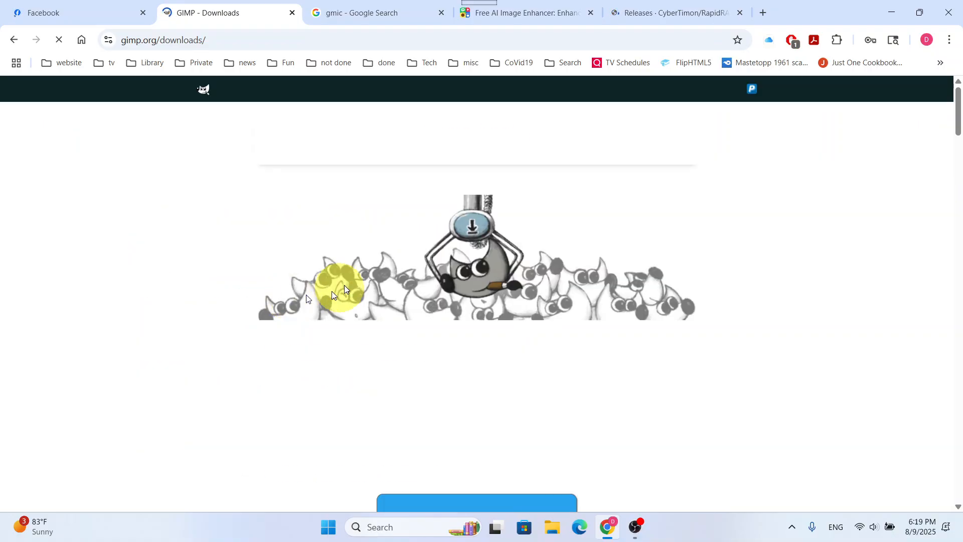
{"action": "scroll", "coordinate": [482, 297], "scroll_direction": "down", "scroll_amount": 3}
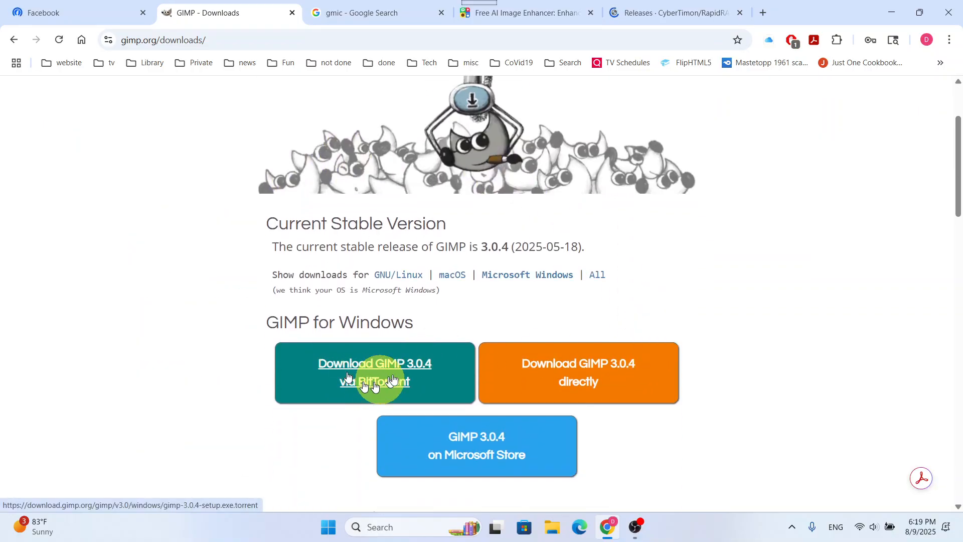
{"action": "scroll", "coordinate": [679, 320], "scroll_direction": "down", "scroll_amount": 2}
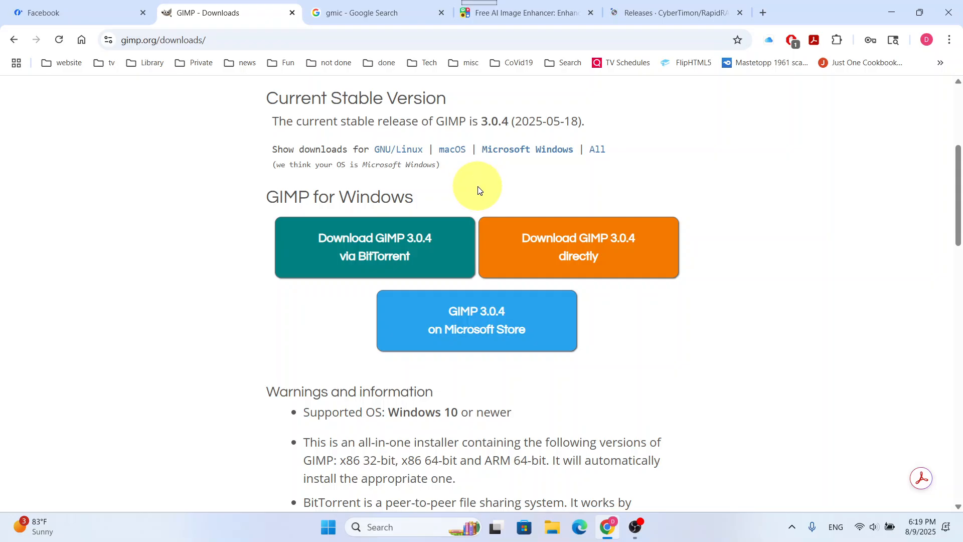
Open the G'MIC download page from the search results and review the G'MIC-Qt plug-in downloads for GIMP 3.0
{"action": "left_click", "coordinate": [385, 14]}
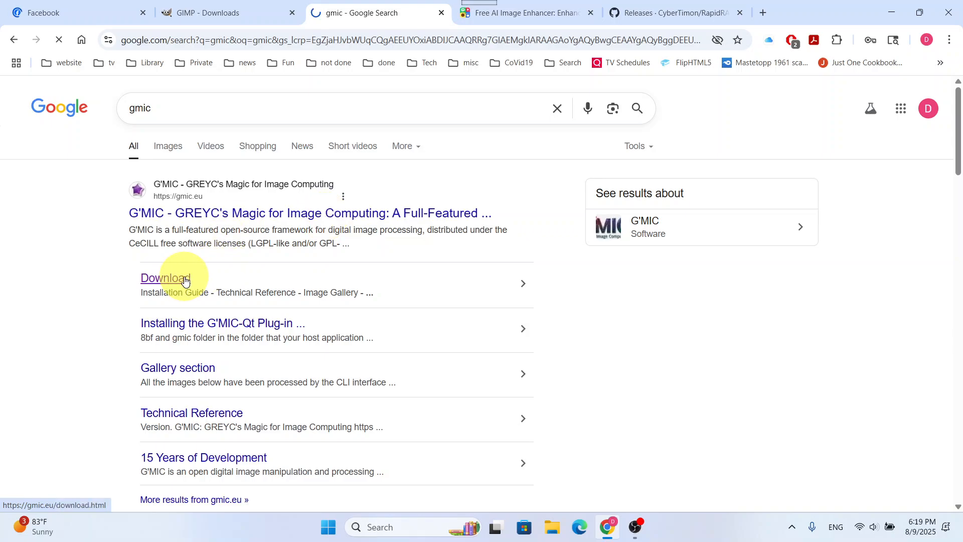
{"action": "scroll", "coordinate": [509, 362], "scroll_direction": "down", "scroll_amount": 3}
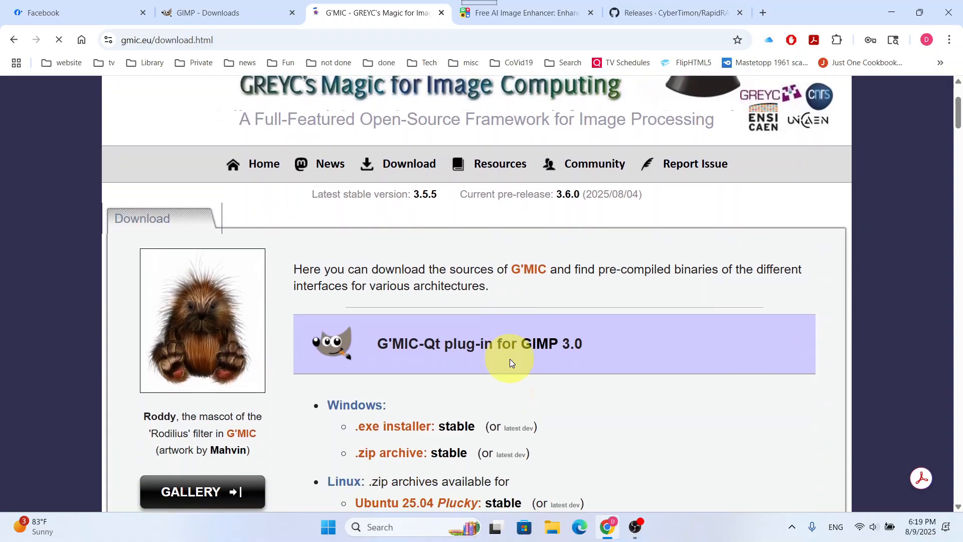
{"action": "scroll", "coordinate": [510, 363], "scroll_direction": "down", "scroll_amount": 2}
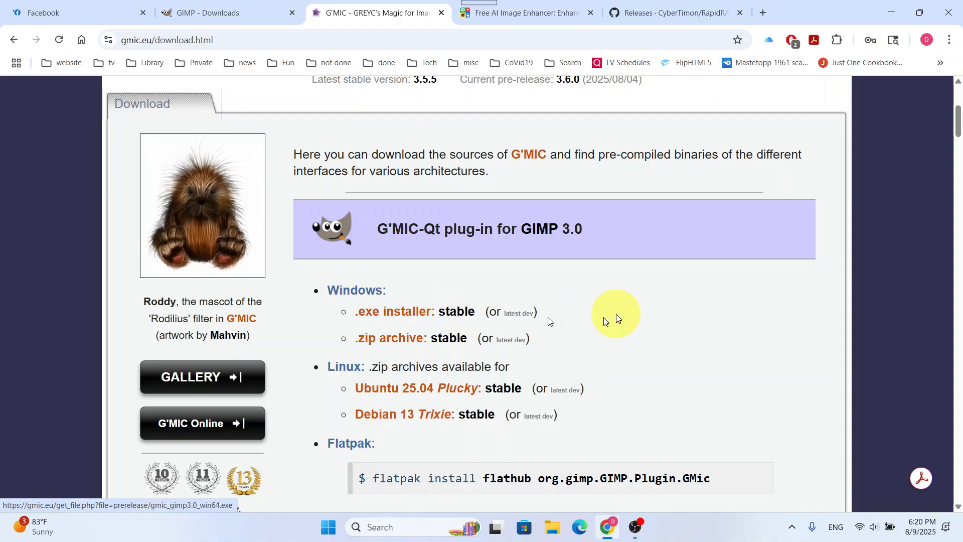
{"action": "scroll", "coordinate": [618, 318], "scroll_direction": "down", "scroll_amount": 3}
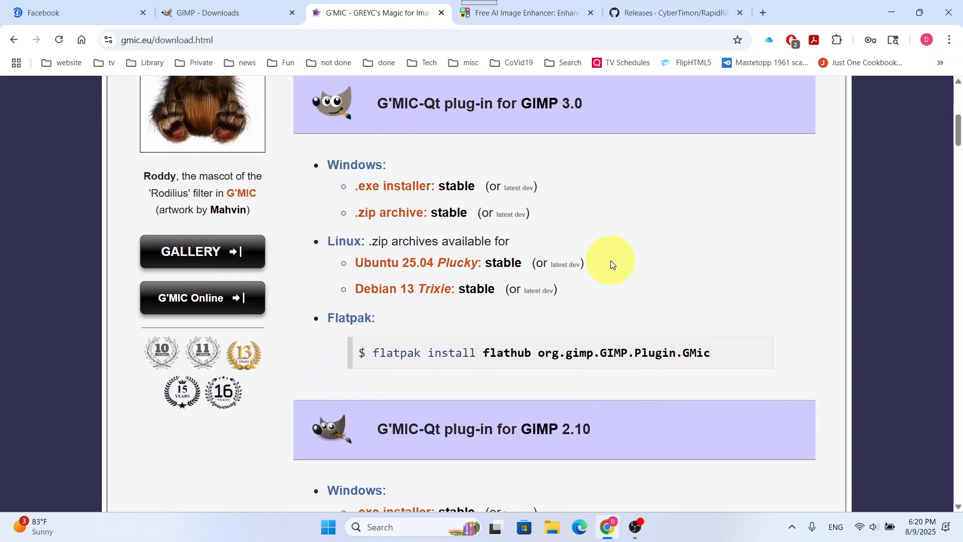
{"action": "scroll", "coordinate": [610, 264], "scroll_direction": "down", "scroll_amount": 12}
{"action": "scroll", "coordinate": [611, 264], "scroll_direction": "up", "scroll_amount": 19}
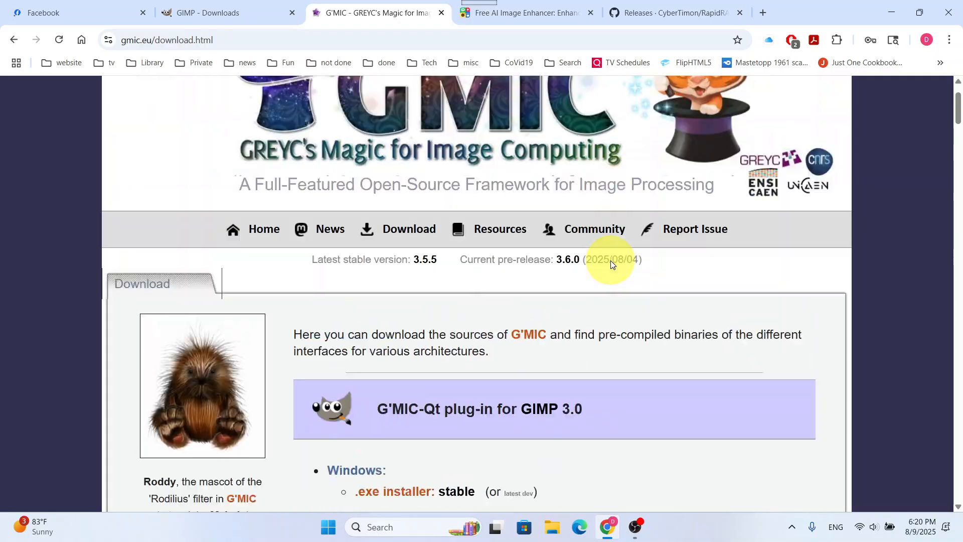
{"action": "scroll", "coordinate": [610, 260], "scroll_direction": "up", "scroll_amount": 2}
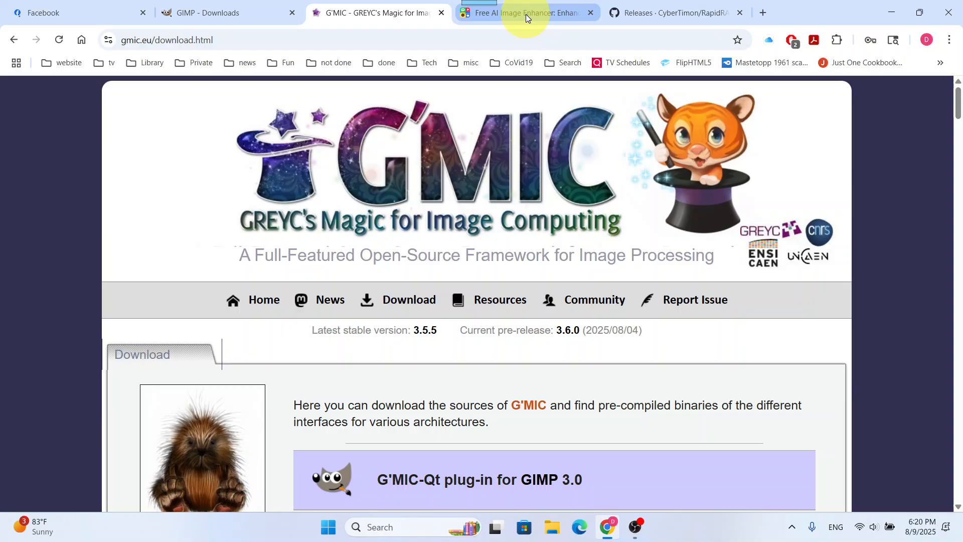
Launch GIMP 3.0.4 from the list of installed apps and dismiss its welcome dialog
{"action": "mouse_move", "coordinate": [526, 18]}
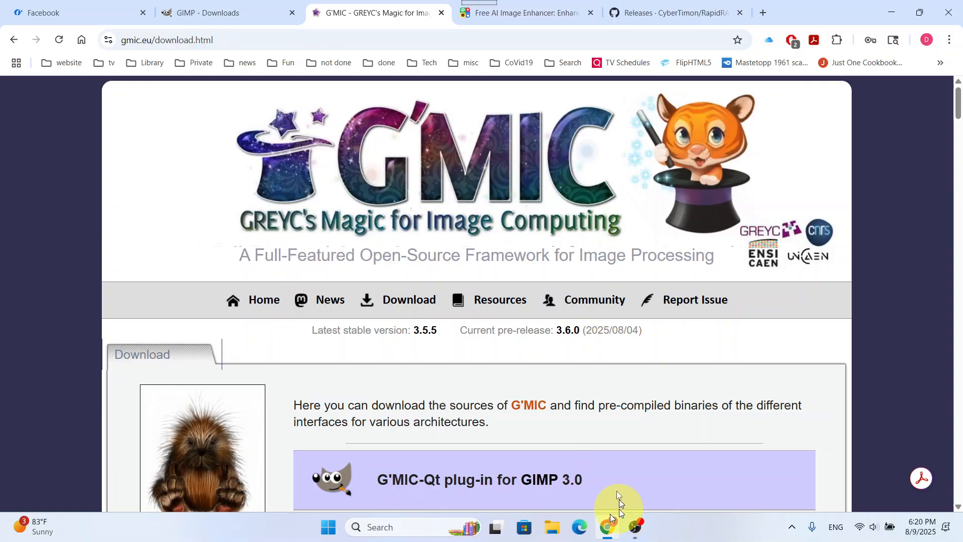
{"action": "mouse_move", "coordinate": [623, 528]}
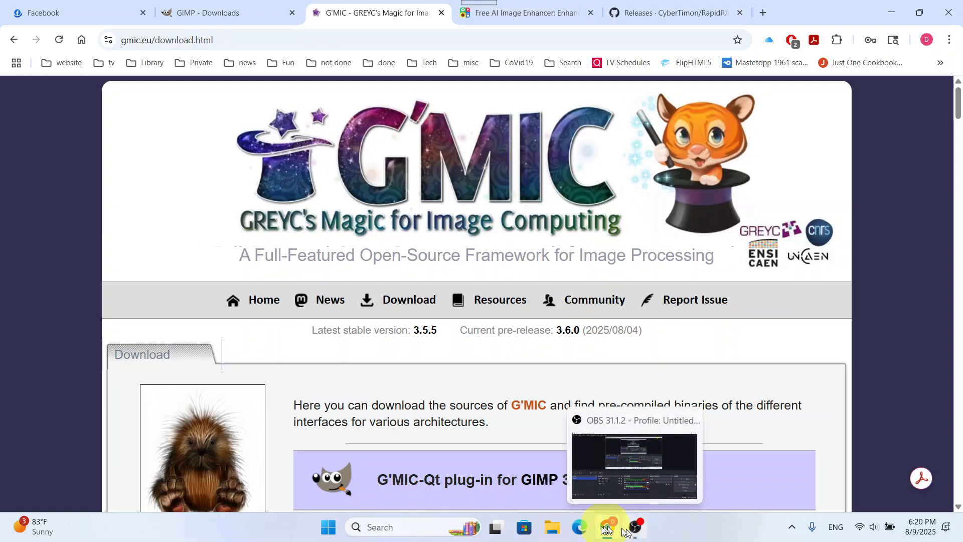
{"action": "left_click", "coordinate": [331, 532]}
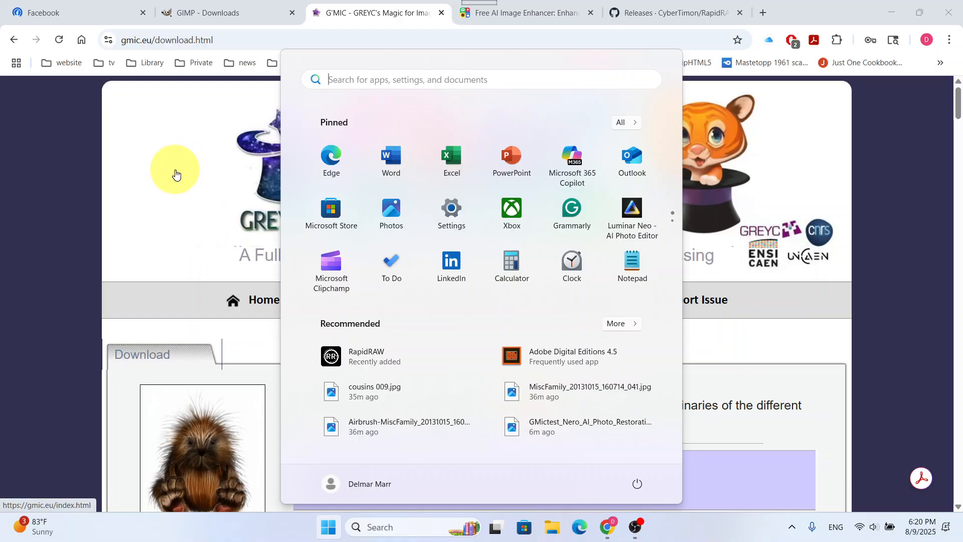
{"action": "left_click", "coordinate": [626, 126]}
{"action": "scroll", "coordinate": [527, 224], "scroll_direction": "down", "scroll_amount": 5}
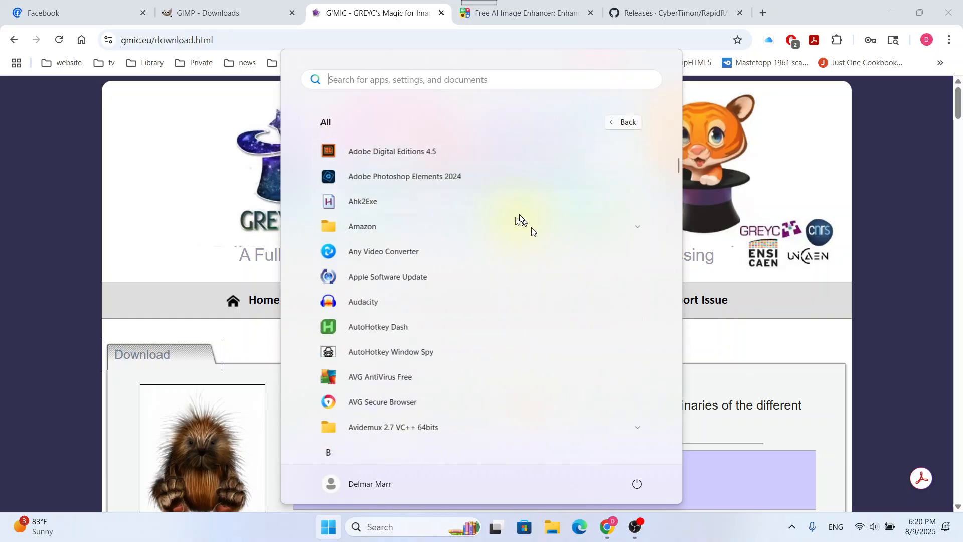
{"action": "scroll", "coordinate": [498, 221], "scroll_direction": "down", "scroll_amount": 10}
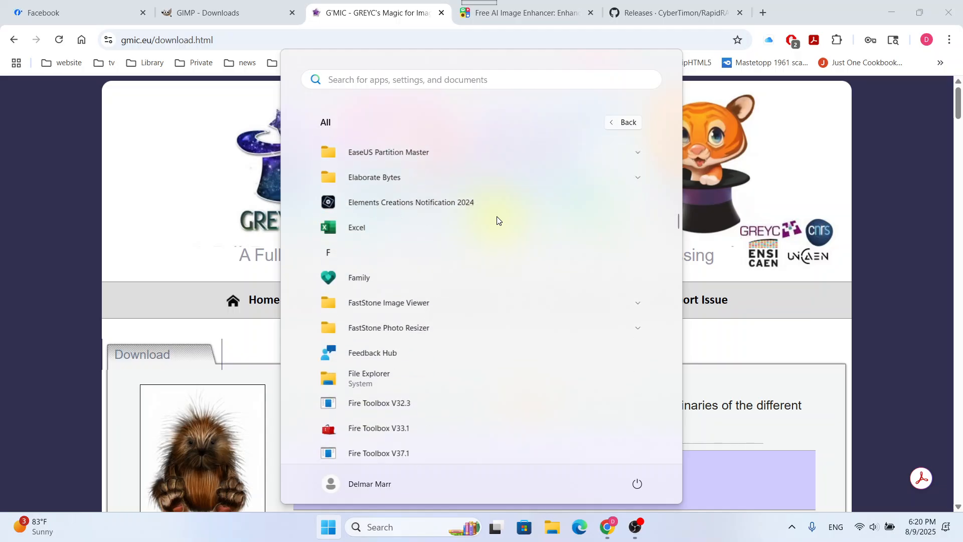
{"action": "scroll", "coordinate": [498, 221], "scroll_direction": "down", "scroll_amount": 8}
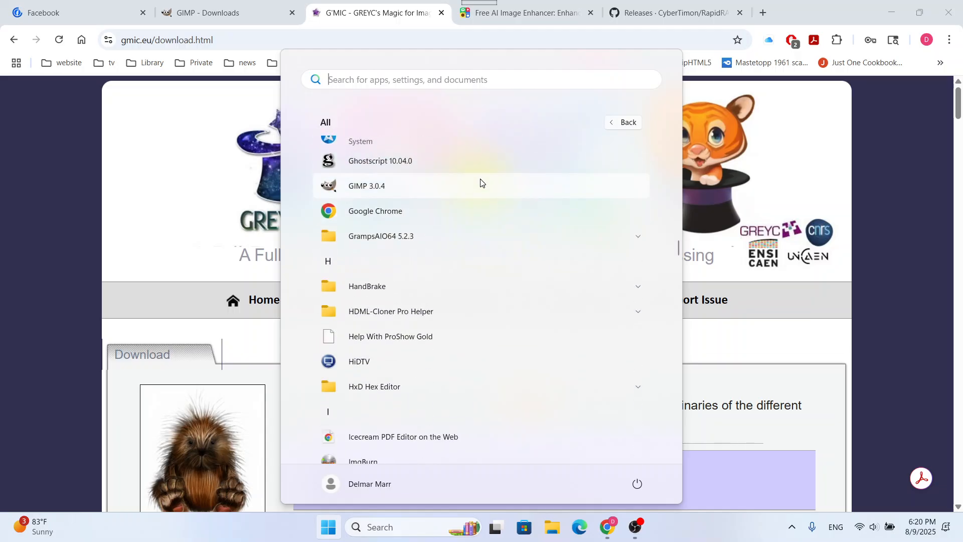
{"action": "left_click", "coordinate": [480, 183]}
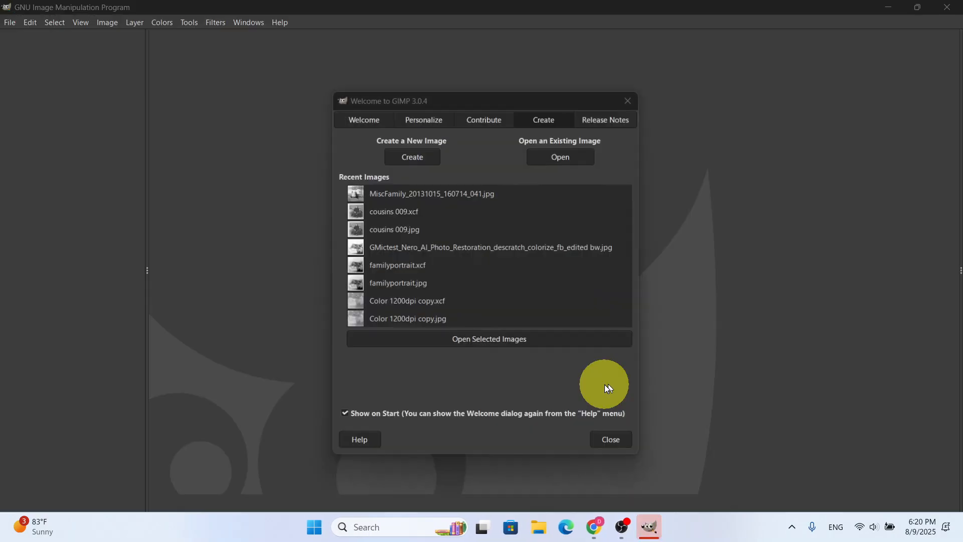
{"action": "left_click", "coordinate": [630, 98]}
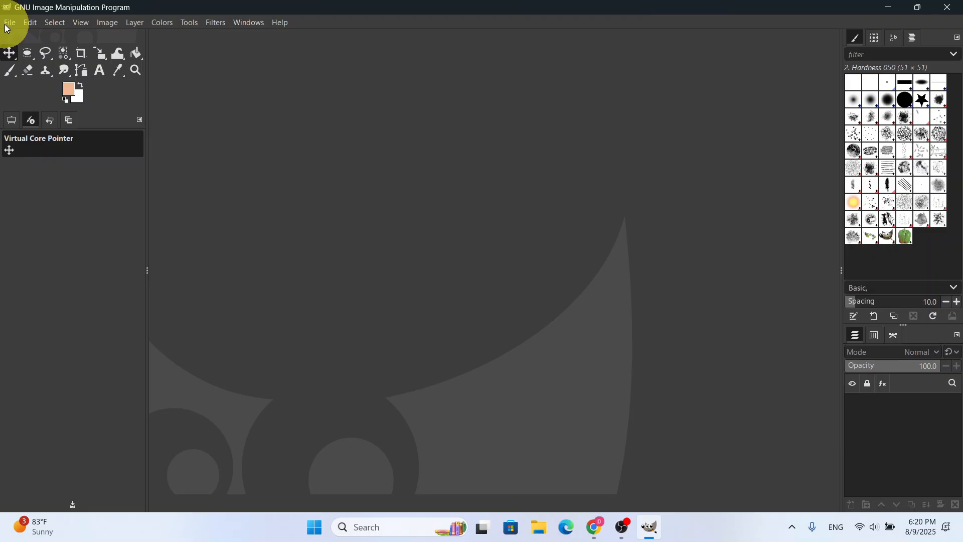
Check the available filters for G'MIC-Qt, and open cousins 009.jpg from the GIMP GMIC Tutorial folder in Downloads
{"action": "left_click", "coordinate": [216, 23]}
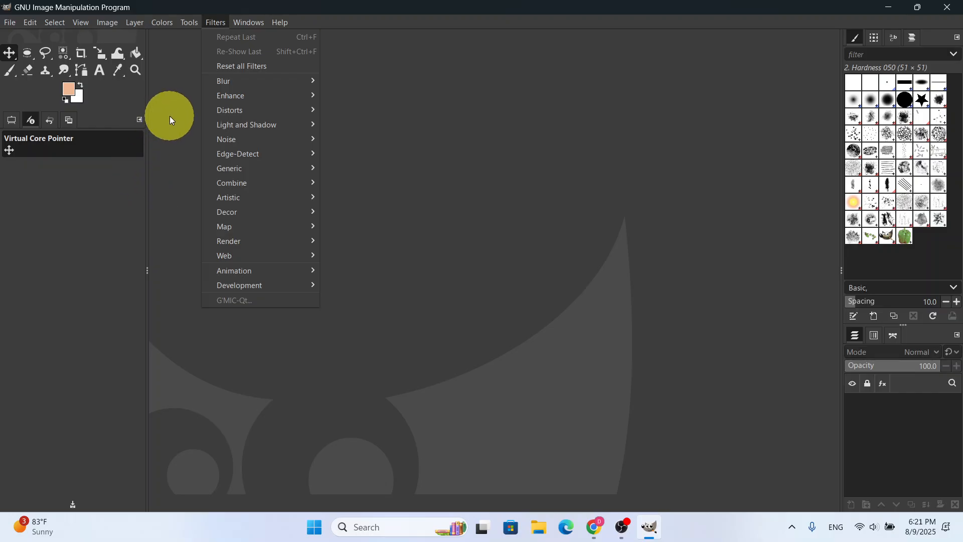
{"action": "left_click", "coordinate": [10, 24]}
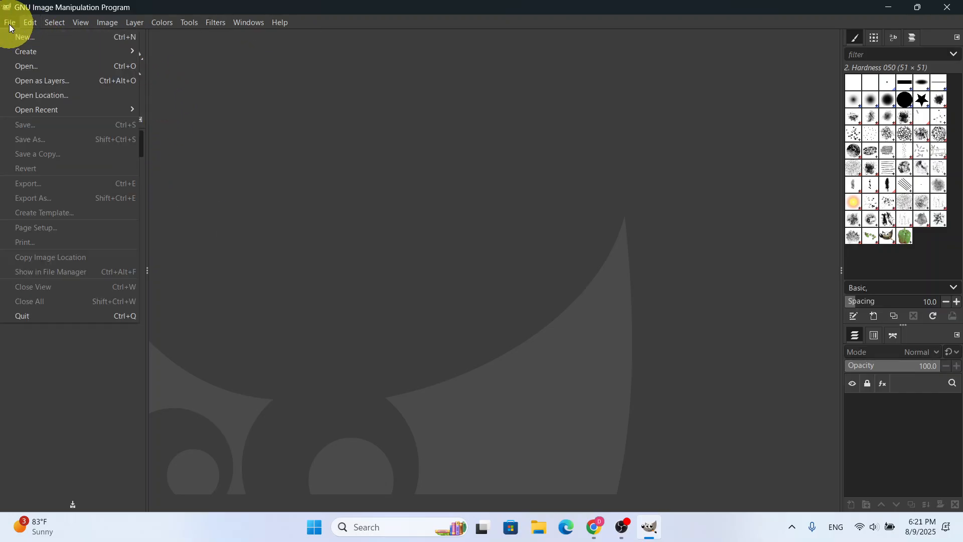
{"action": "left_click", "coordinate": [10, 23]}
{"action": "left_click", "coordinate": [10, 23]}
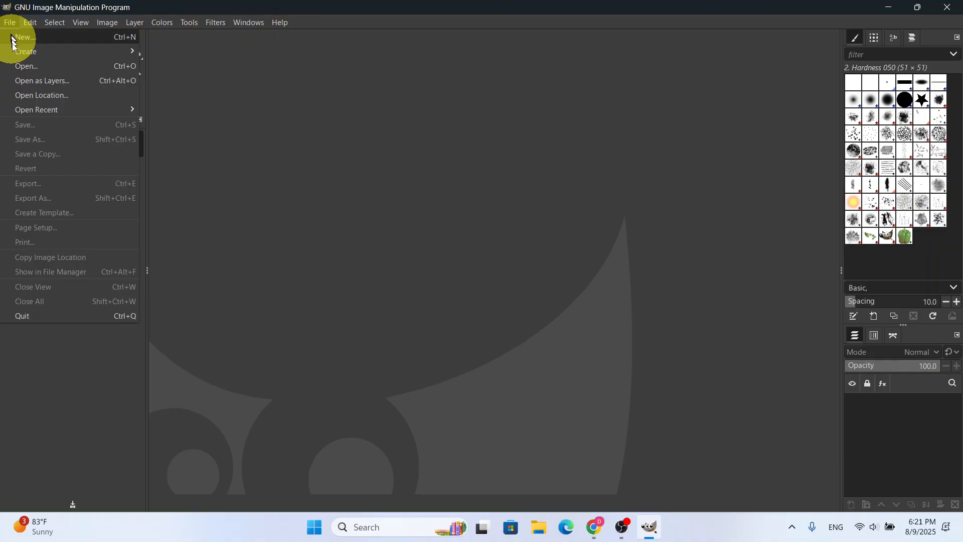
{"action": "left_click", "coordinate": [20, 62]}
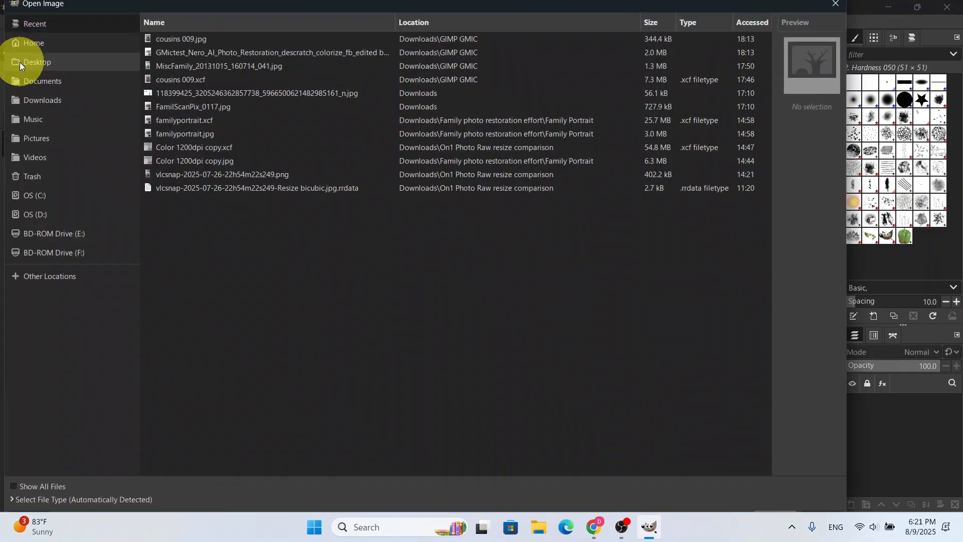
{"action": "left_click", "coordinate": [77, 100]}
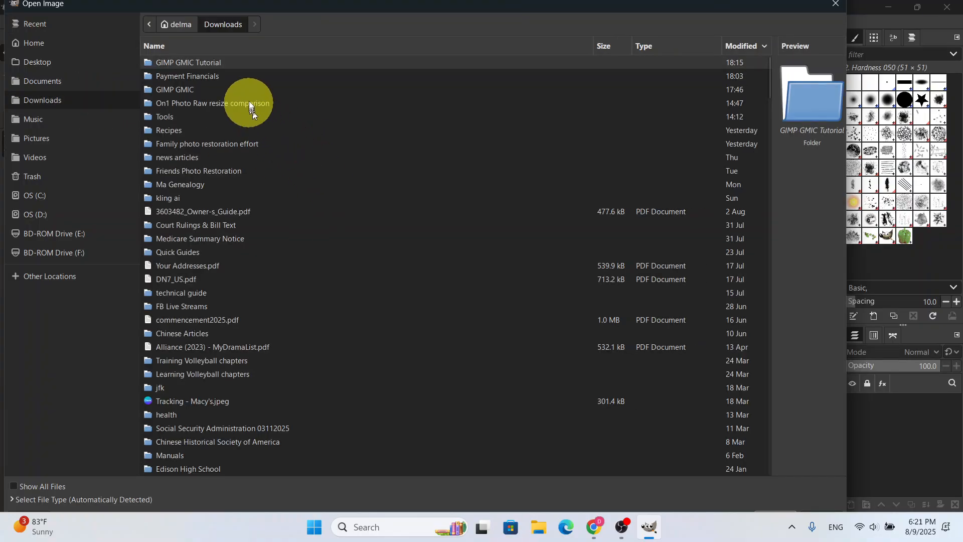
{"action": "double_click", "coordinate": [199, 62]}
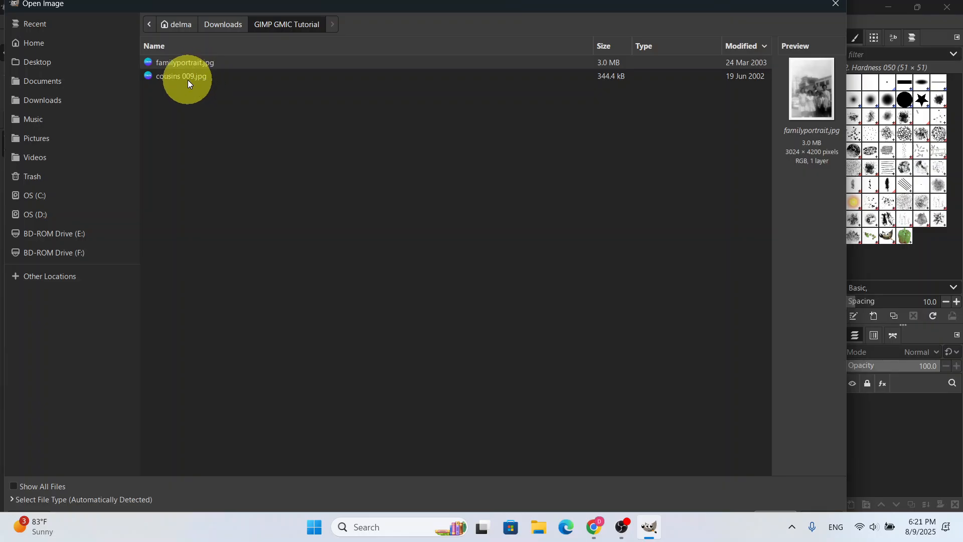
{"action": "double_click", "coordinate": [187, 77]}
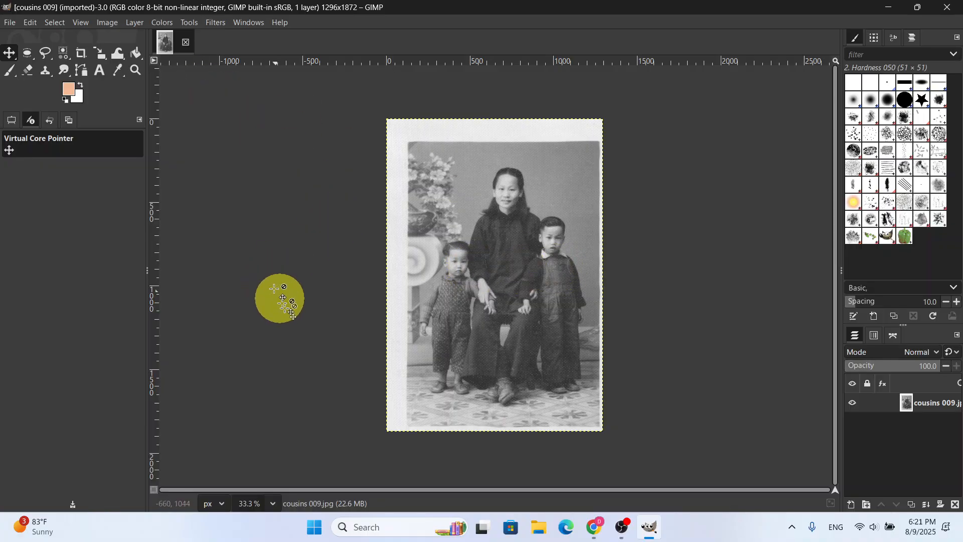
View the photo at 100% and examine its surface texture from the faces down to the floor
{"action": "left_click", "coordinate": [274, 506]}
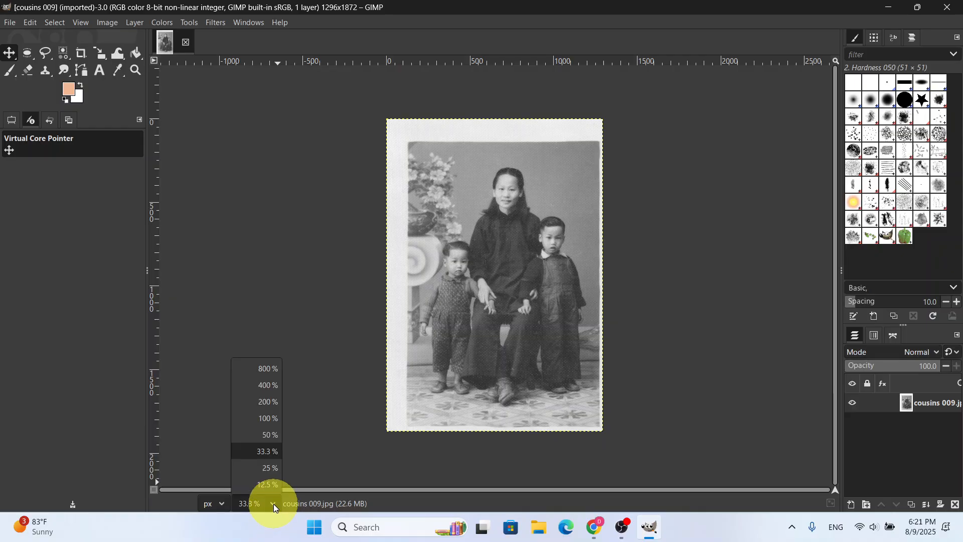
{"action": "left_click", "coordinate": [268, 417]}
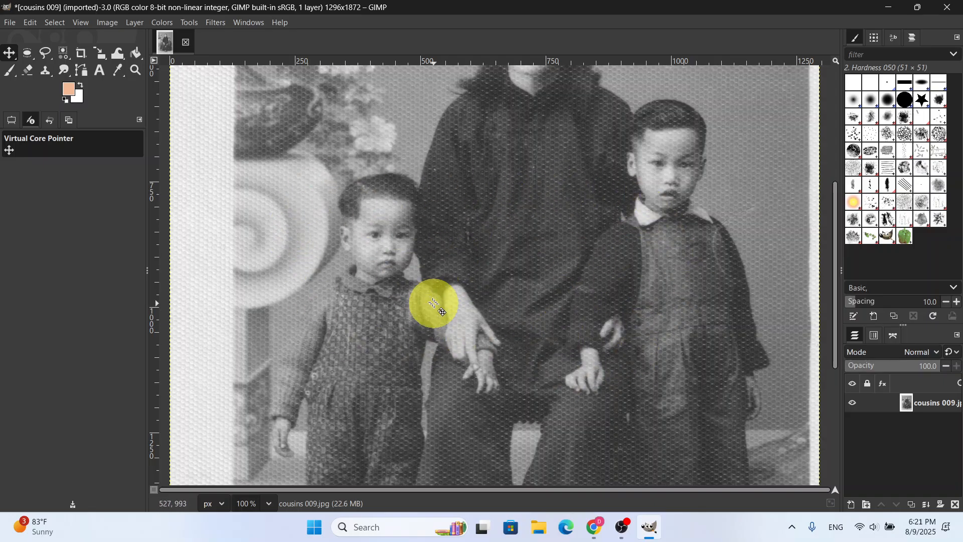
{"action": "scroll", "coordinate": [434, 304], "scroll_direction": "down", "scroll_amount": 10}
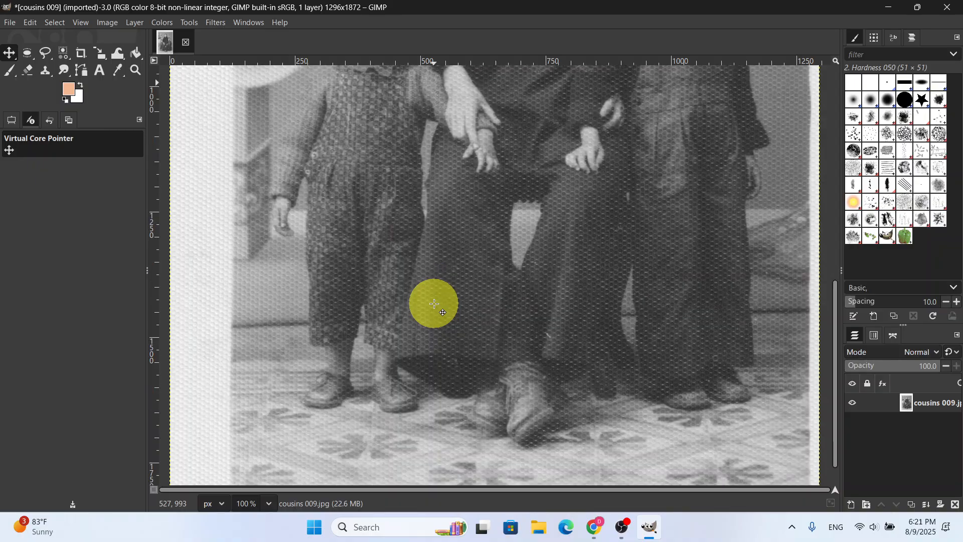
{"action": "scroll", "coordinate": [435, 304], "scroll_direction": "up", "scroll_amount": 18}
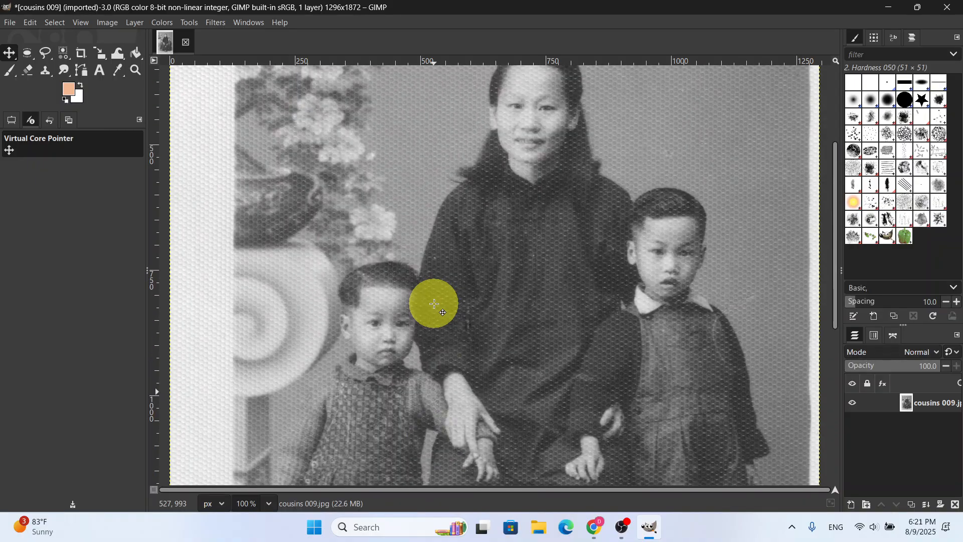
{"action": "scroll", "coordinate": [434, 304], "scroll_direction": "up", "scroll_amount": 2}
{"action": "scroll", "coordinate": [435, 304], "scroll_direction": "down", "scroll_amount": 4}
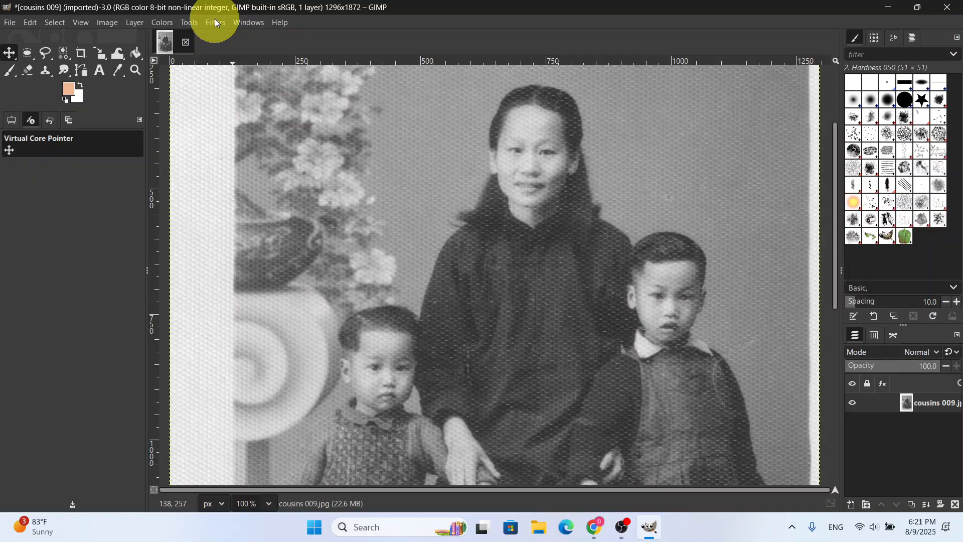
Open the G'MIC-Qt filter plug-in for the photo and close the duplicate plug-in window
{"action": "left_click", "coordinate": [216, 22]}
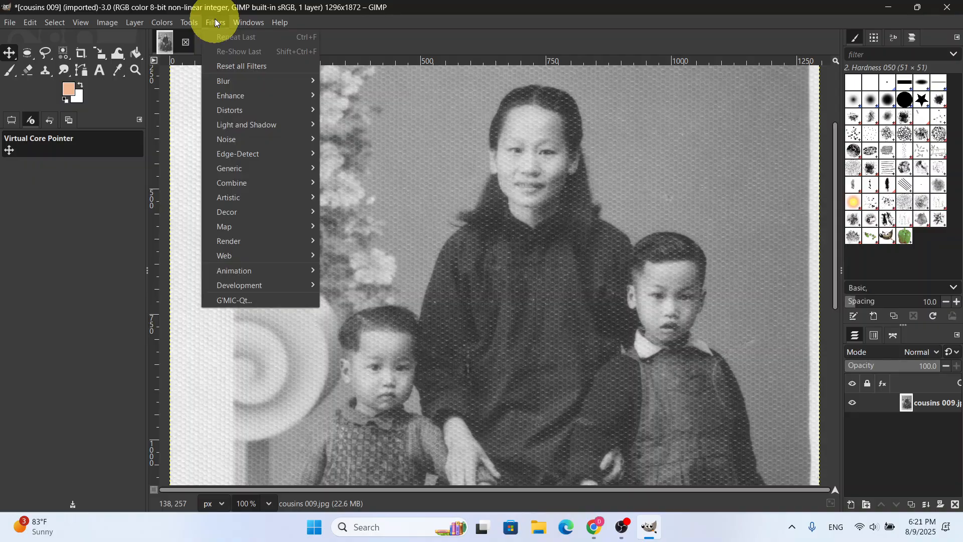
{"action": "left_click", "coordinate": [241, 300]}
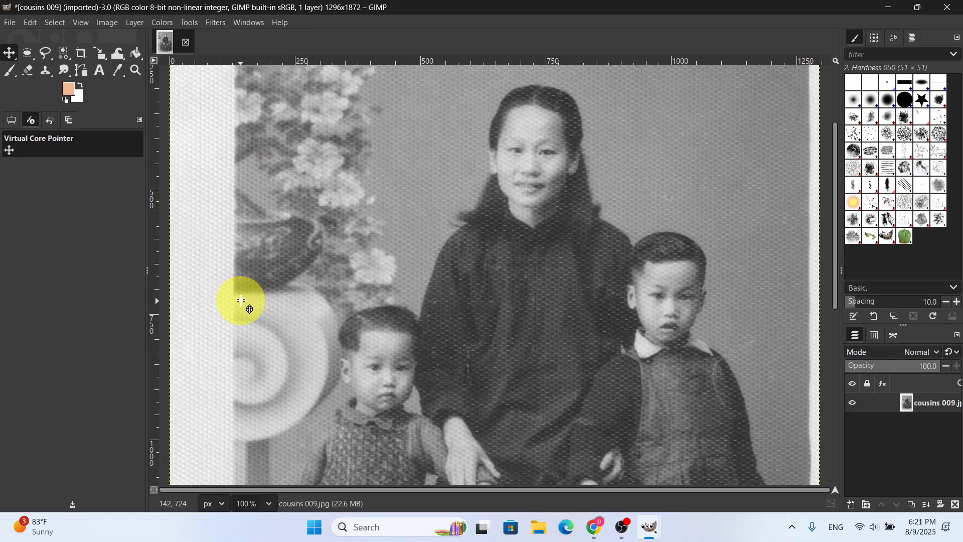
{"action": "left_click", "coordinate": [218, 24]}
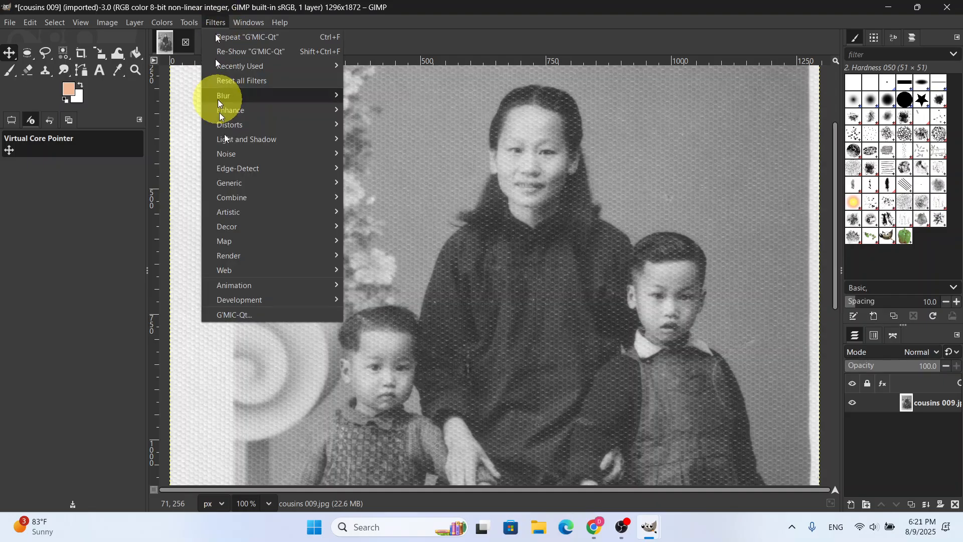
{"action": "left_click", "coordinate": [239, 315]}
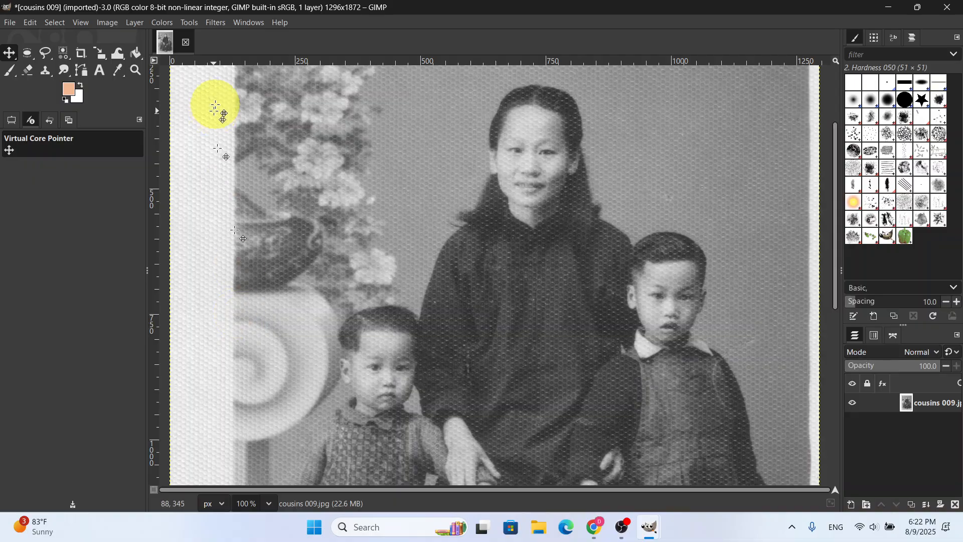
{"action": "mouse_move", "coordinate": [650, 529]}
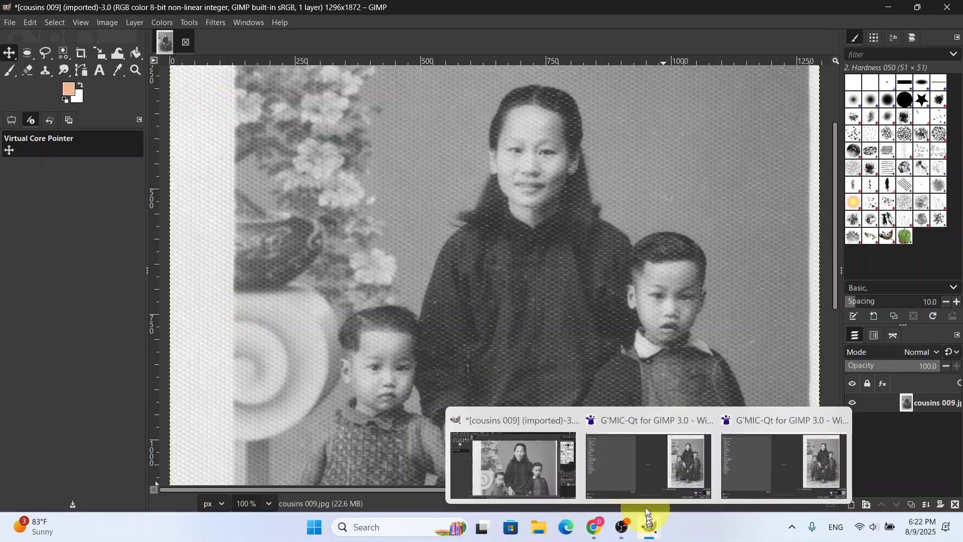
{"action": "left_click", "coordinate": [704, 420]}
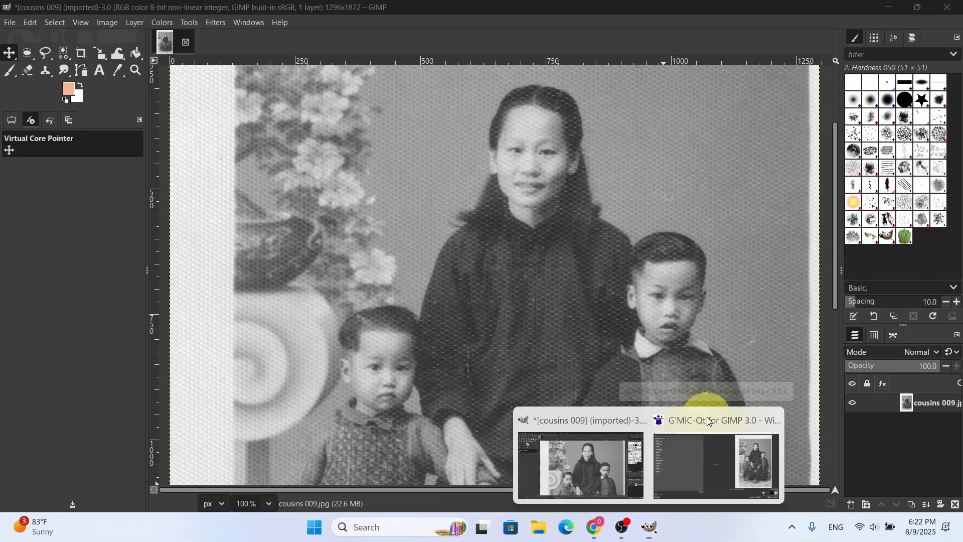
Choose the Descreen filter from the Repair category in G'MIC-Qt and check its preview closely on the younger child
{"action": "left_click", "coordinate": [708, 423]}
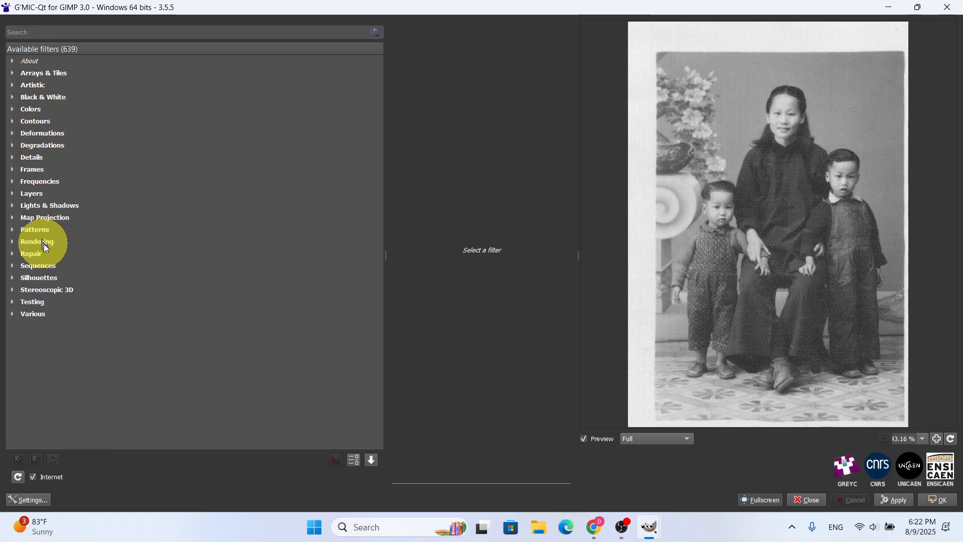
{"action": "left_click", "coordinate": [11, 253]}
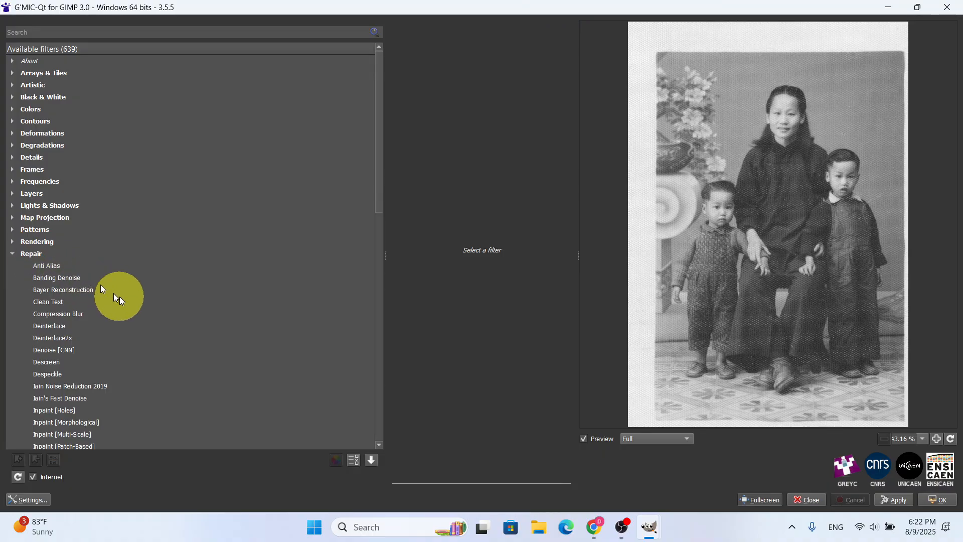
{"action": "scroll", "coordinate": [117, 293], "scroll_direction": "down", "scroll_amount": 8}
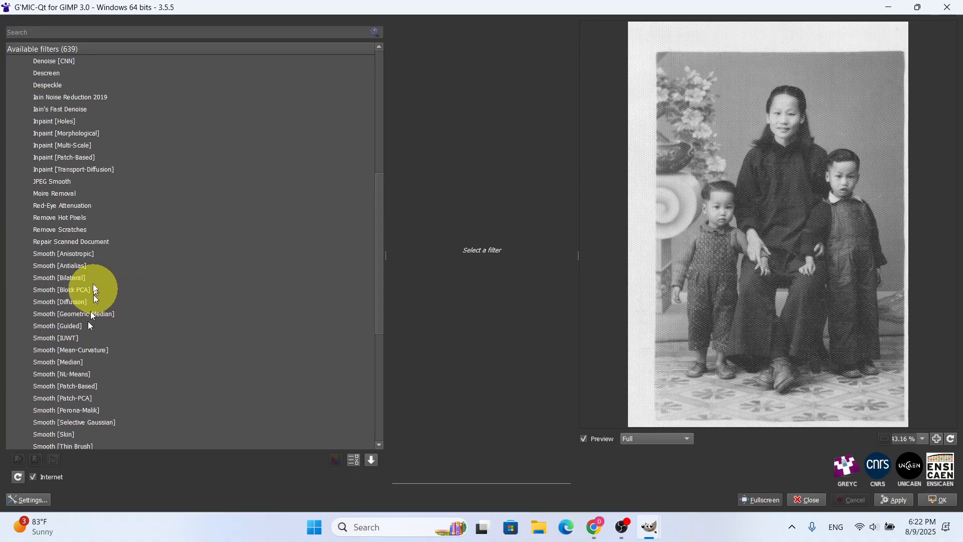
{"action": "scroll", "coordinate": [67, 220], "scroll_direction": "up", "scroll_amount": 2}
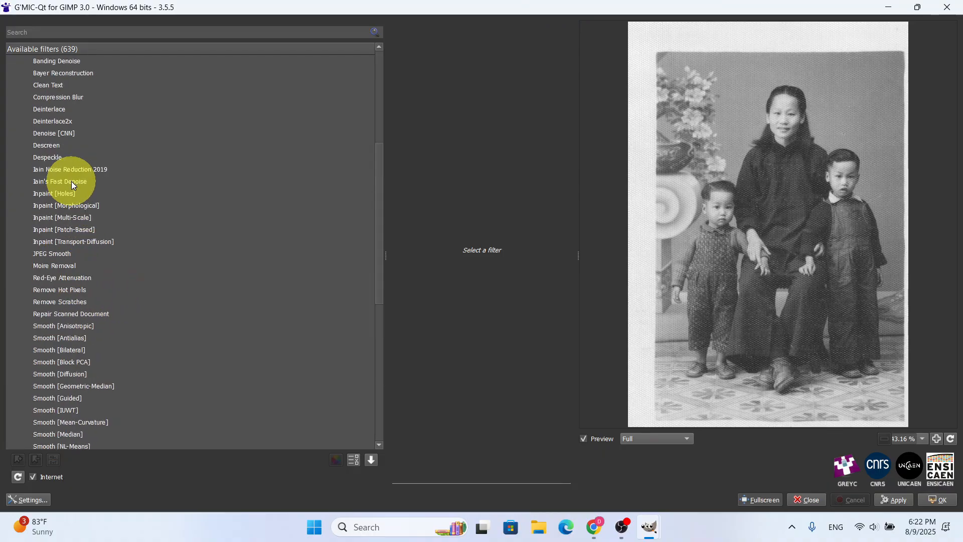
{"action": "left_click", "coordinate": [46, 145]}
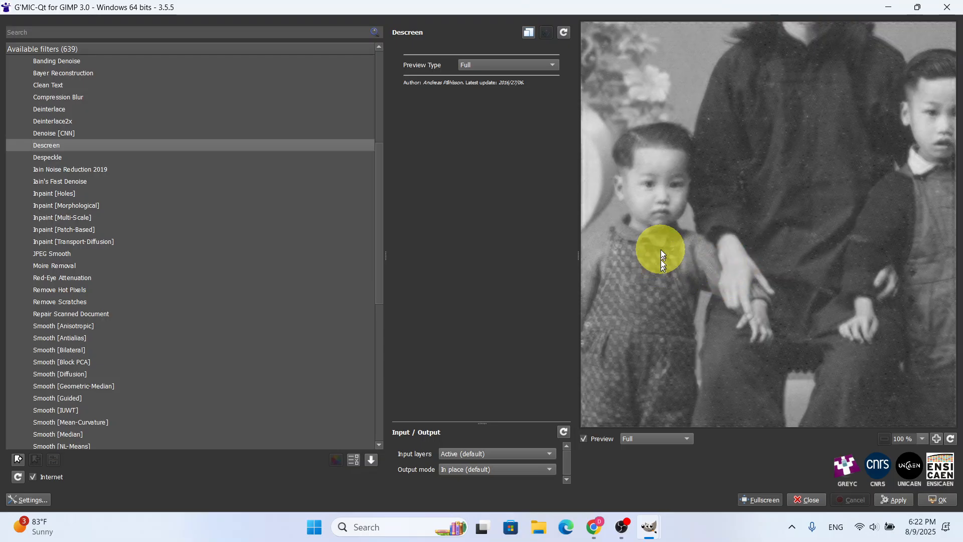
{"action": "left_click", "coordinate": [563, 33]}
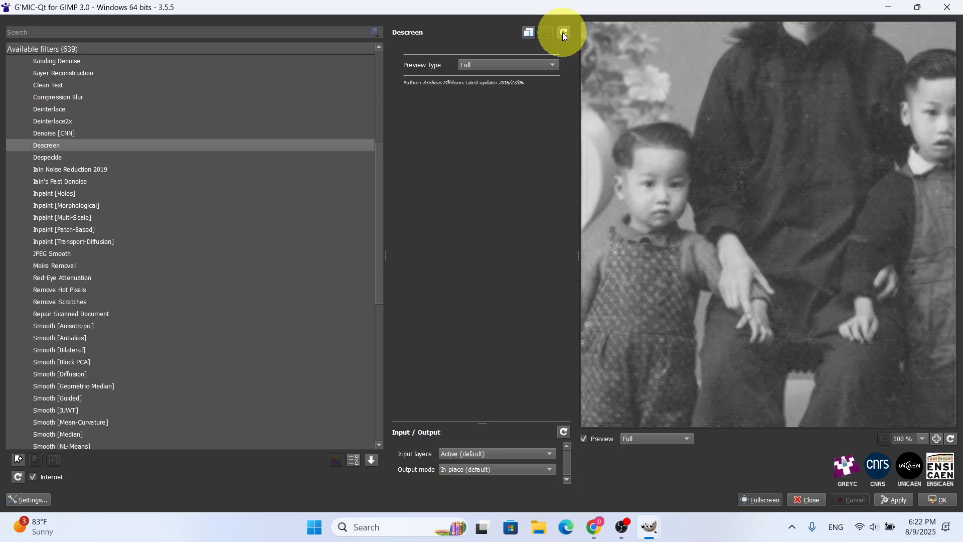
{"action": "left_click", "coordinate": [668, 242]}
{"action": "scroll", "coordinate": [668, 242], "scroll_direction": "up", "scroll_amount": 1}
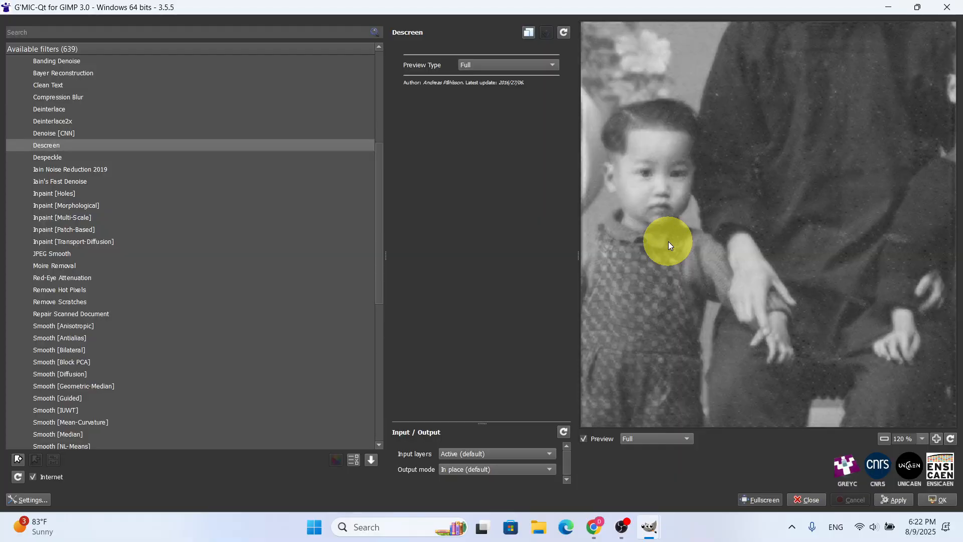
{"action": "scroll", "coordinate": [668, 243], "scroll_direction": "down", "scroll_amount": 1}
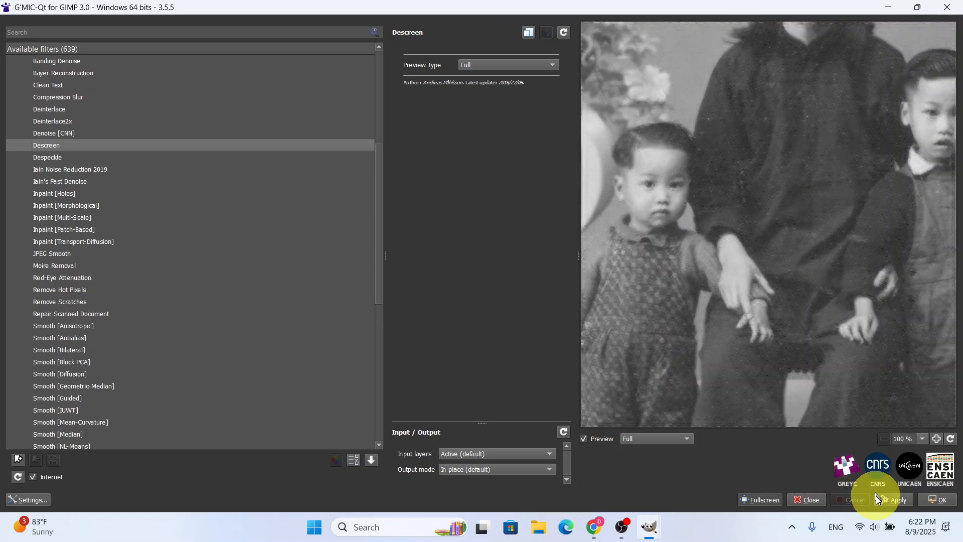
Apply the Descreen filter to the photo twice, confirm the plug-in, and check the photo from the faces to the shoes
{"action": "left_click", "coordinate": [894, 498]}
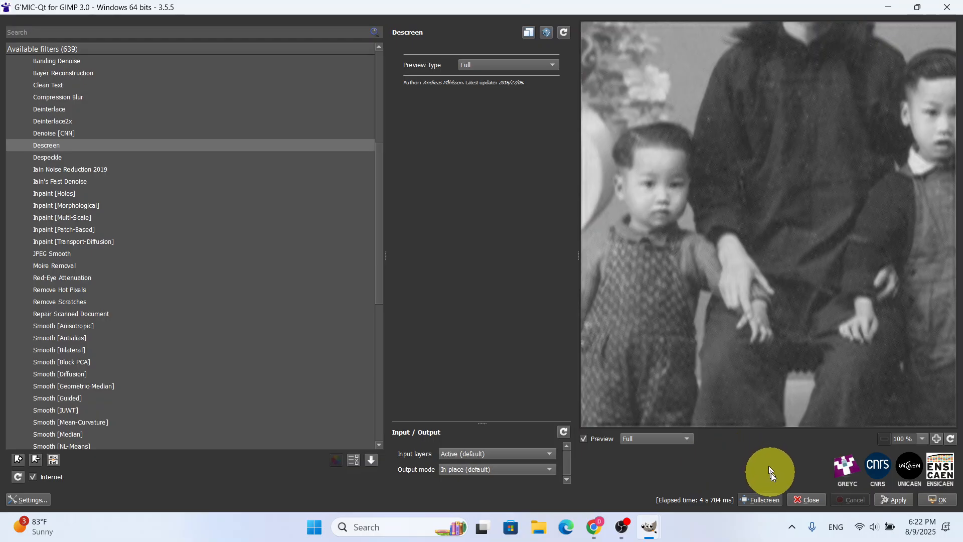
{"action": "left_click", "coordinate": [892, 499]}
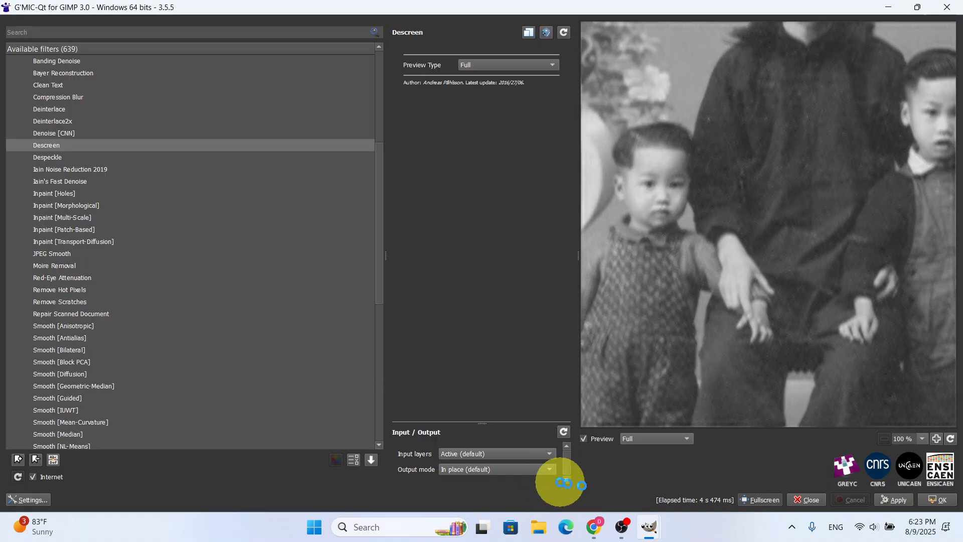
{"action": "left_click", "coordinate": [940, 500]}
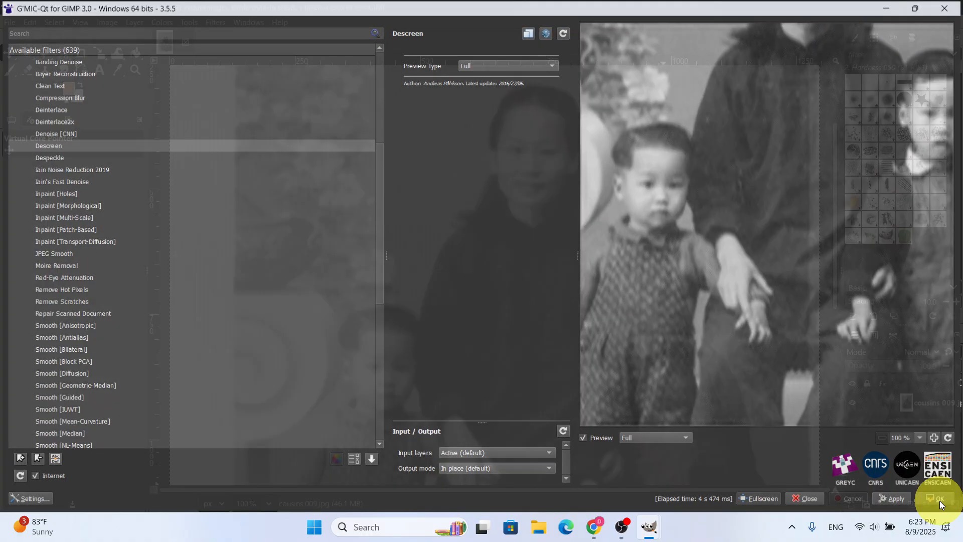
{"action": "scroll", "coordinate": [502, 415], "scroll_direction": "down", "scroll_amount": 5}
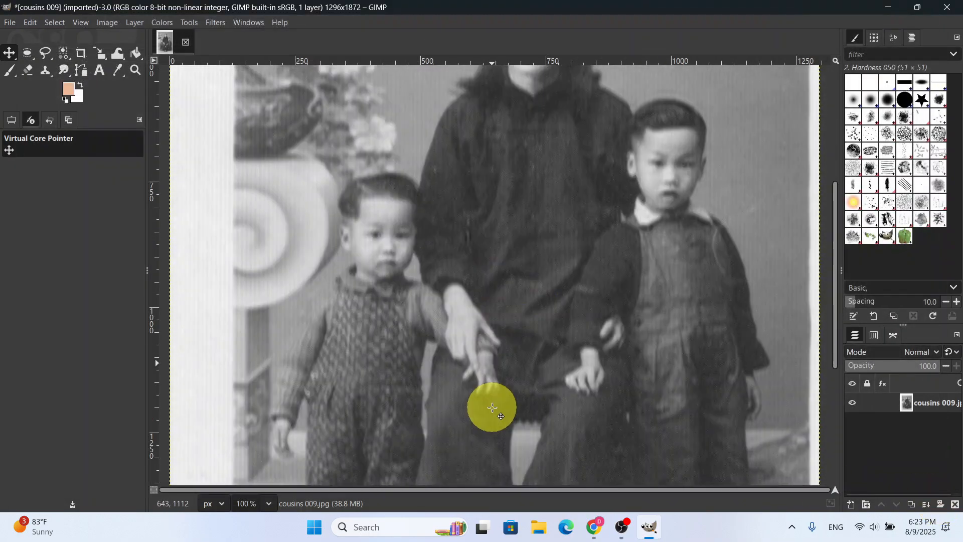
{"action": "scroll", "coordinate": [492, 407], "scroll_direction": "down", "scroll_amount": 2}
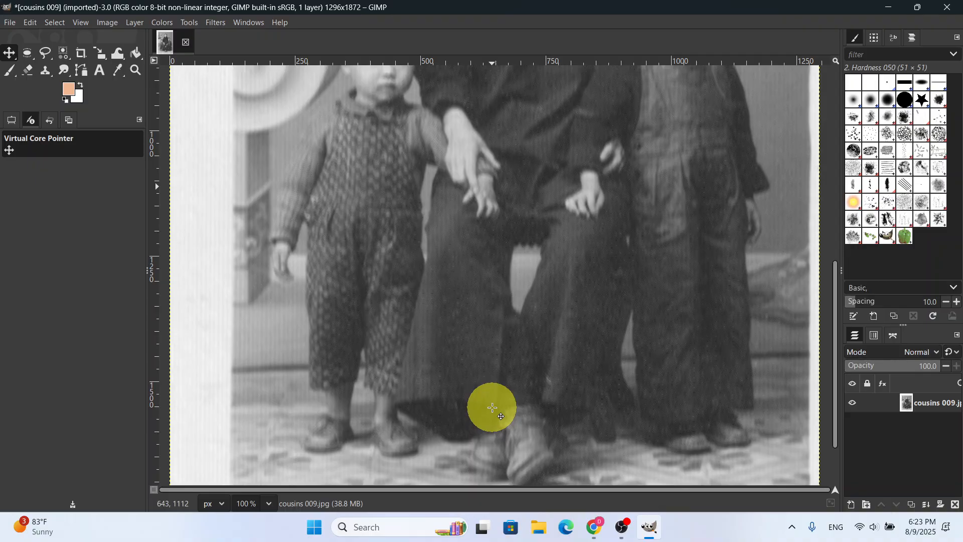
{"action": "scroll", "coordinate": [492, 407], "scroll_direction": "up", "scroll_amount": 11}
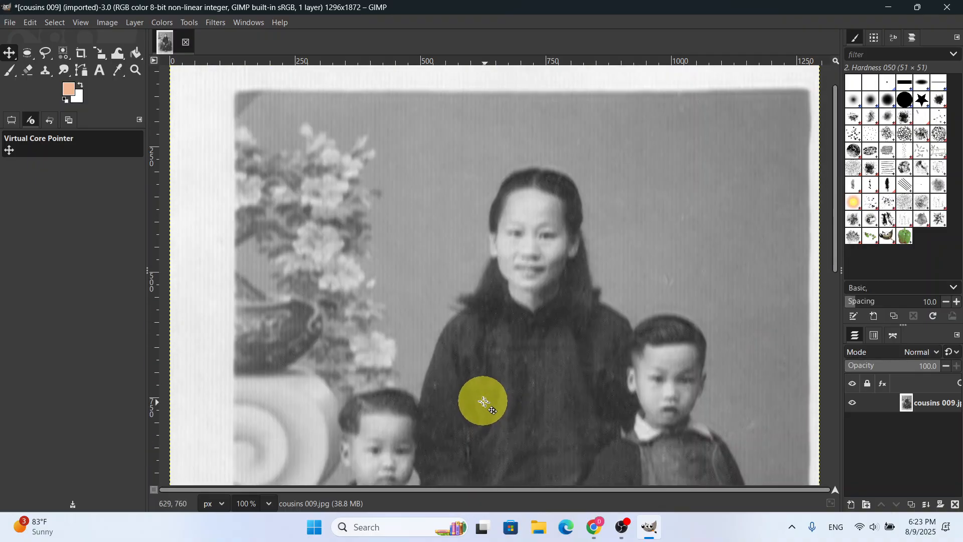
{"action": "scroll", "coordinate": [484, 401], "scroll_direction": "down", "scroll_amount": 1}
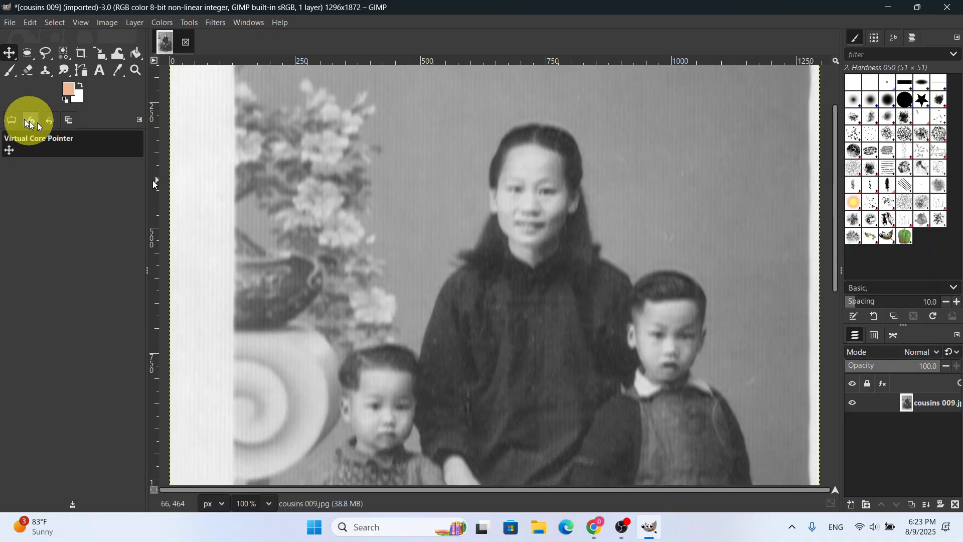
{"action": "left_click", "coordinate": [9, 24]}
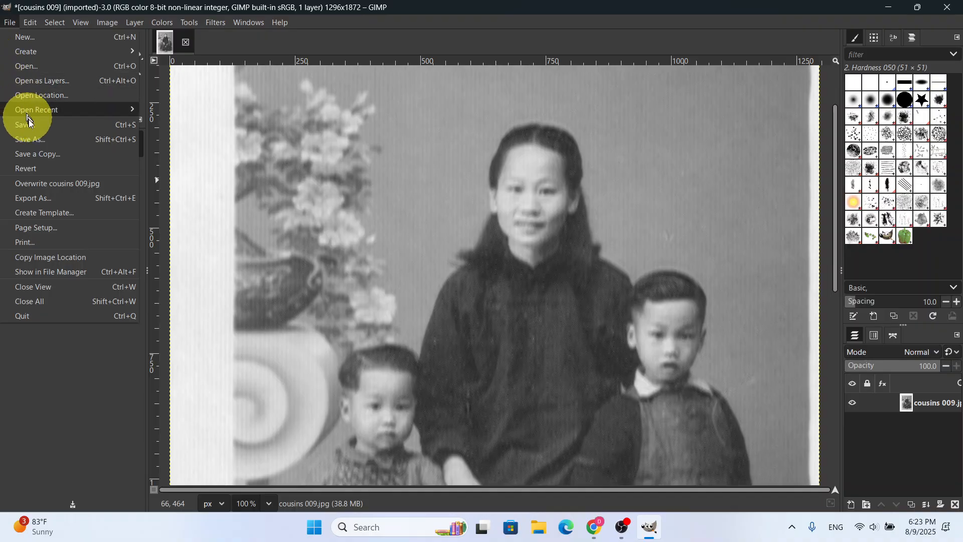
{"action": "left_click", "coordinate": [33, 140]}
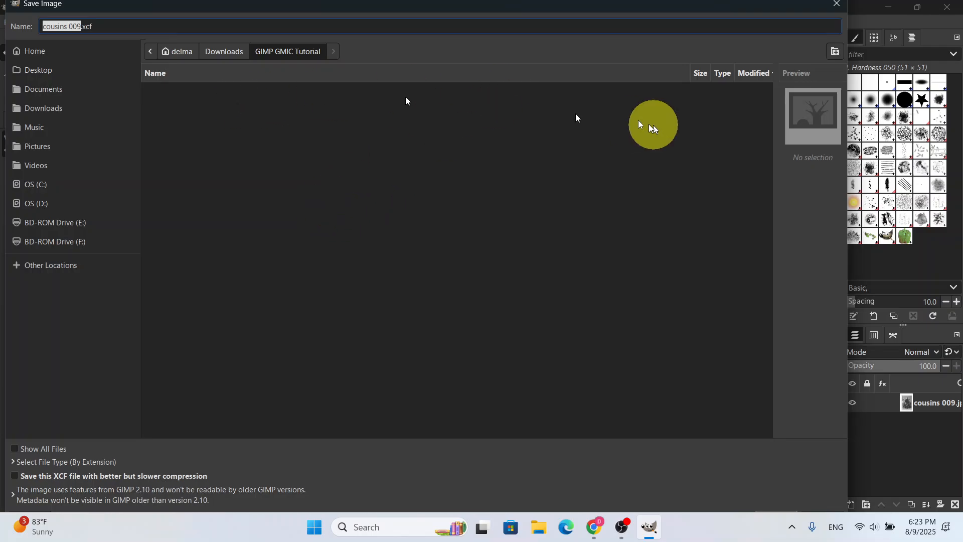
{"action": "left_click", "coordinate": [835, 4]}
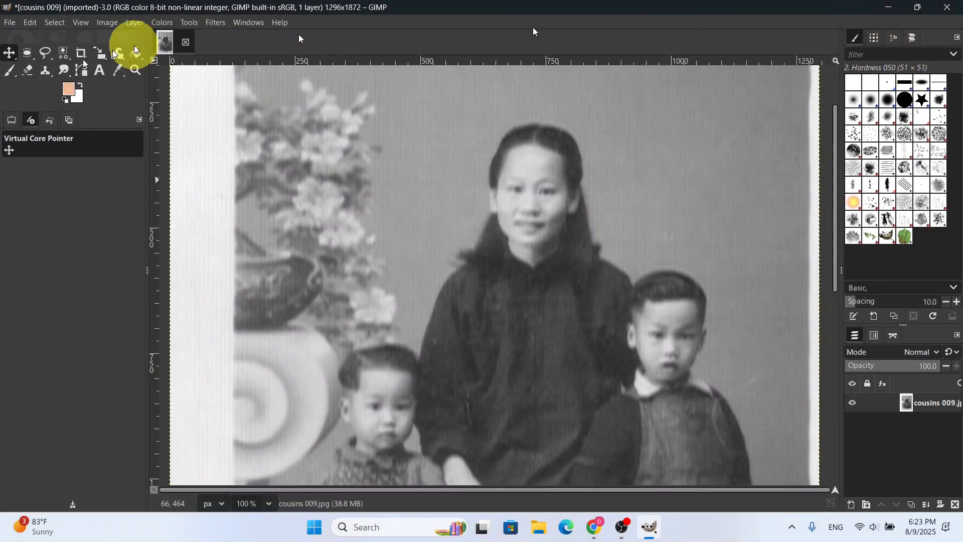
Export the descreened photo as the JPEG cousins 009 descreen.jpg in the GIMP GMIC Tutorial folder
{"action": "left_click", "coordinate": [10, 22]}
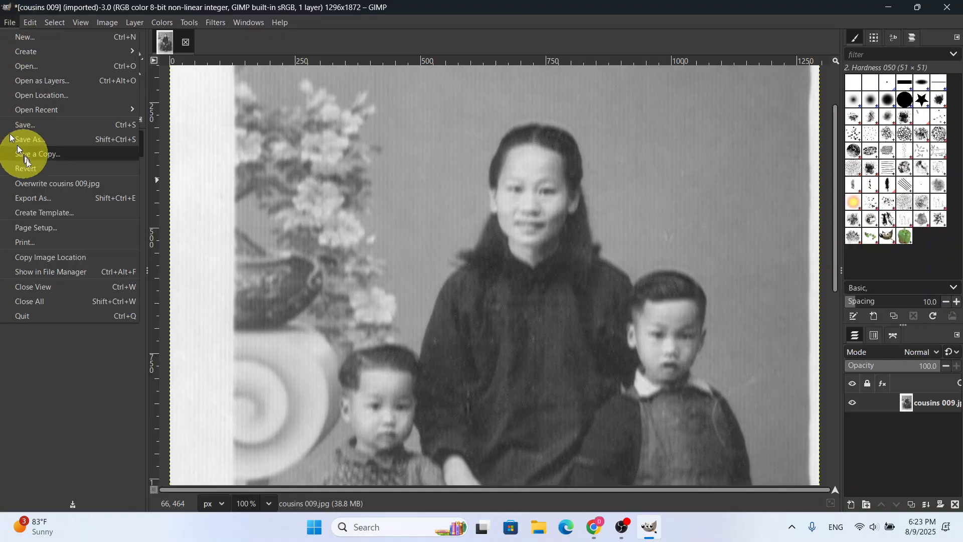
{"action": "left_click", "coordinate": [33, 197]}
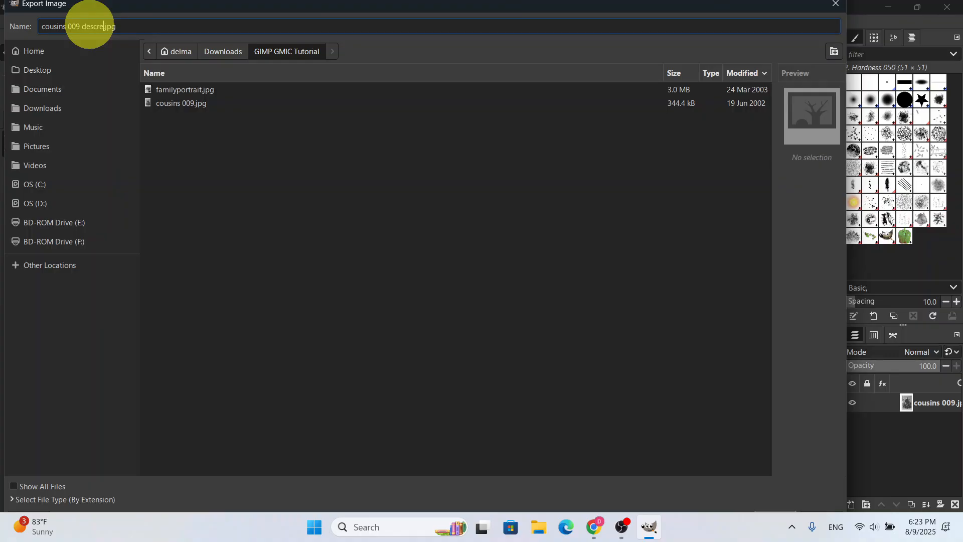
{"action": "key", "text": "Return"}
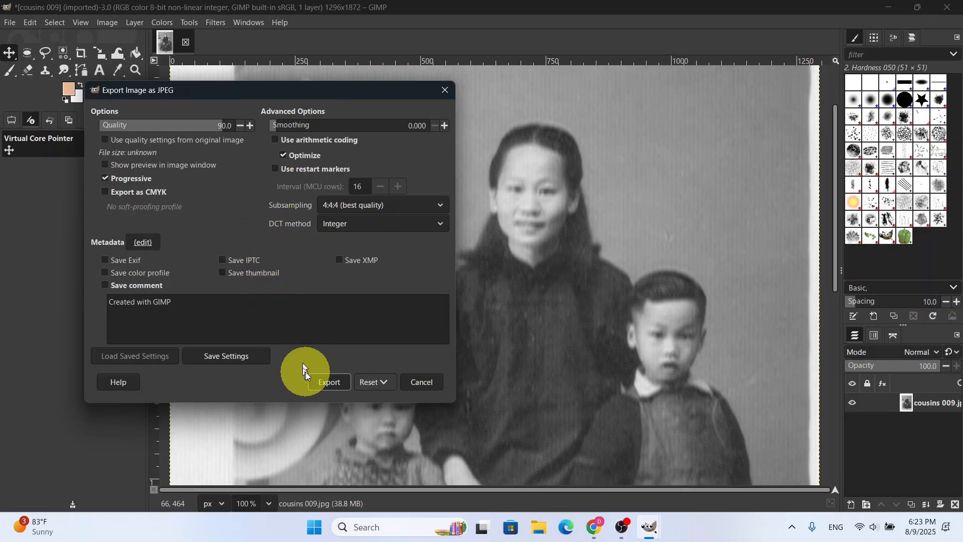
{"action": "left_click", "coordinate": [319, 382]}
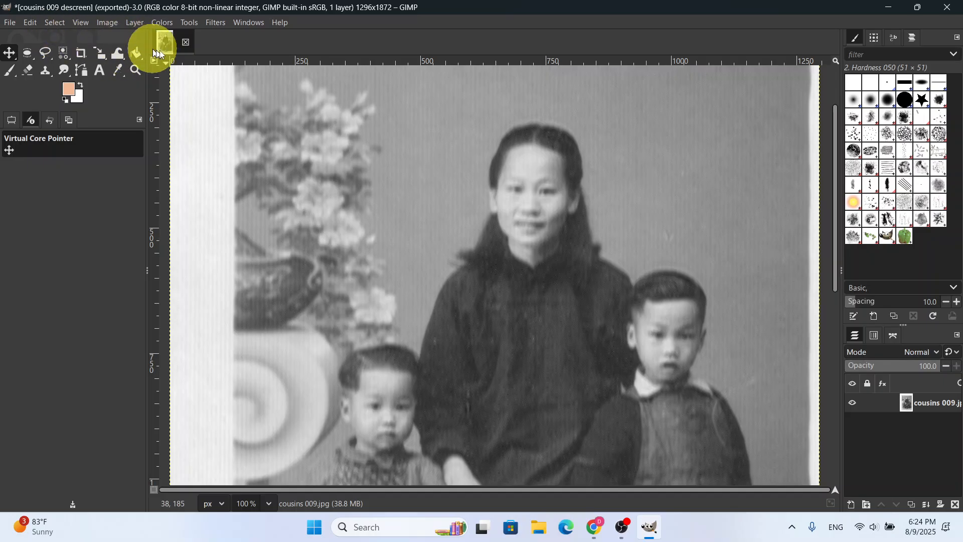
Switch to File Explorer and open the GIMP GMIC Tutorial folder in Downloads to check the exported file
{"action": "left_click", "coordinate": [6, 23]}
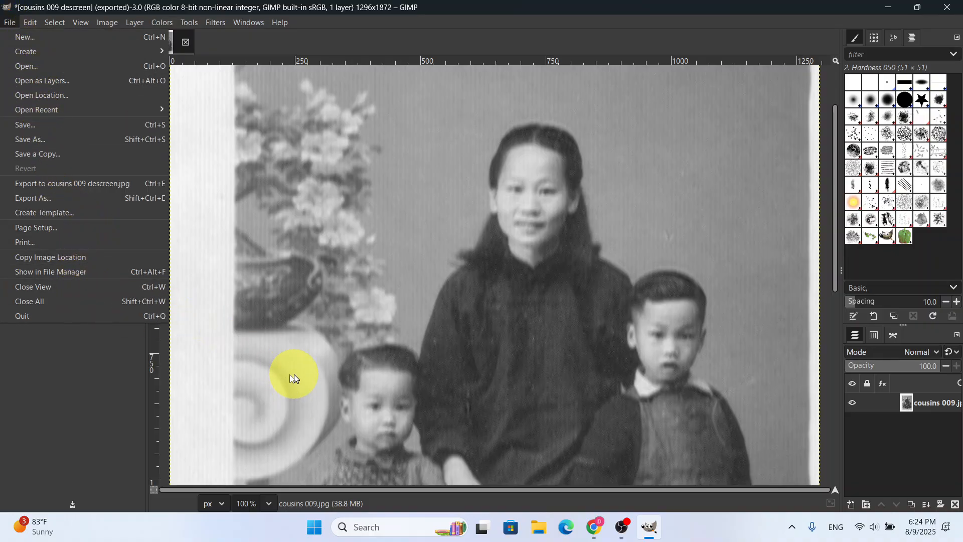
{"action": "left_click", "coordinate": [538, 533]}
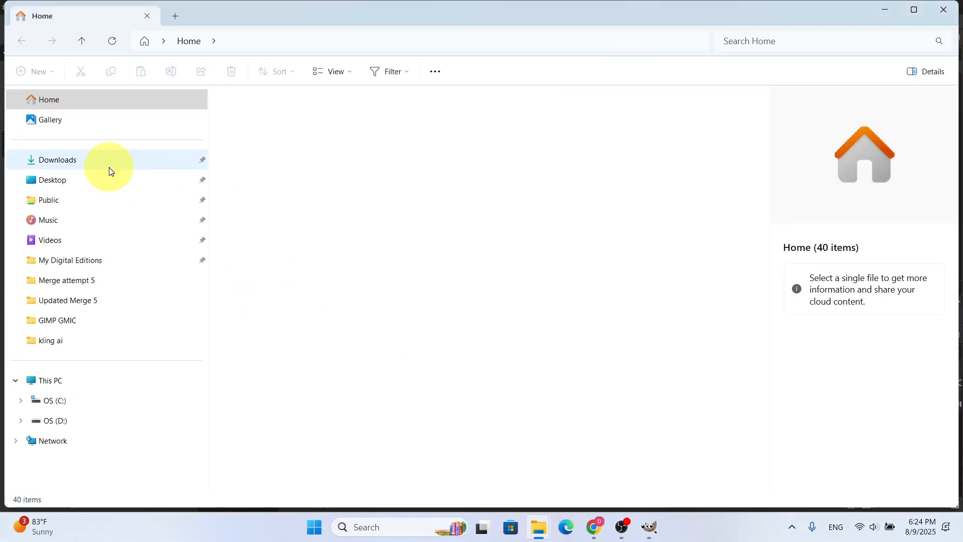
{"action": "left_click", "coordinate": [123, 159]}
{"action": "double_click", "coordinate": [257, 132]}
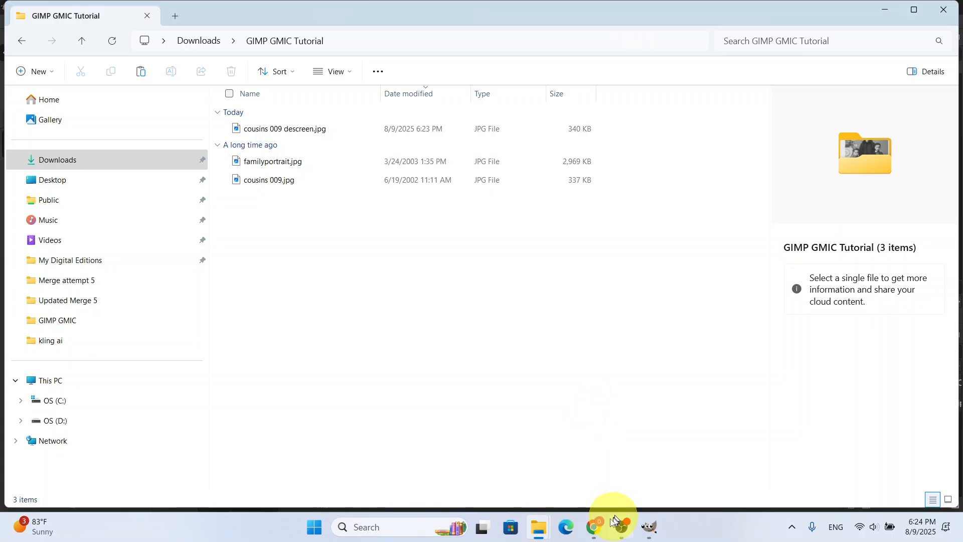
Switch to Chrome, review the RapidRAW v1.3.6 release notes and download links on GitHub, and return to GIMP
{"action": "left_click", "coordinate": [596, 528]}
{"action": "left_click", "coordinate": [596, 529]}
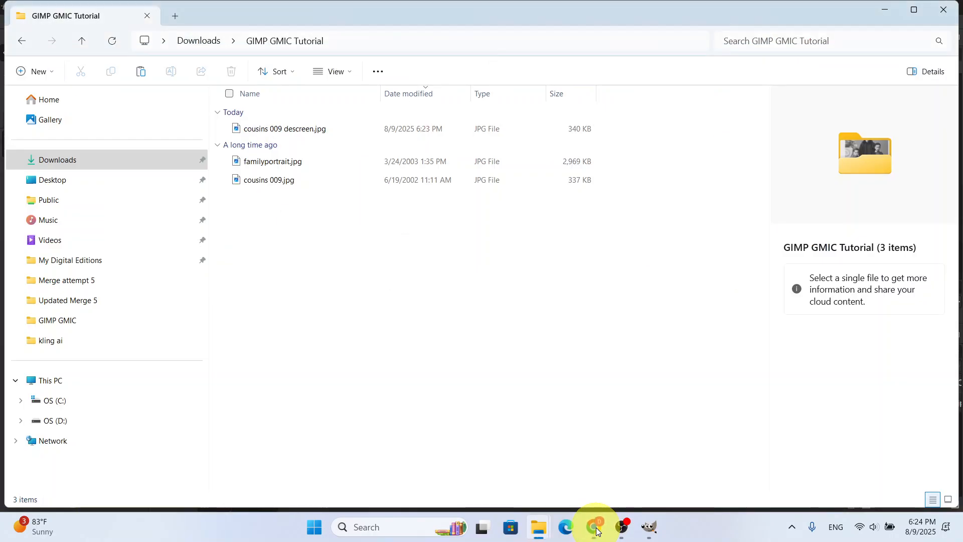
{"action": "left_click", "coordinate": [596, 528]}
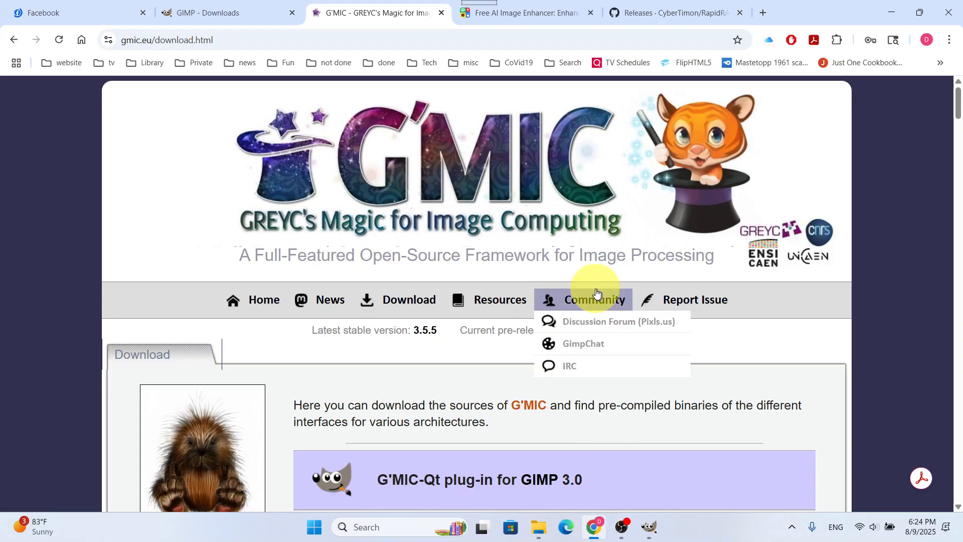
{"action": "left_click", "coordinate": [684, 13]}
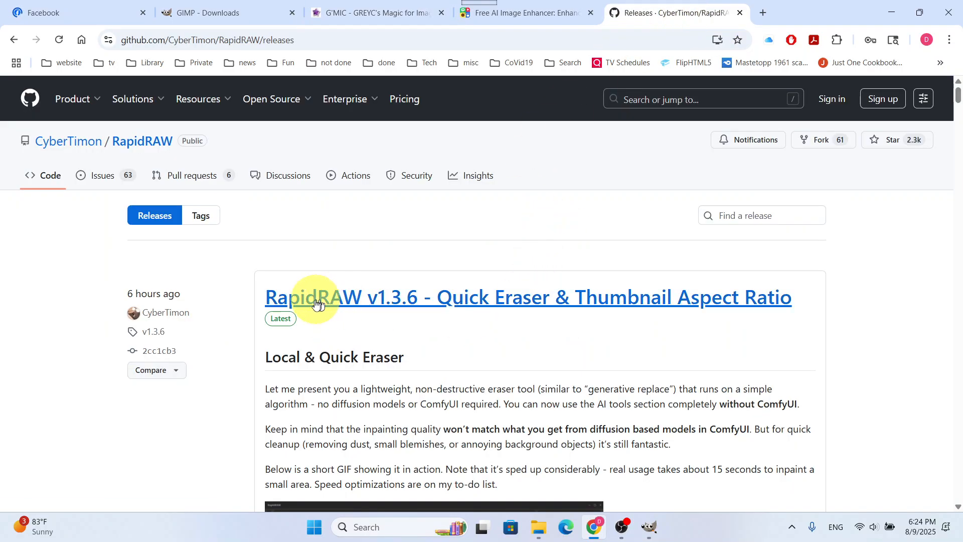
{"action": "scroll", "coordinate": [441, 318], "scroll_direction": "down", "scroll_amount": 7}
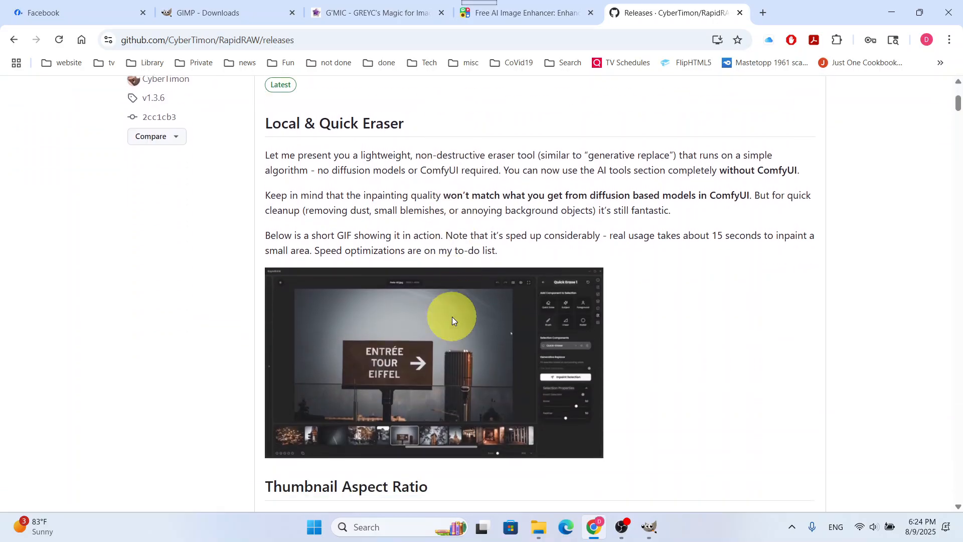
{"action": "scroll", "coordinate": [423, 295], "scroll_direction": "down", "scroll_amount": 9}
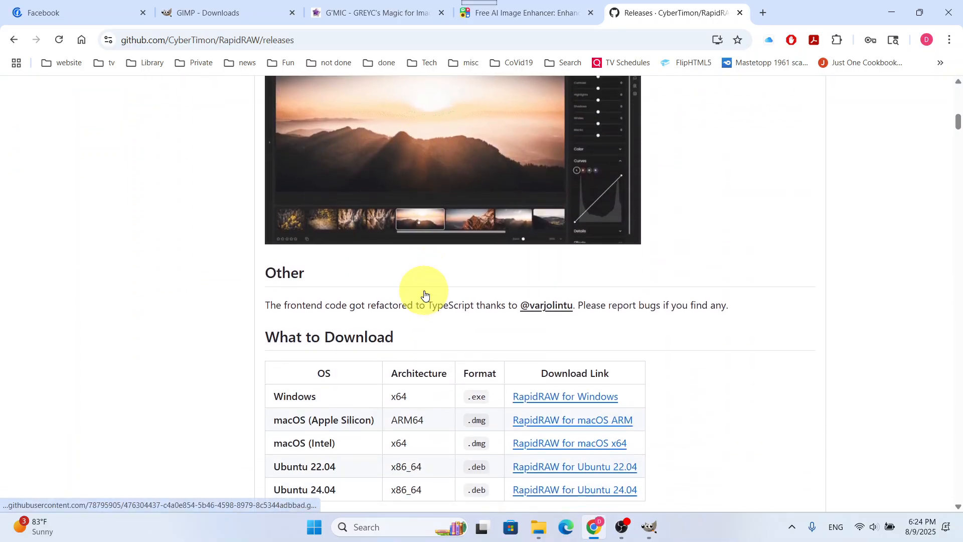
{"action": "scroll", "coordinate": [425, 294], "scroll_direction": "down", "scroll_amount": 2}
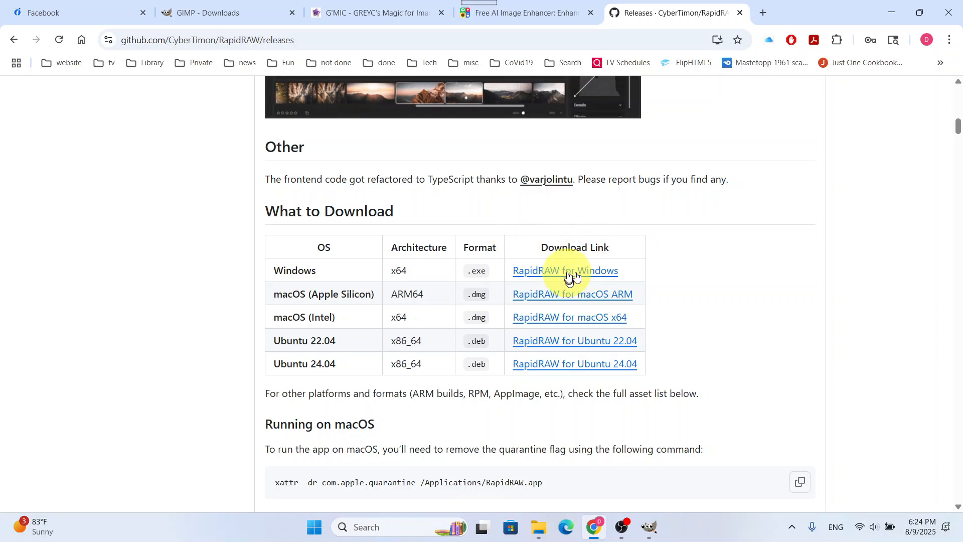
{"action": "scroll", "coordinate": [683, 366], "scroll_direction": "down", "scroll_amount": 7}
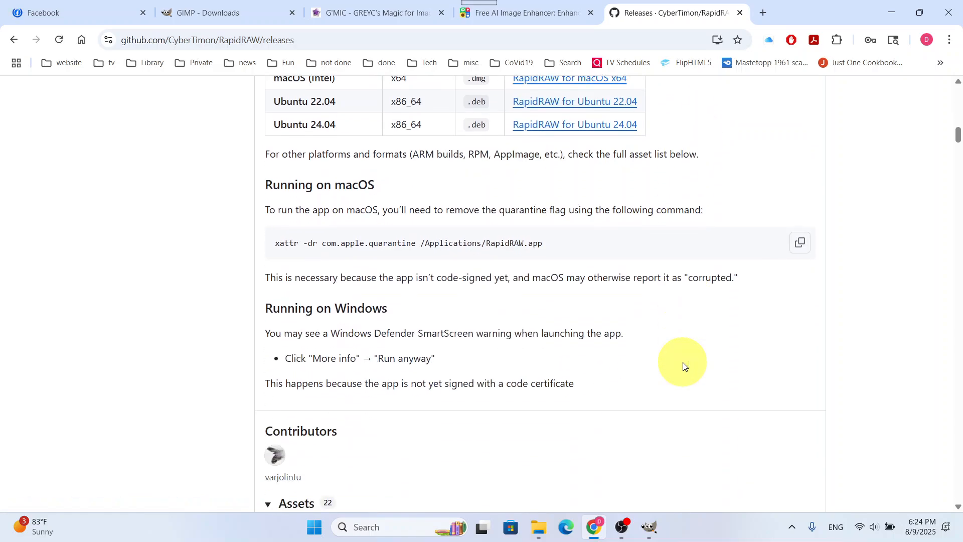
{"action": "scroll", "coordinate": [684, 366], "scroll_direction": "up", "scroll_amount": 10}
{"action": "scroll", "coordinate": [683, 366], "scroll_direction": "up", "scroll_amount": 8}
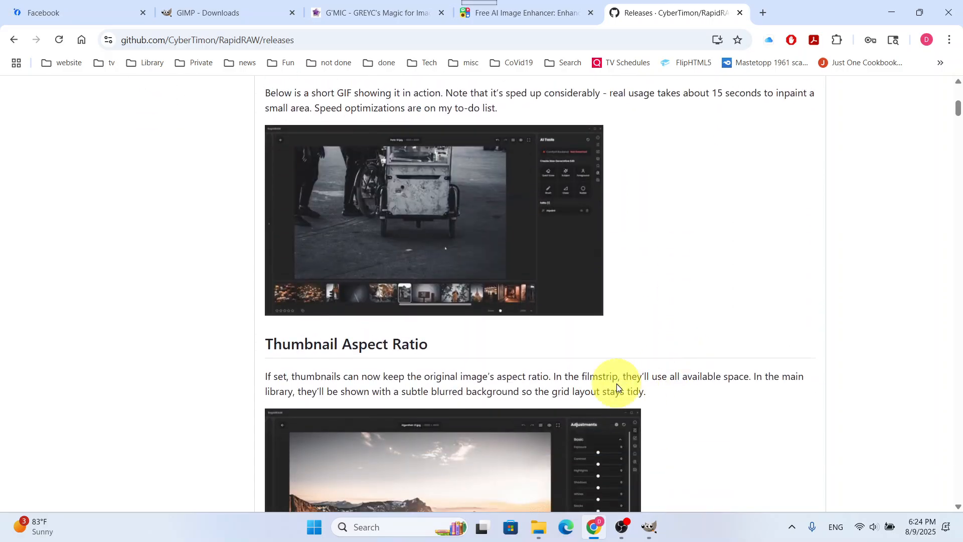
{"action": "left_click", "coordinate": [895, 14]}
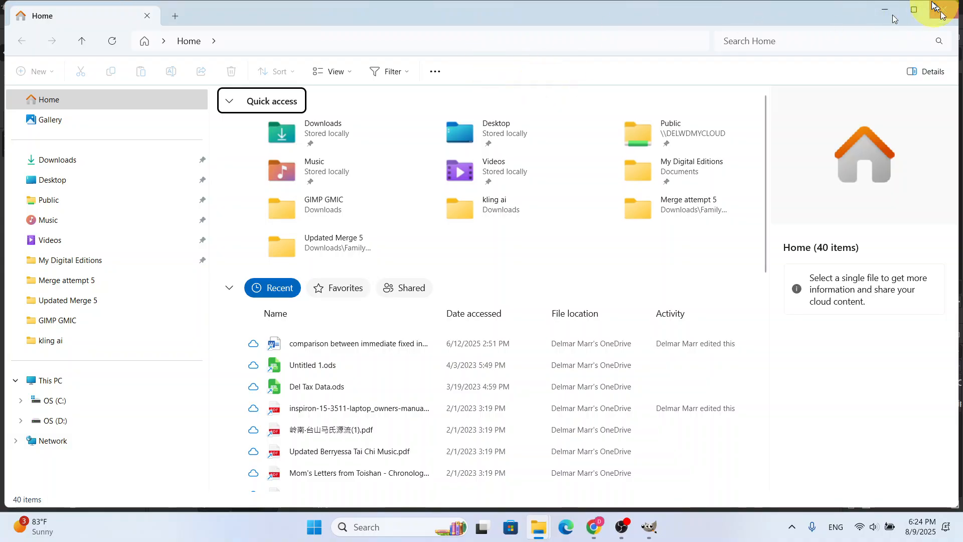
{"action": "left_click", "coordinate": [878, 9]}
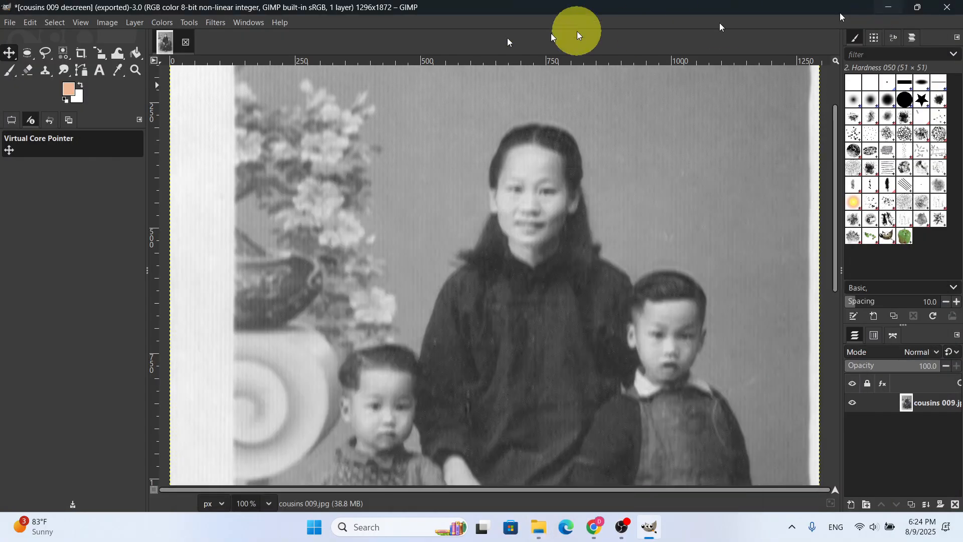
Switch to RapidRAW and load the GIMP GMIC Tutorial folder from Downloads as its library
{"action": "double_click", "coordinate": [893, 11]}
{"action": "left_click", "coordinate": [889, 18]}
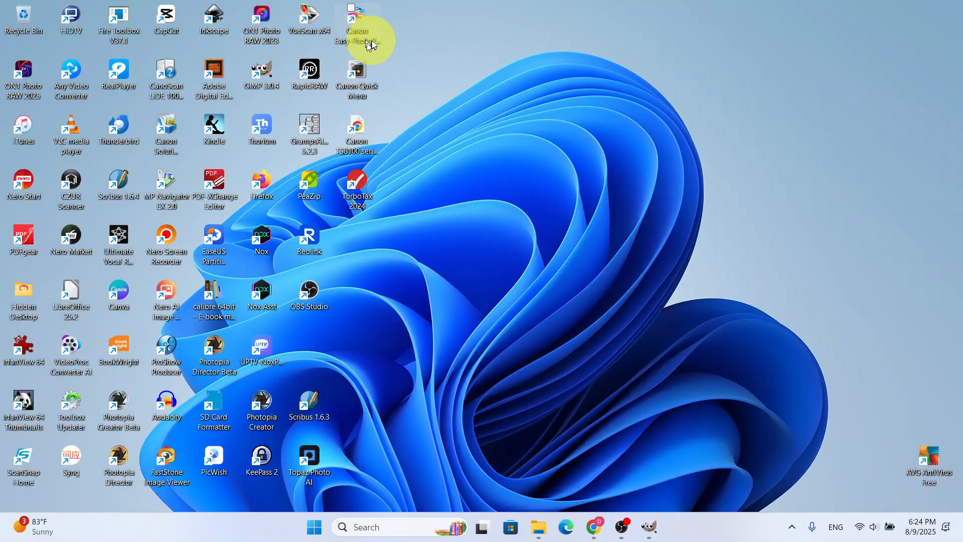
{"action": "double_click", "coordinate": [312, 71]}
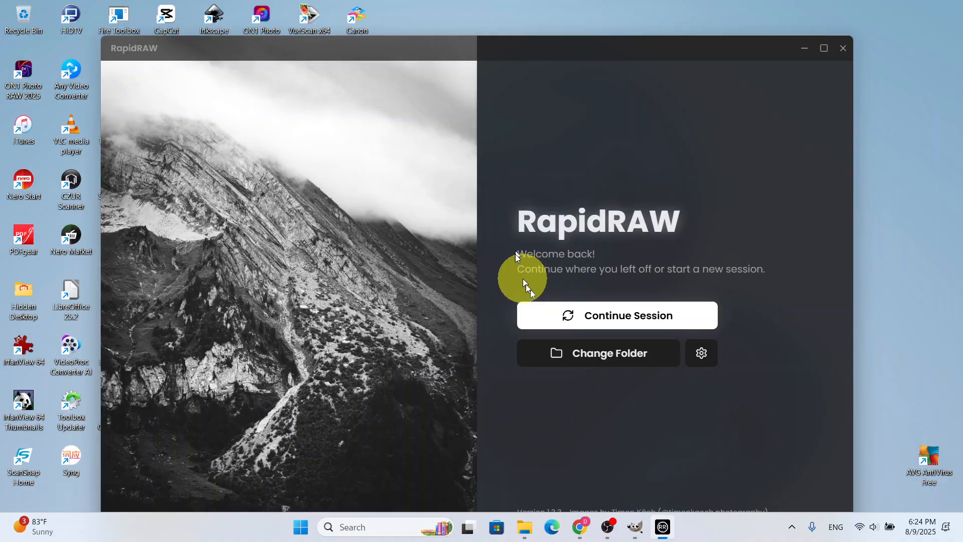
{"action": "left_click", "coordinate": [585, 348]}
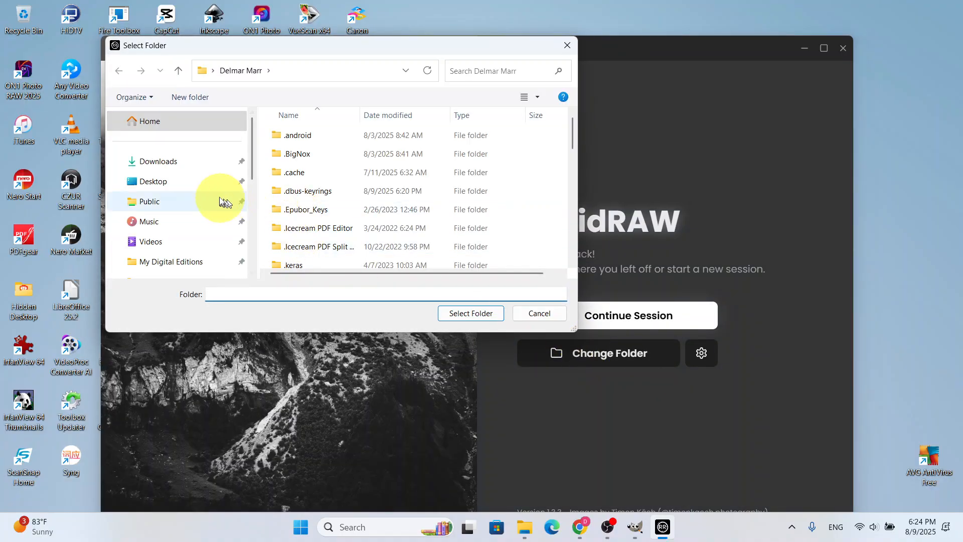
{"action": "left_click", "coordinate": [197, 162]}
{"action": "left_click", "coordinate": [299, 148]}
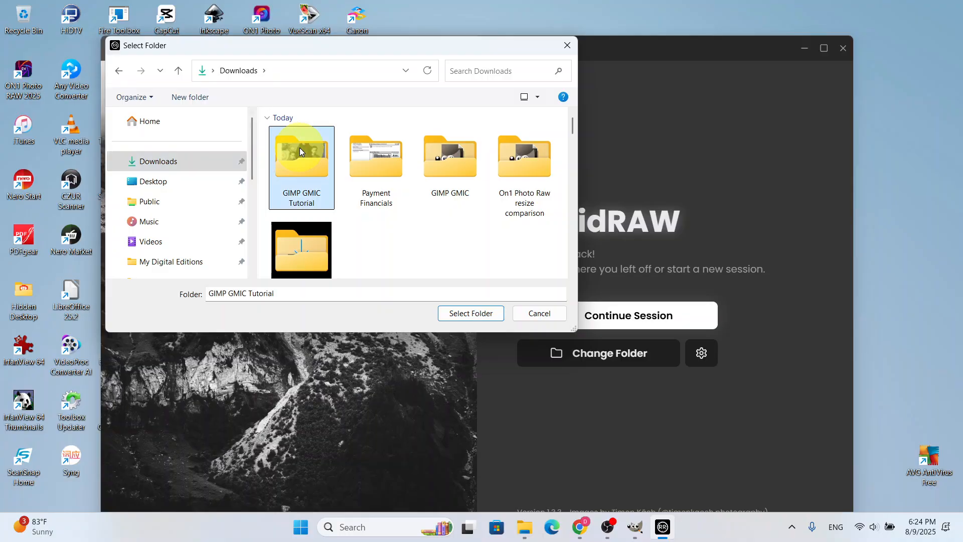
{"action": "double_click", "coordinate": [299, 148]}
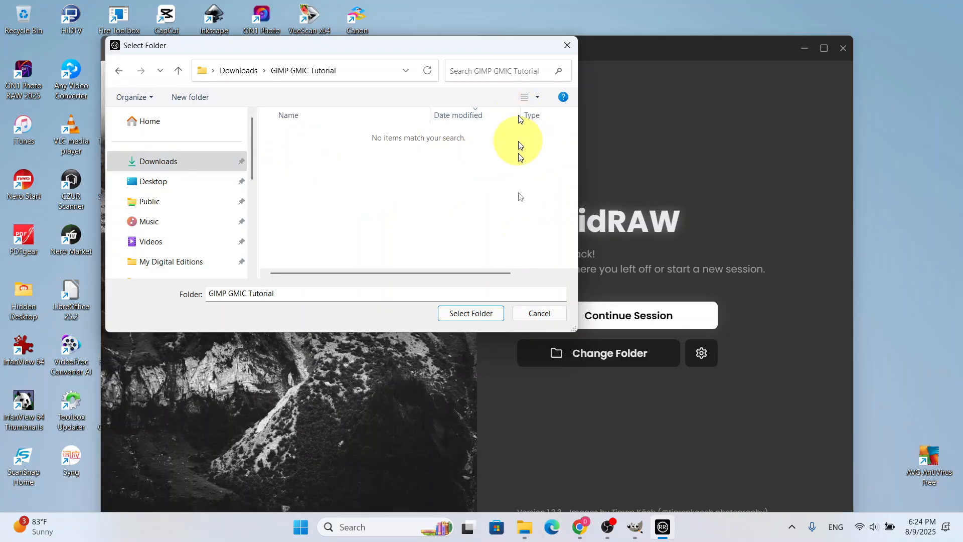
{"action": "left_click", "coordinate": [479, 313]}
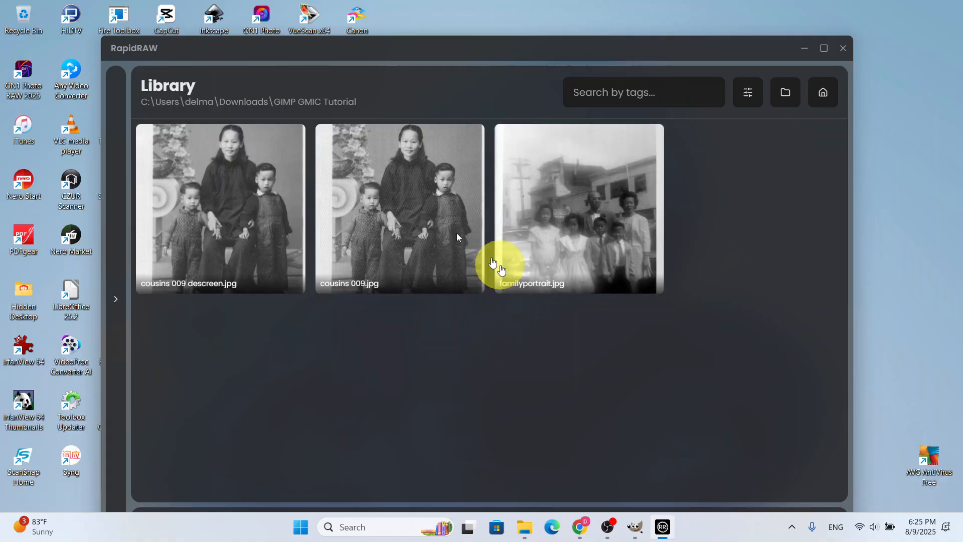
Compare the surface texture up close in cousins 009 descreen.jpg and the original cousins 009.jpg
{"action": "double_click", "coordinate": [249, 209]}
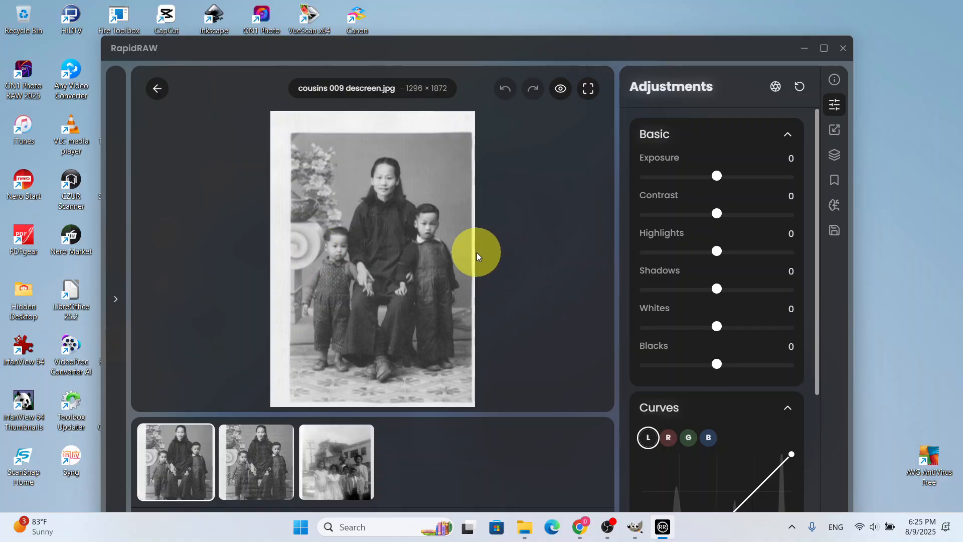
{"action": "scroll", "coordinate": [477, 252], "scroll_direction": "up", "scroll_amount": 5}
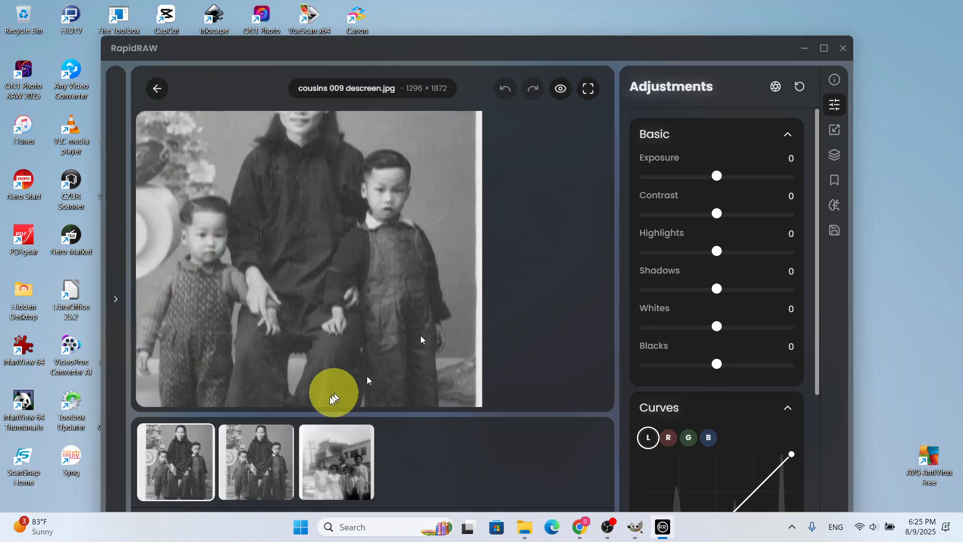
{"action": "left_click", "coordinate": [274, 467]}
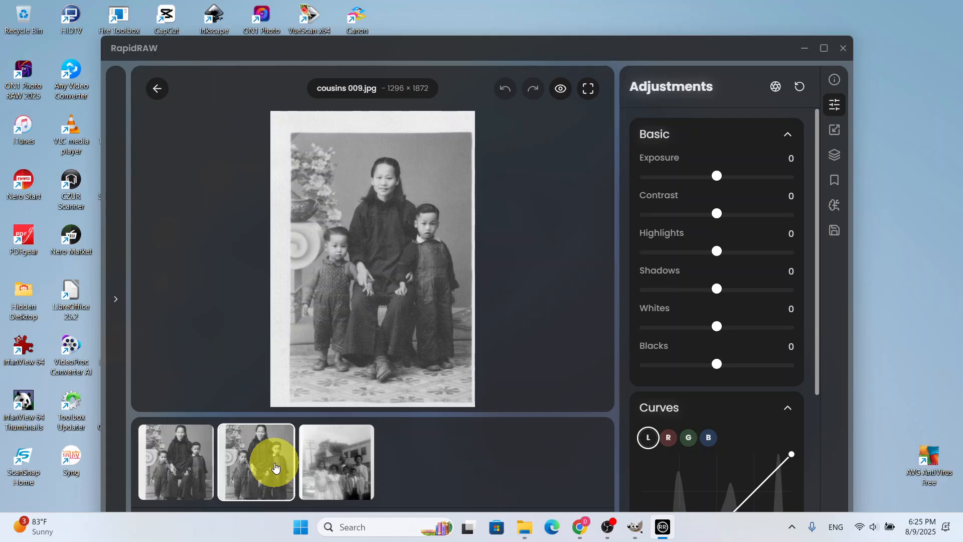
{"action": "scroll", "coordinate": [349, 287], "scroll_direction": "up", "scroll_amount": 4}
{"action": "scroll", "coordinate": [349, 288], "scroll_direction": "up", "scroll_amount": 1}
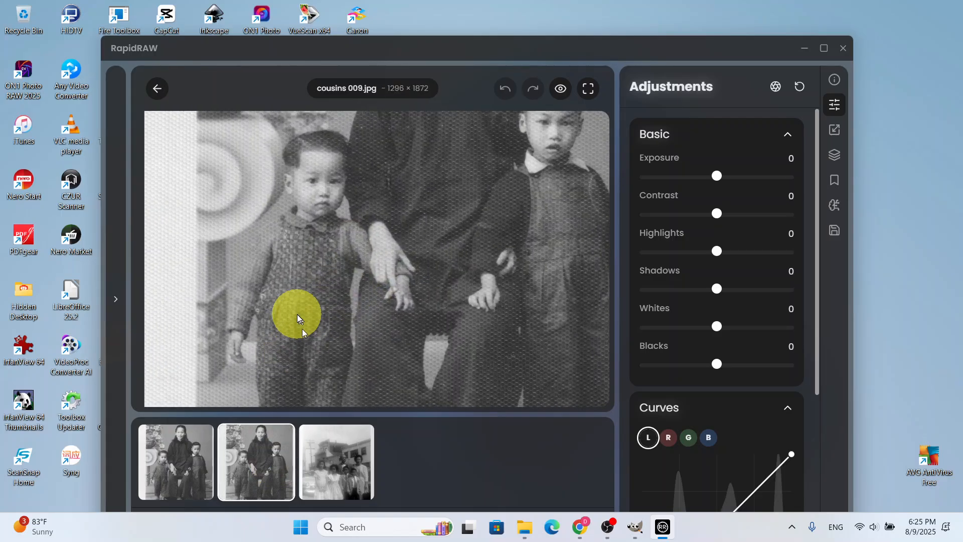
{"action": "scroll", "coordinate": [297, 314], "scroll_direction": "down", "scroll_amount": 1}
{"action": "scroll", "coordinate": [297, 314], "scroll_direction": "down", "scroll_amount": 3}
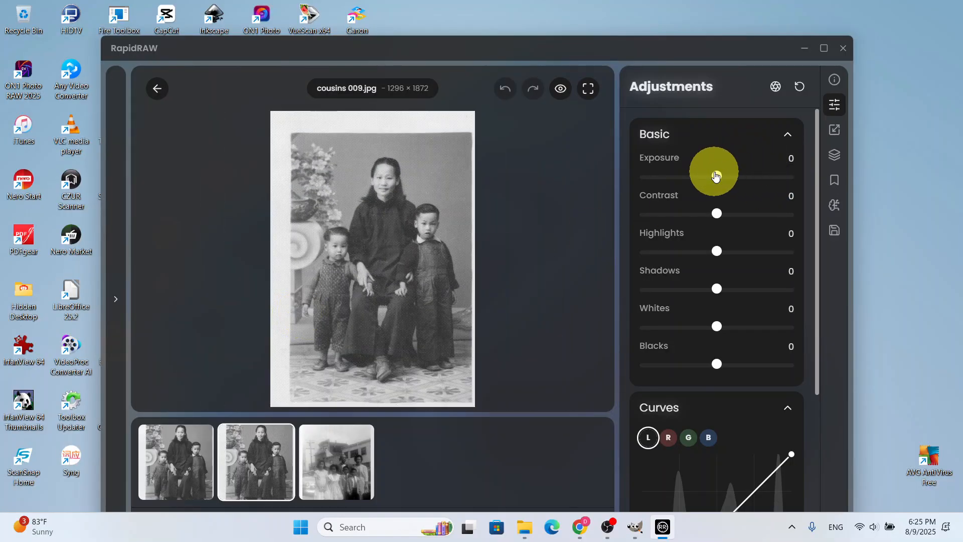
Try exposure 2.12, contrast 22 and highlights 20 on cousins 009.jpg, and reset all adjustments
{"action": "double_click", "coordinate": [670, 176]}
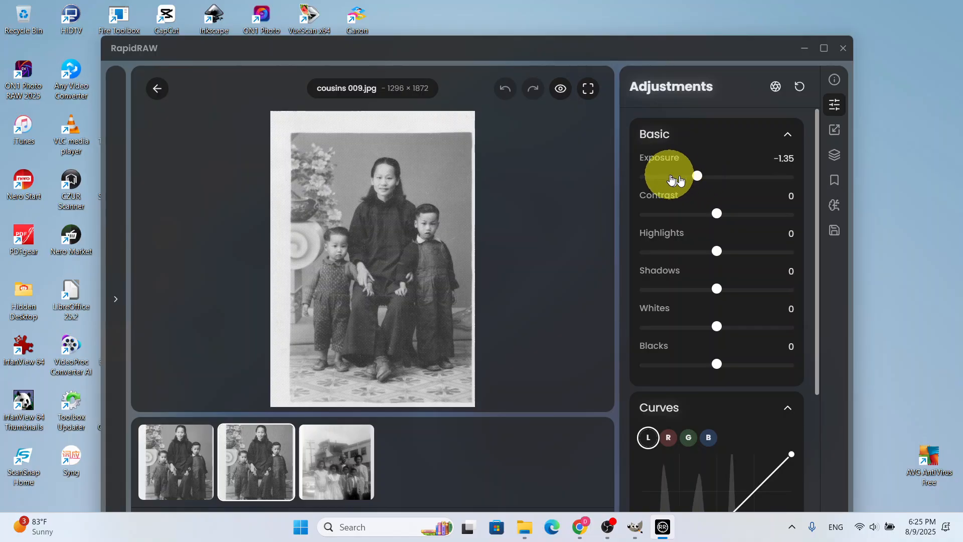
{"action": "left_click", "coordinate": [746, 176]}
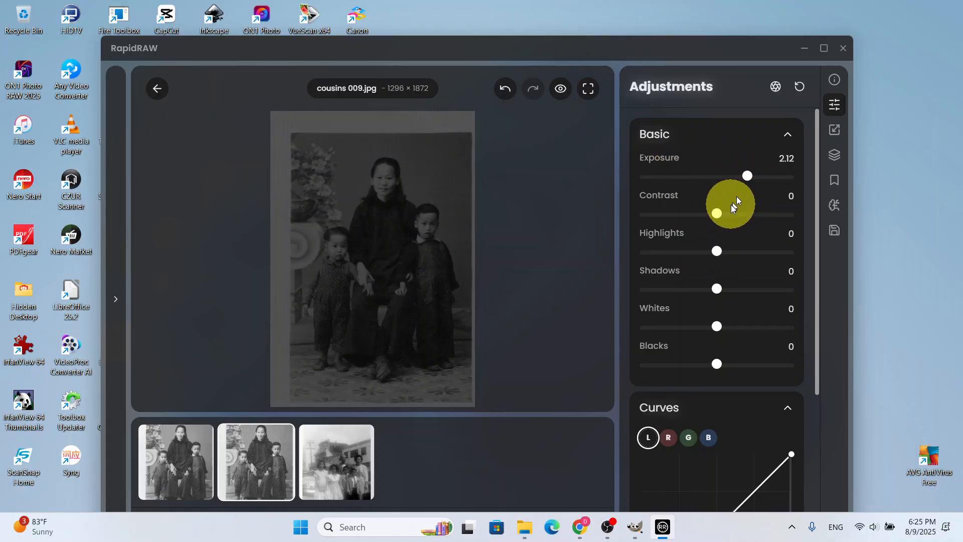
{"action": "left_click", "coordinate": [733, 214]}
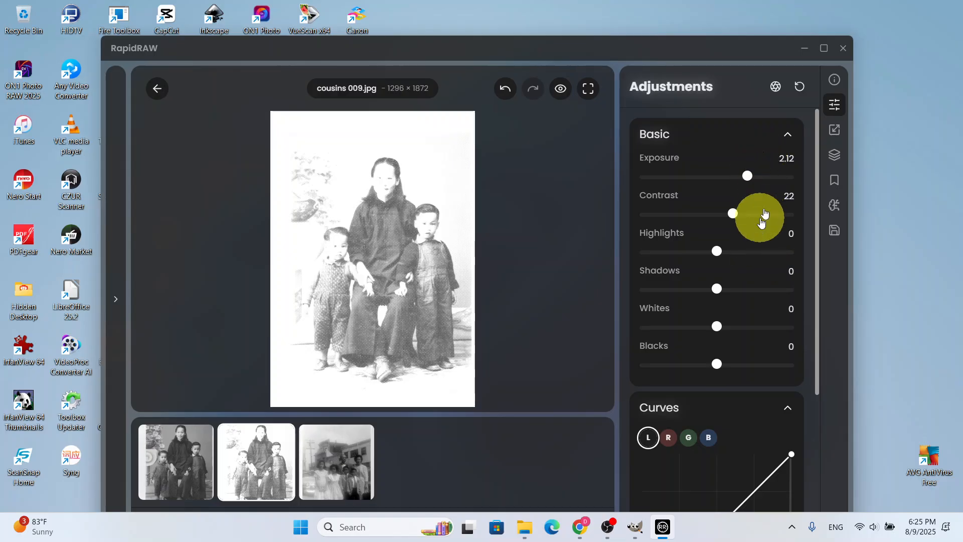
{"action": "left_click", "coordinate": [825, 48]}
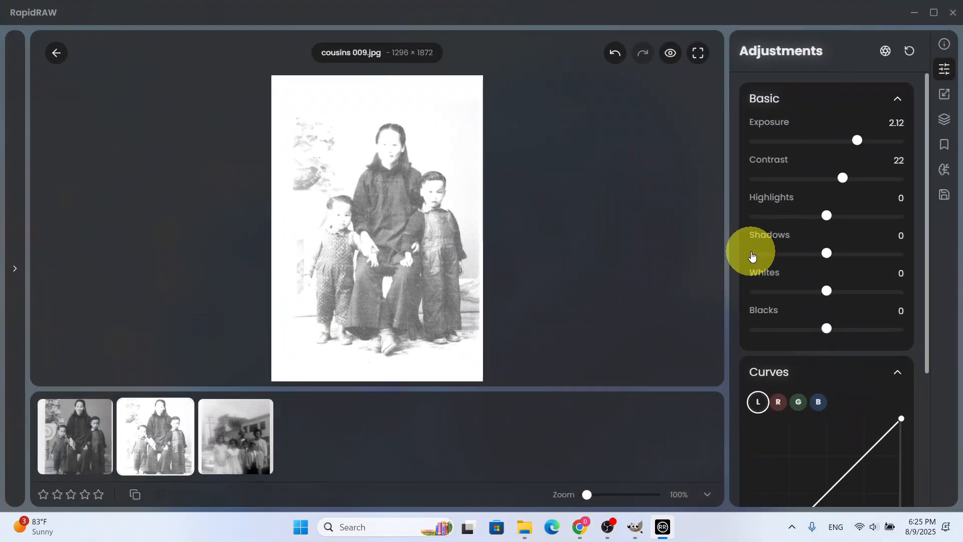
{"action": "left_click", "coordinate": [843, 220]}
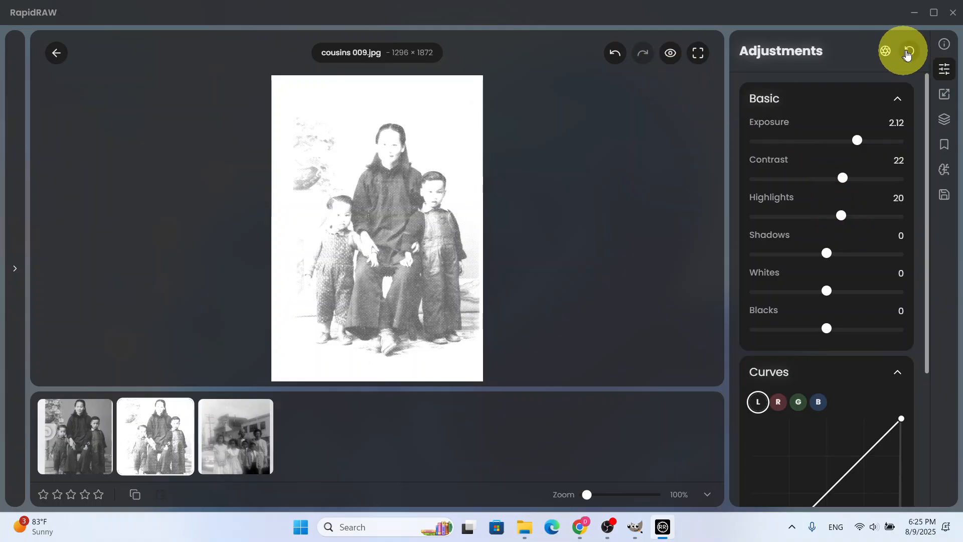
{"action": "left_click", "coordinate": [911, 54]}
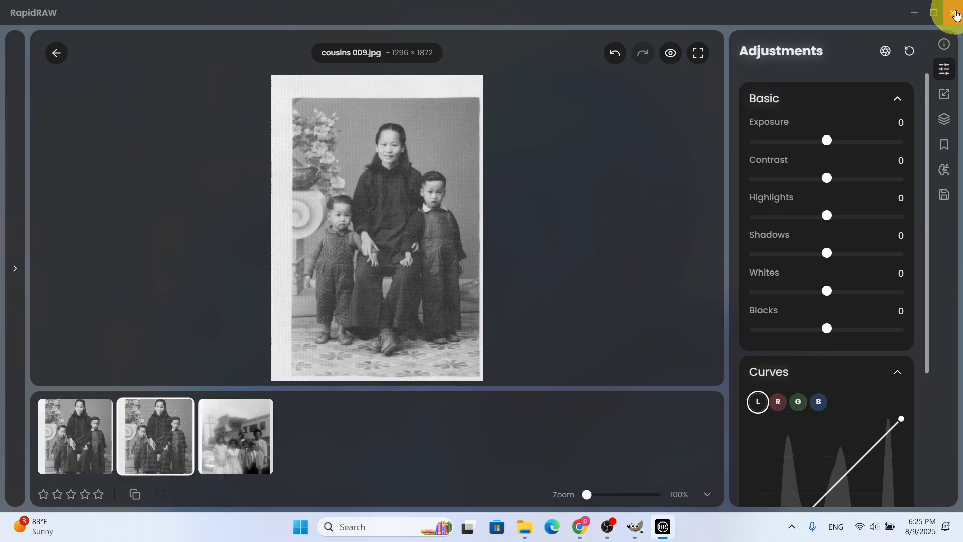
Close RapidRAW, switch back to GIMP and close the descreened cousins photo, discarding its unsaved changes
{"action": "left_click", "coordinate": [952, 12]}
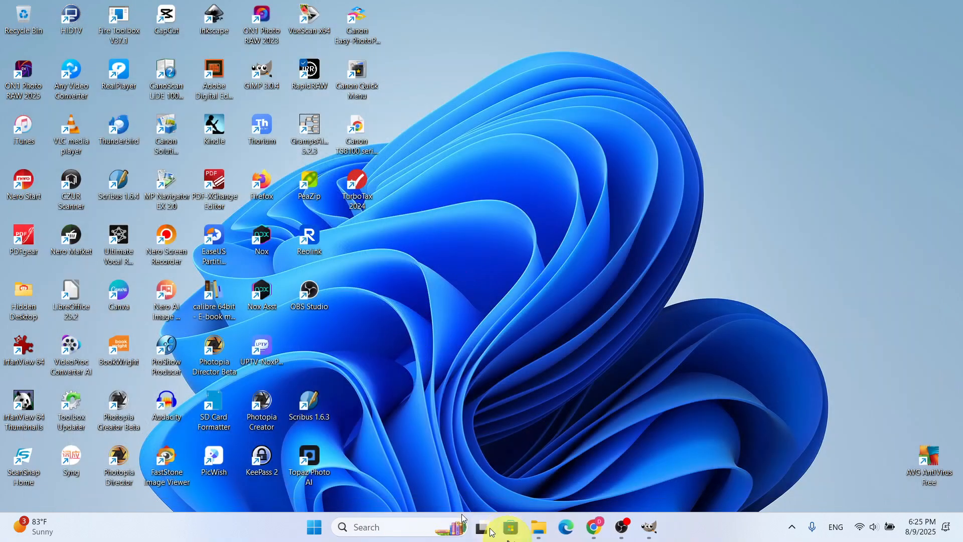
{"action": "left_click", "coordinate": [648, 527]}
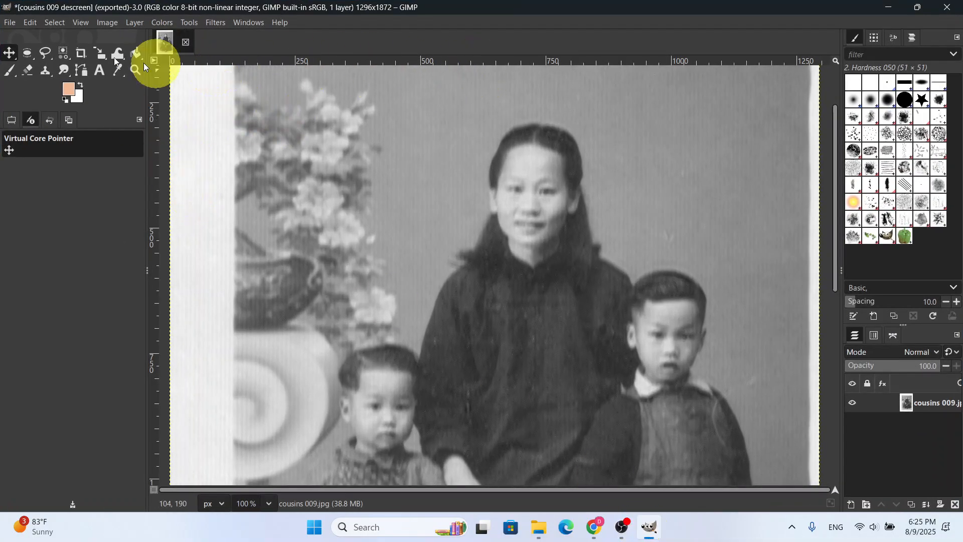
{"action": "left_click", "coordinate": [8, 23]}
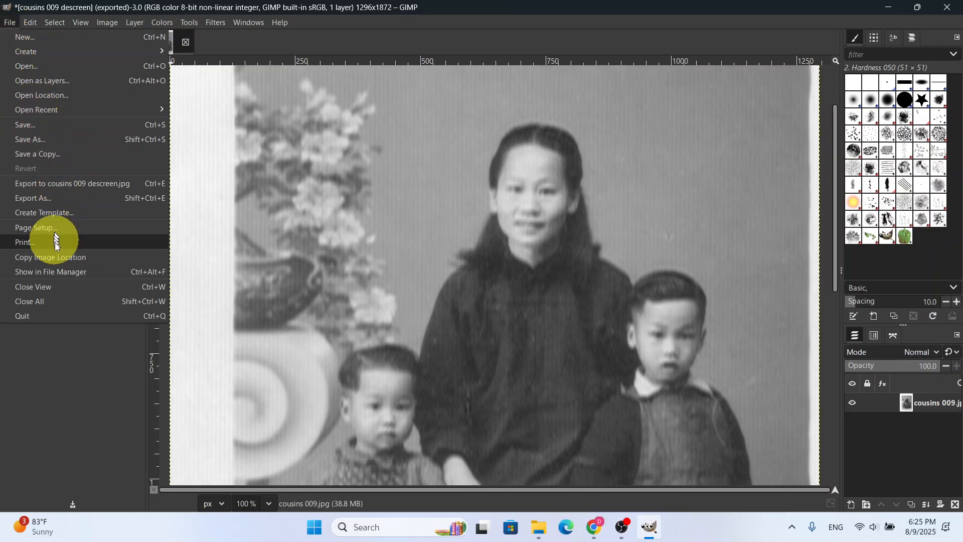
{"action": "left_click", "coordinate": [47, 284]}
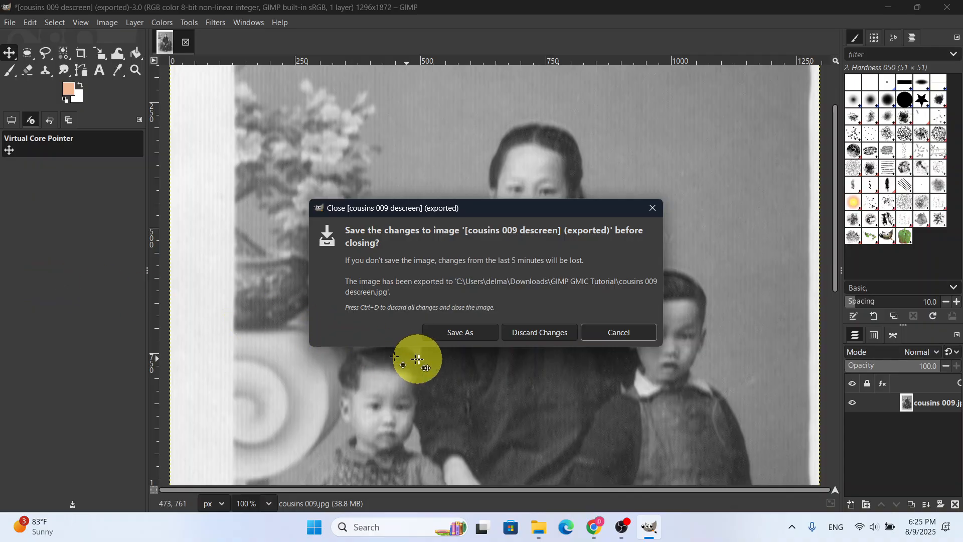
{"action": "left_click", "coordinate": [546, 333]}
Open familyportrait.jpg from the GIMP GMIC Tutorial folder
{"action": "key", "text": "ctrl+o"}
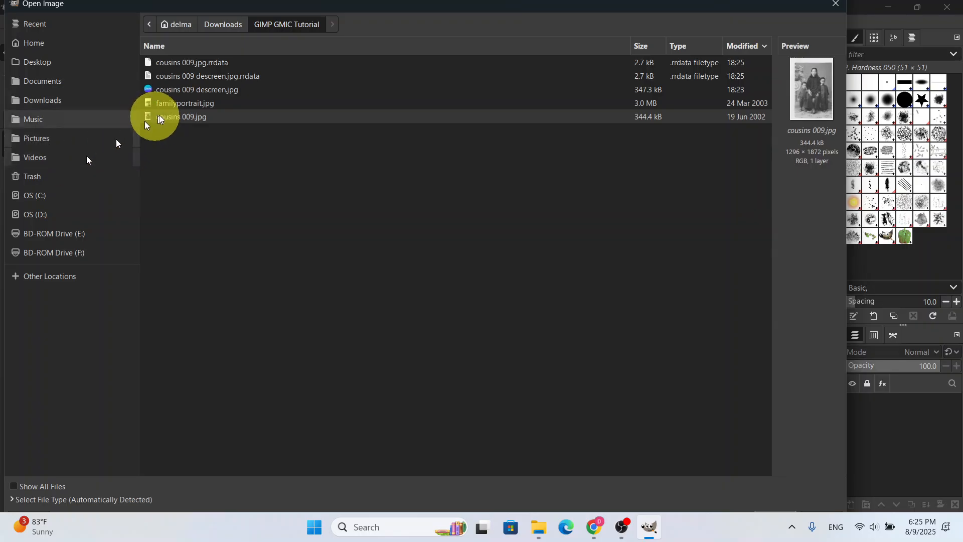
{"action": "left_click", "coordinate": [178, 102]}
{"action": "double_click", "coordinate": [178, 102]}
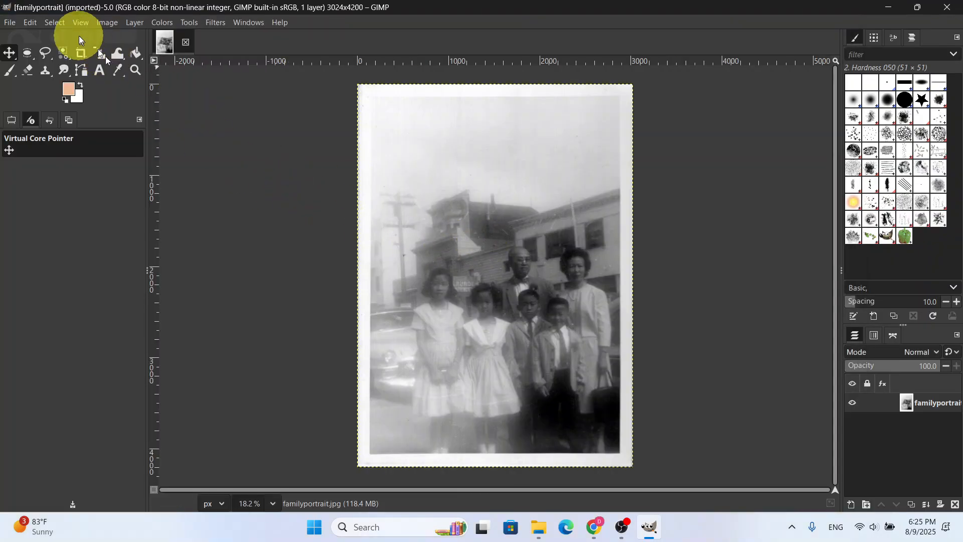
Save the family portrait as familyportrait.xcf in the GIMP GMIC Tutorial folder in Downloads
{"action": "left_click", "coordinate": [8, 23]}
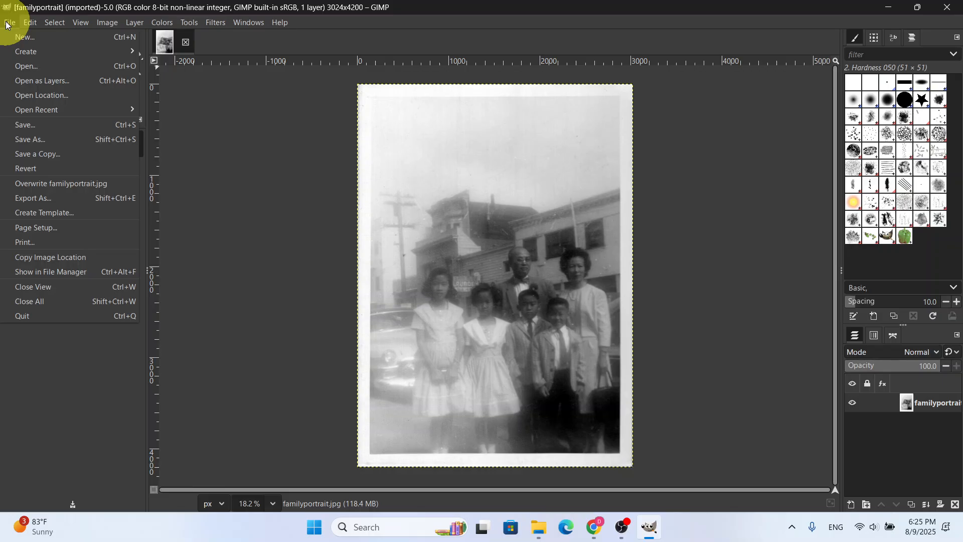
{"action": "mouse_move", "coordinate": [30, 20]}
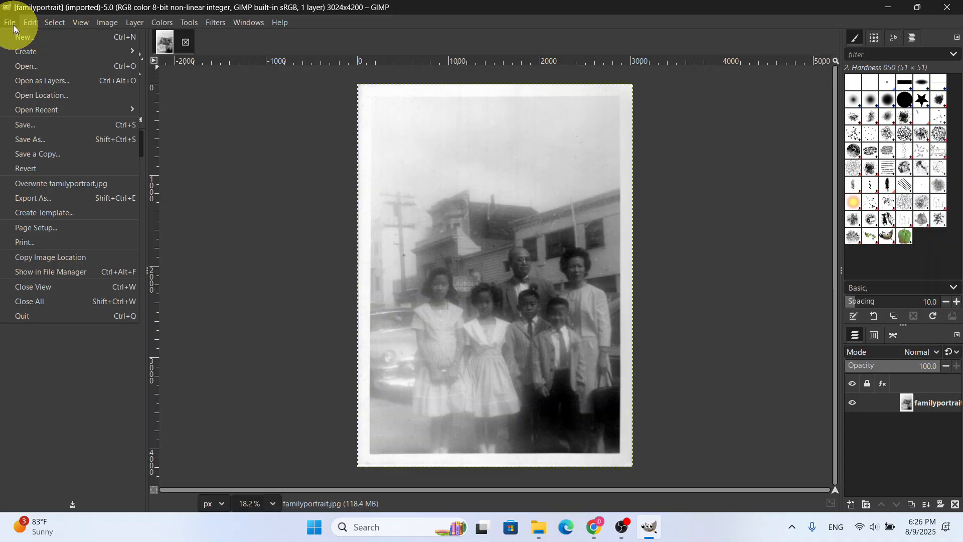
{"action": "left_click", "coordinate": [27, 127]}
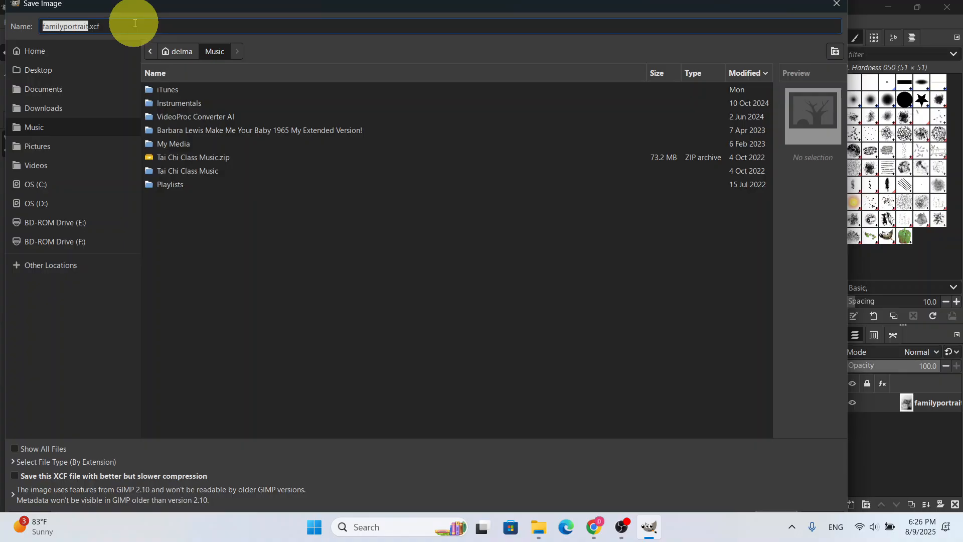
{"action": "left_click", "coordinate": [80, 107]}
{"action": "double_click", "coordinate": [211, 90]}
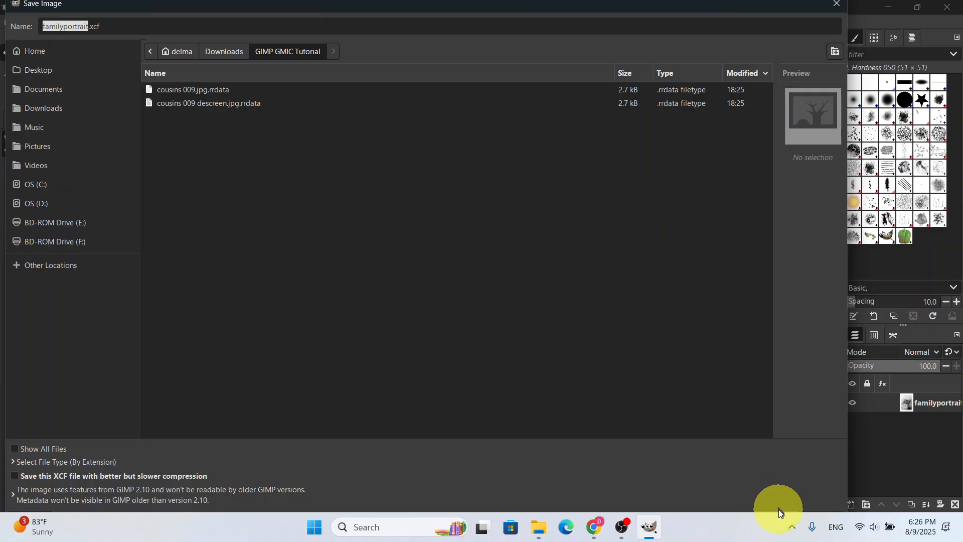
{"action": "key", "text": "Return"}
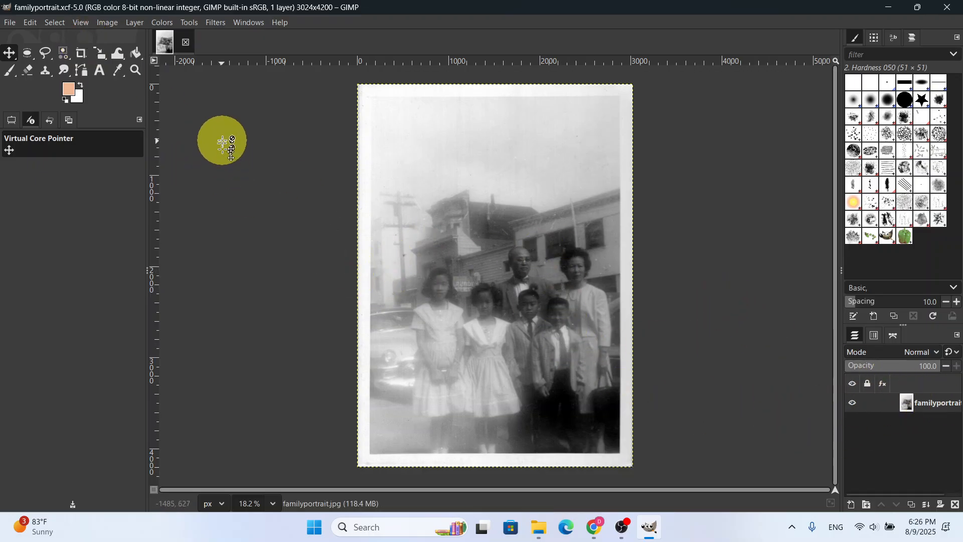
Open G'MIC-Qt for the family portrait, collapse the Repair filters and expand the Details category to its Sharpen filters
{"action": "left_click", "coordinate": [217, 23]}
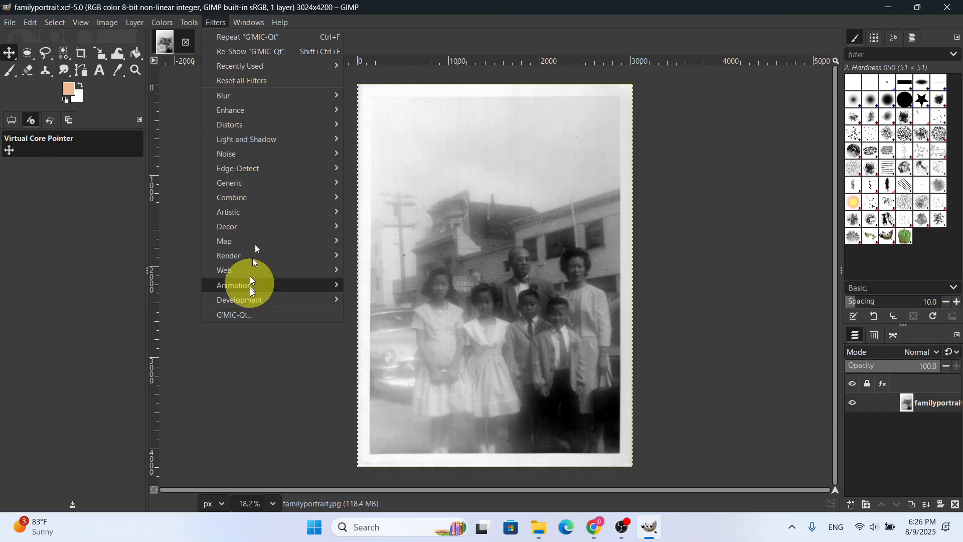
{"action": "left_click", "coordinate": [244, 312]}
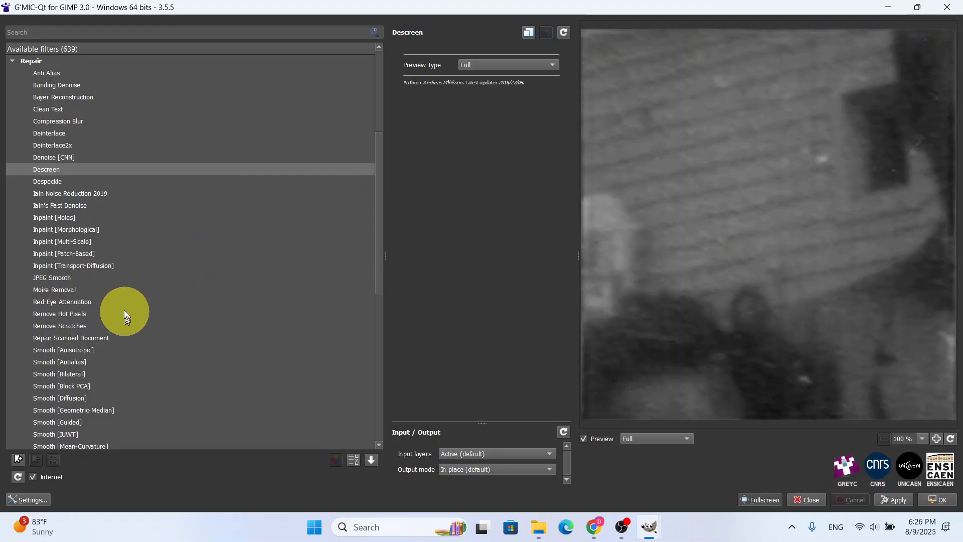
{"action": "scroll", "coordinate": [122, 303], "scroll_direction": "down", "scroll_amount": 2}
{"action": "scroll", "coordinate": [77, 131], "scroll_direction": "up", "scroll_amount": 2}
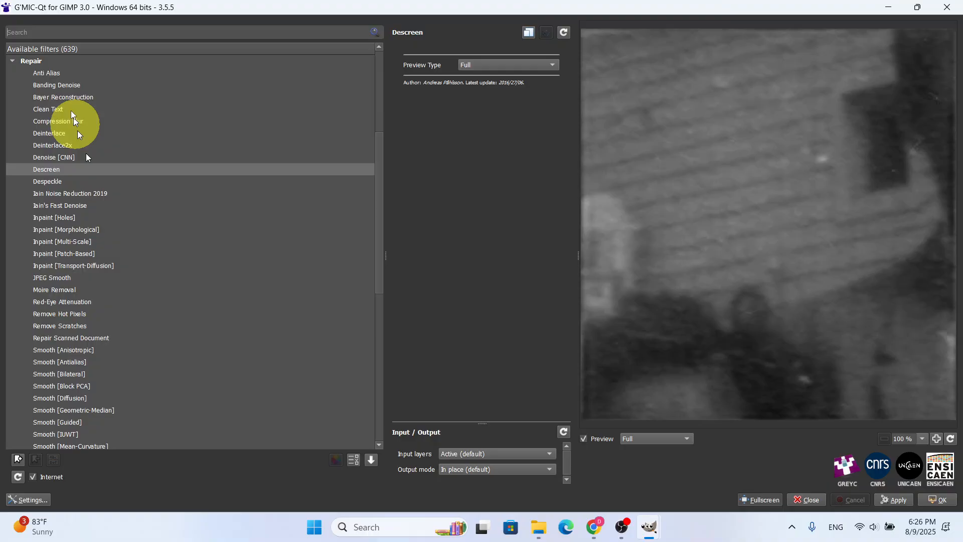
{"action": "left_click", "coordinate": [18, 63]}
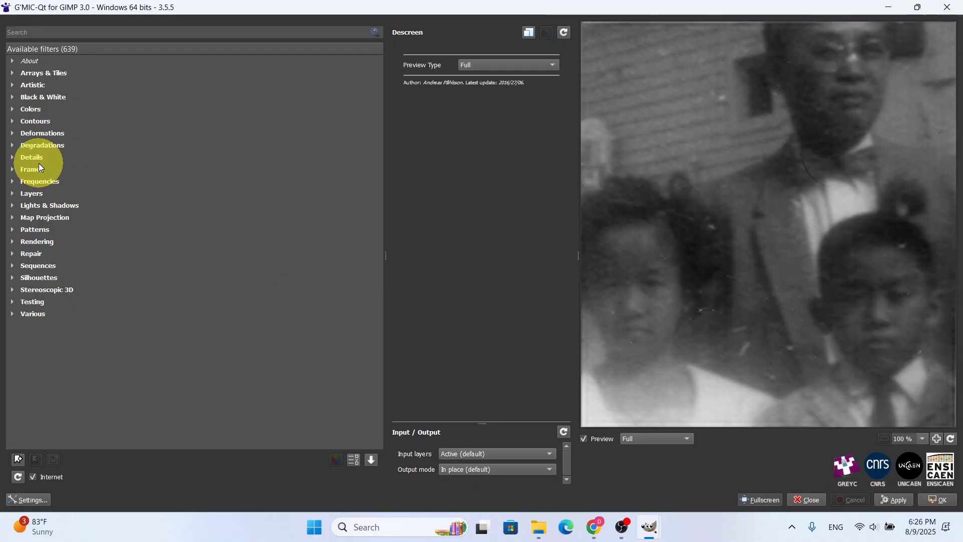
{"action": "left_click", "coordinate": [13, 156]}
{"action": "scroll", "coordinate": [124, 275], "scroll_direction": "down", "scroll_amount": 4}
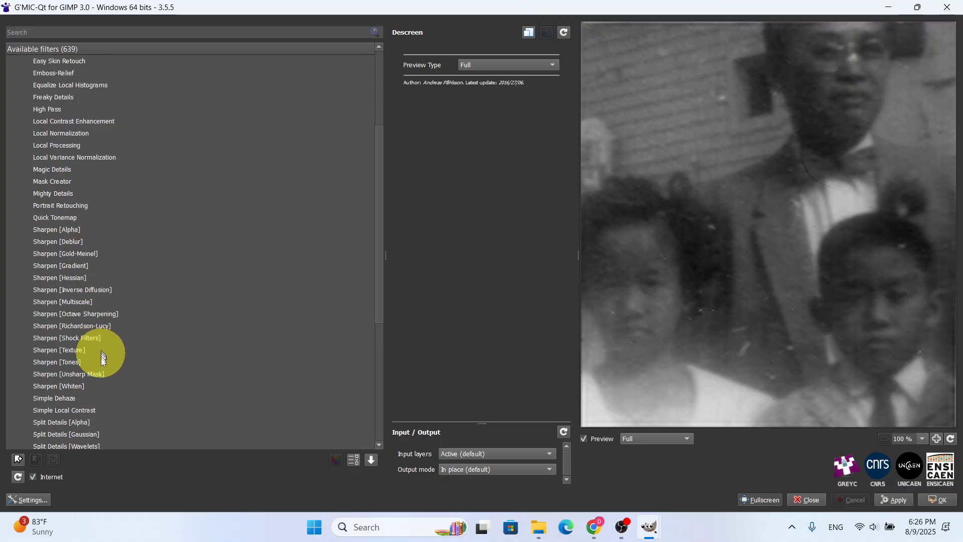
Choose the Sharpen [Alpha] filter for the family portrait and set its amplitude to 121.6%
{"action": "left_click", "coordinate": [59, 228]}
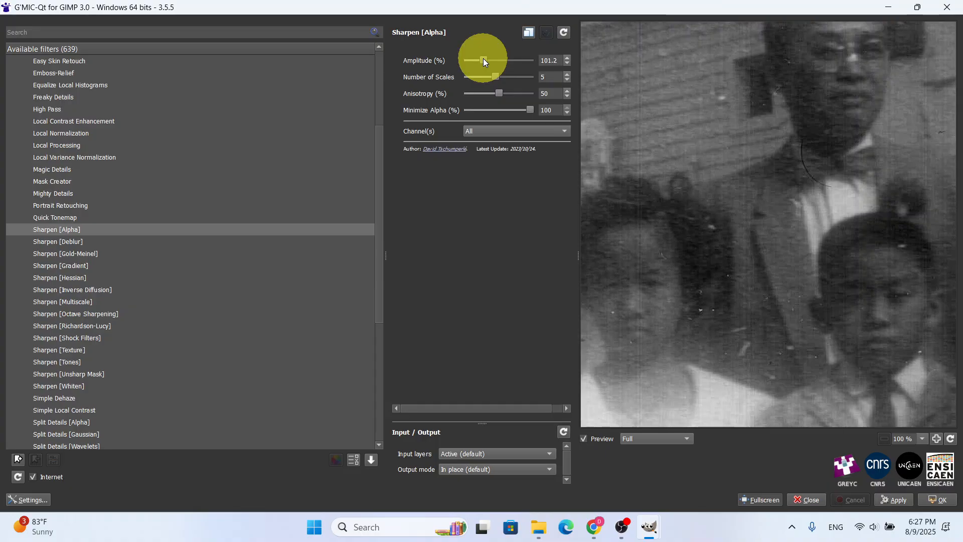
{"action": "scroll", "coordinate": [483, 59], "scroll_direction": "up", "scroll_amount": 2}
{"action": "scroll", "coordinate": [483, 58], "scroll_direction": "up", "scroll_amount": 7}
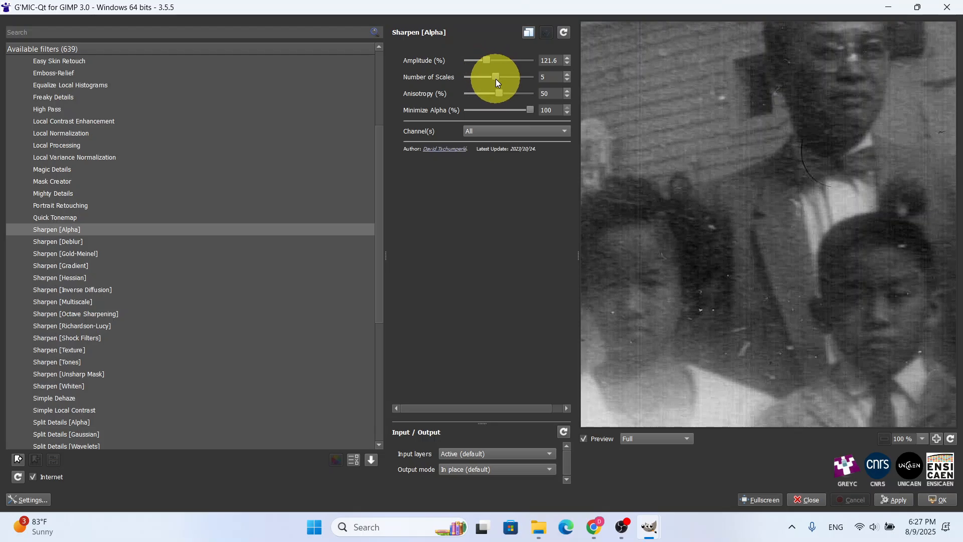
Try different numbers of scales up to 10 in the Sharpen [Alpha] filter and reset its parameters to their defaults
{"action": "scroll", "coordinate": [495, 80], "scroll_direction": "down", "scroll_amount": 1}
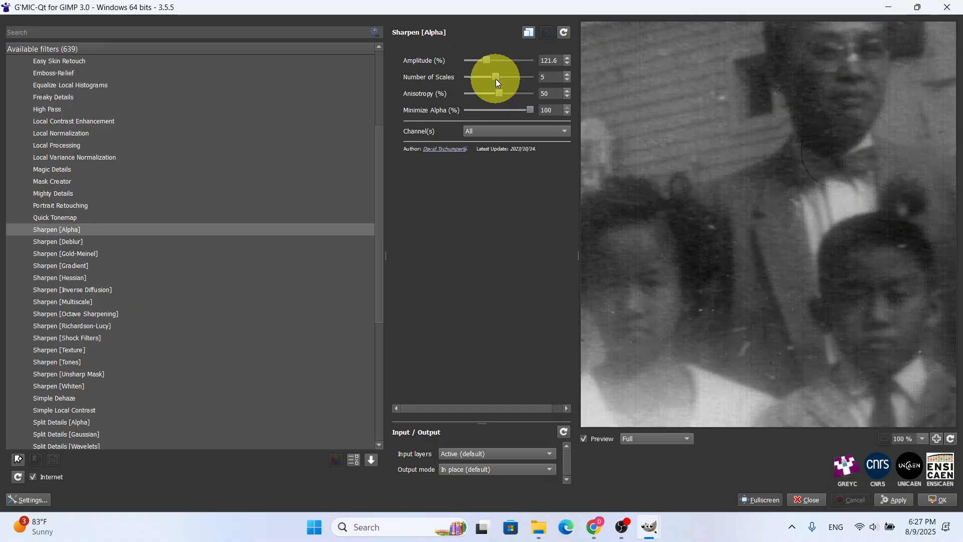
{"action": "scroll", "coordinate": [496, 79], "scroll_direction": "up", "scroll_amount": 2}
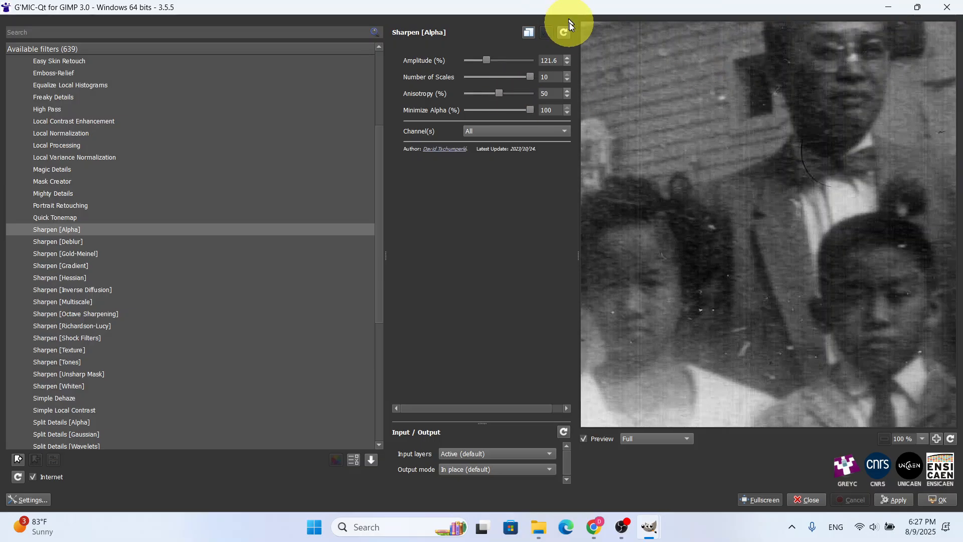
{"action": "left_click", "coordinate": [562, 33]}
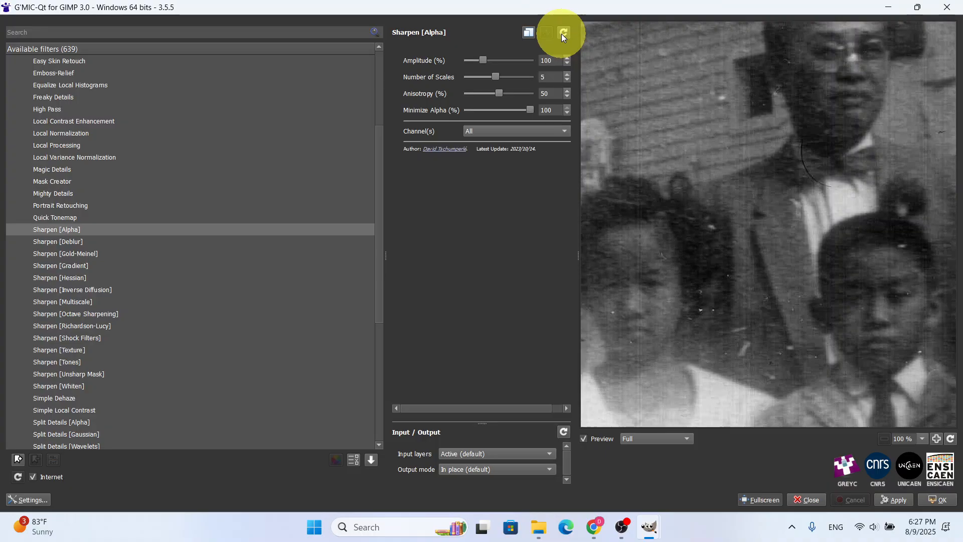
Choose the Sharpen [Gradient] filter for the family portrait and set its amount to 0.57
{"action": "left_click", "coordinate": [55, 265]}
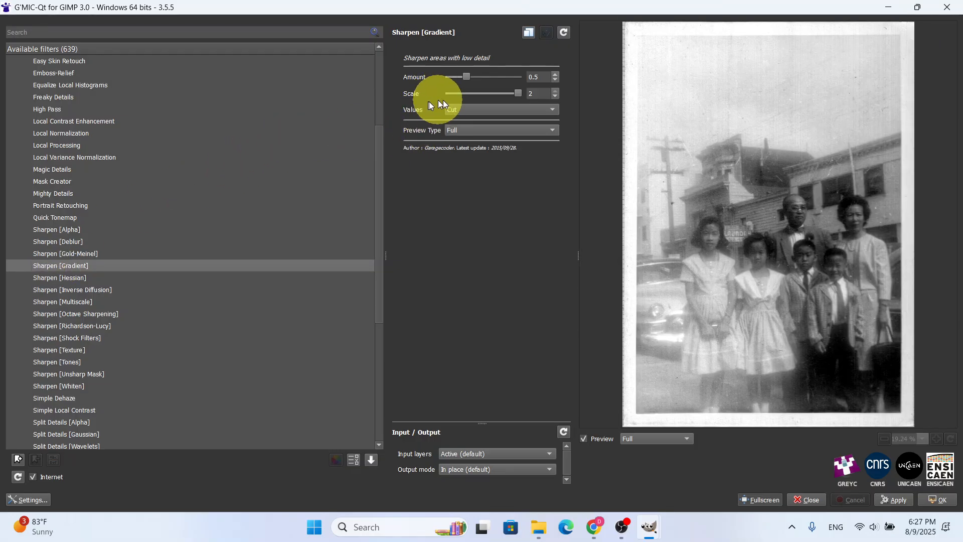
{"action": "left_click", "coordinate": [468, 76]}
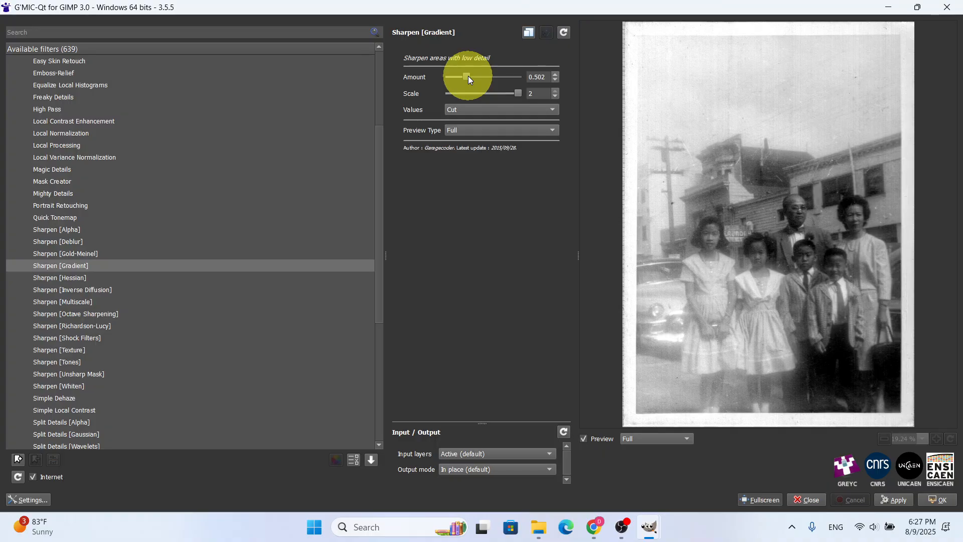
{"action": "key", "text": "Right"}
{"action": "key", "text": "Right"}
{"action": "key", "text": "Right"}
{"action": "key", "text": "Right"}
{"action": "key", "text": "Right"}
{"action": "key", "text": "Right"}
{"action": "key", "text": "Right"}
{"action": "key", "text": "Right"}
{"action": "key", "text": "Right"}
{"action": "key", "text": "Right"}
{"action": "key", "text": "Right"}
{"action": "key", "text": "Right"}
{"action": "key", "text": "Right"}
{"action": "key", "text": "Right"}
{"action": "key", "text": "Right"}
{"action": "key", "text": "Right"}
{"action": "key", "text": "Right"}
{"action": "key", "text": "Right"}
{"action": "key", "text": "Right"}
{"action": "key", "text": "Right"}
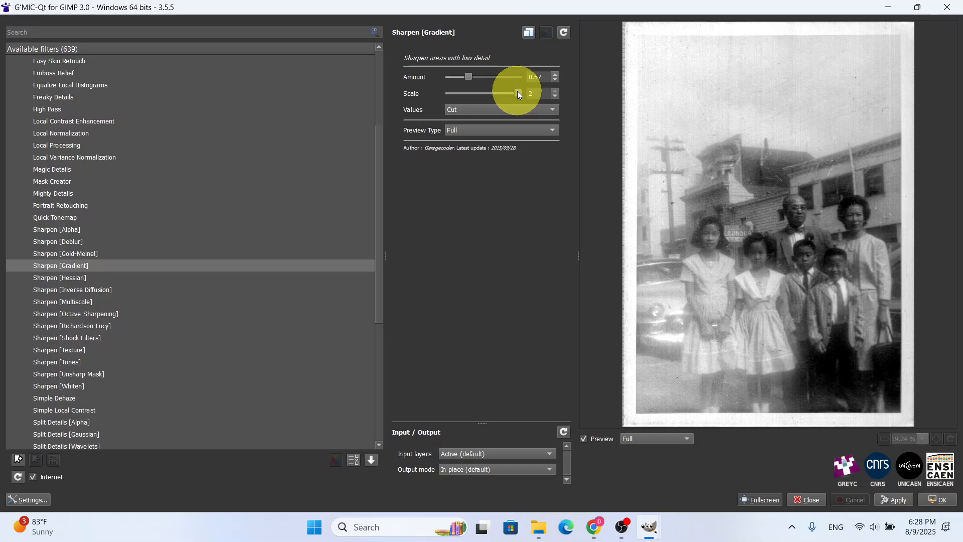
Set the scale of the Sharpen [Gradient] filter to 1.9069
{"action": "key", "text": "Left"}
{"action": "key", "text": "Left"}
{"action": "key", "text": "Left"}
{"action": "key", "text": "Left"}
{"action": "key", "text": "Left"}
{"action": "key", "text": "Left"}
{"action": "key", "text": "Left"}
{"action": "key", "text": "Left"}
{"action": "key", "text": "Left"}
{"action": "key", "text": "Left"}
{"action": "key", "text": "Left"}
{"action": "key", "text": "Left"}
{"action": "key", "text": "Left"}
{"action": "key", "text": "Left"}
{"action": "key", "text": "Left"}
{"action": "key", "text": "Left"}
{"action": "key", "text": "Left"}
{"action": "key", "text": "Left"}
{"action": "key", "text": "Left"}
{"action": "key", "text": "Left"}
{"action": "key", "text": "Left"}
Raise the amount of the Sharpen [Gradient] filter to 0.73
{"action": "left_click", "coordinate": [479, 74]}
{"action": "left_click", "coordinate": [479, 74]}
{"action": "left_click", "coordinate": [479, 75]}
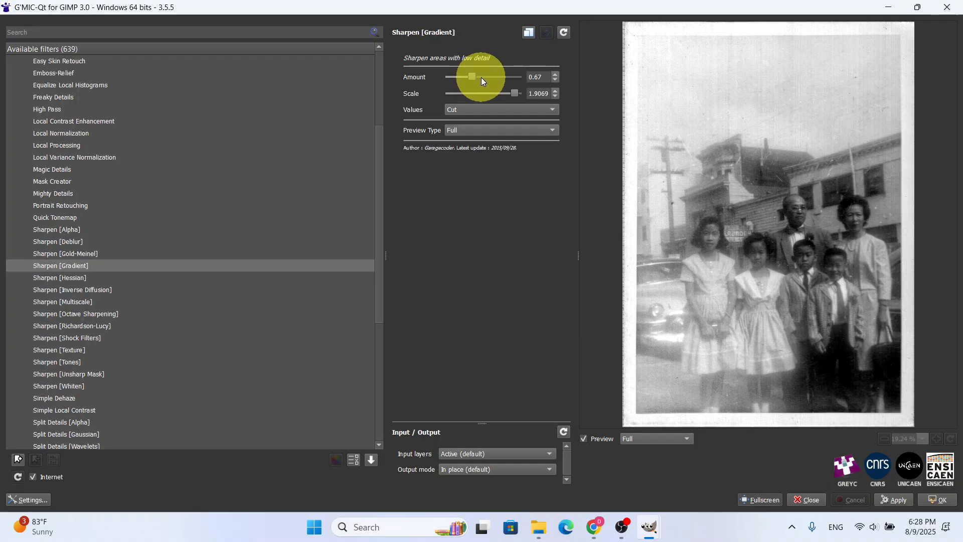
{"action": "left_click", "coordinate": [481, 78]}
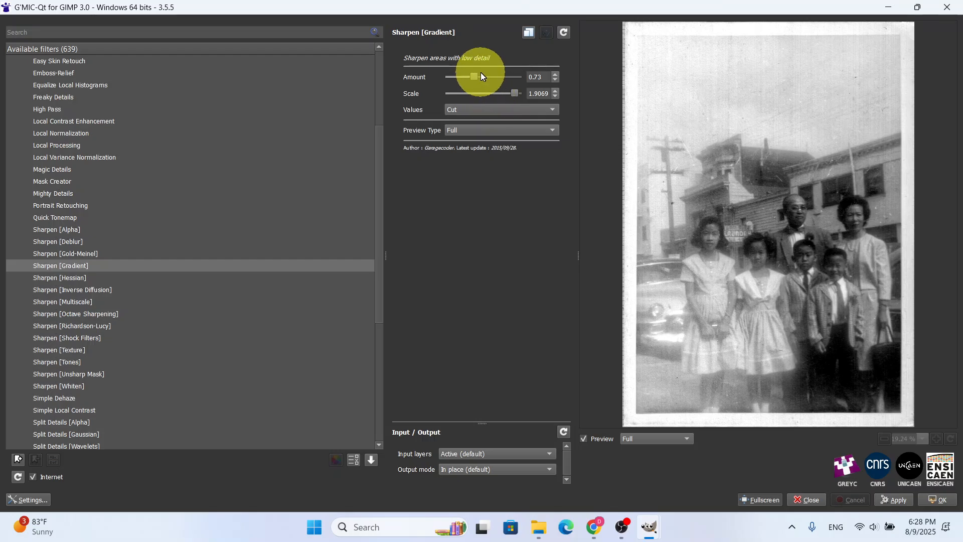
Set the Sharpen [Gradient] values option to Normalize Luma and the amount to 0.75, and apply the filter while keeping G'MIC-Qt open
{"action": "left_click", "coordinate": [508, 112]}
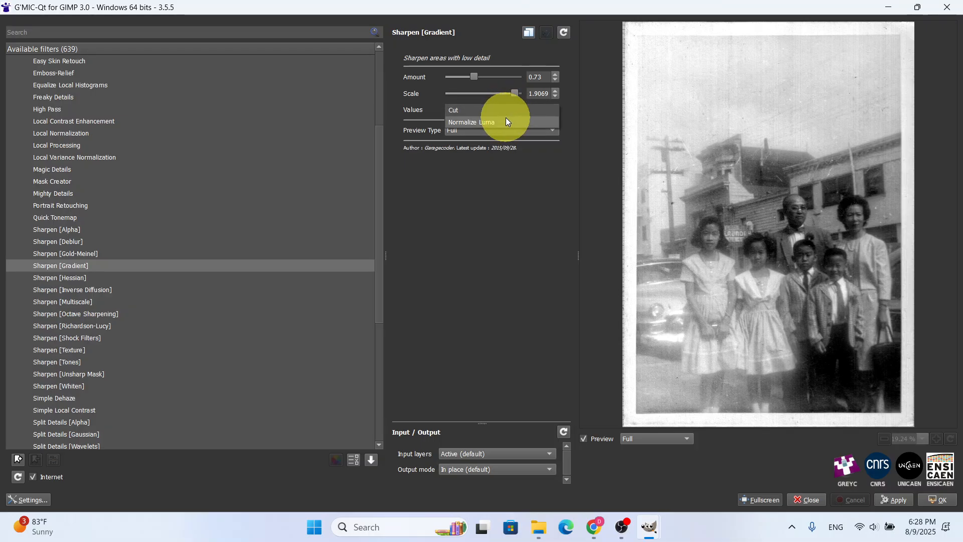
{"action": "left_click", "coordinate": [506, 118]}
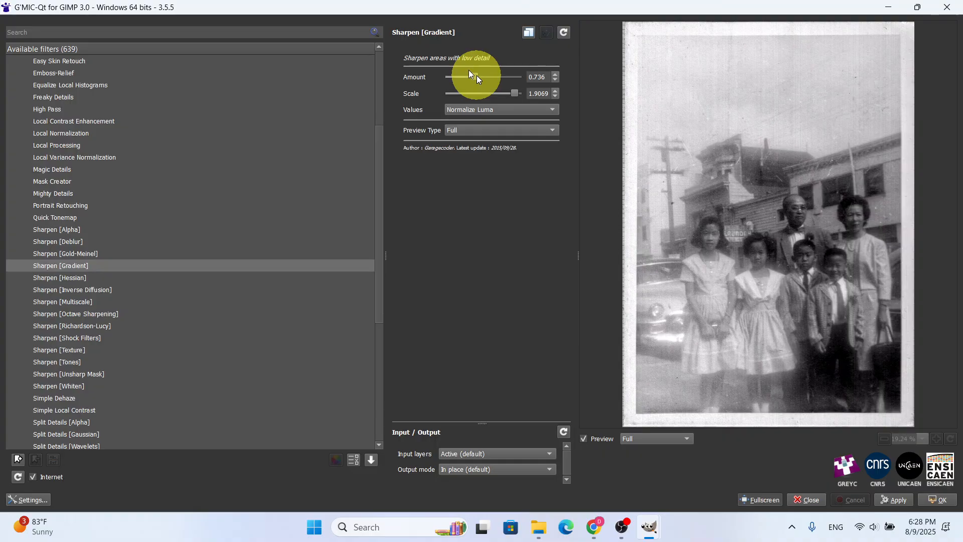
{"action": "left_click_drag", "start_coordinate": [477, 75], "coordinate": [477, 75]}
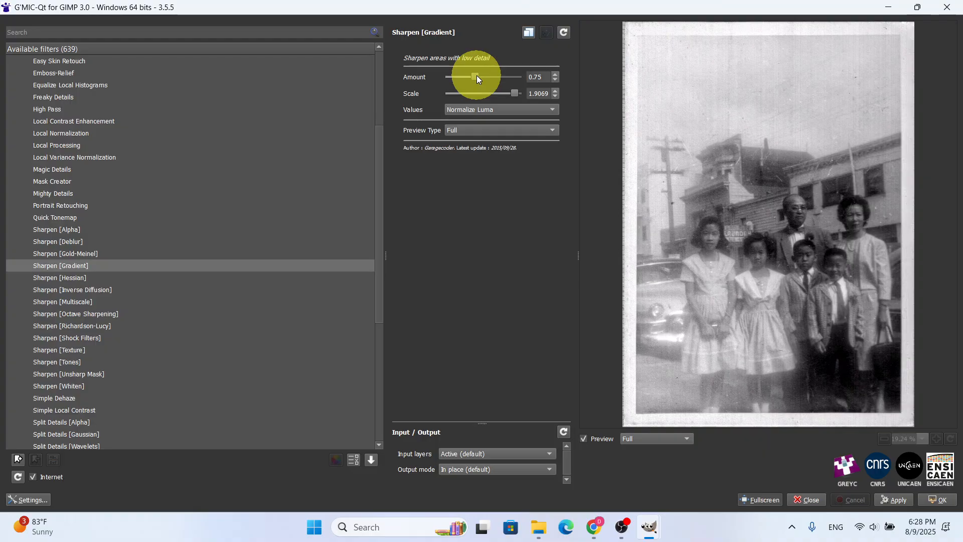
{"action": "left_click", "coordinate": [896, 500]}
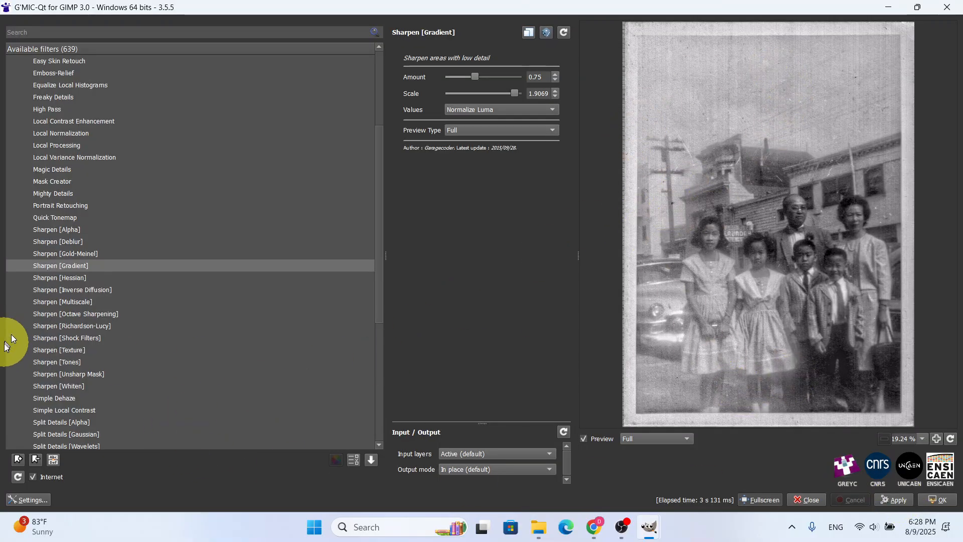
Preview the Sharpen [Hessian], [Inverse Diffusion], [Unsharp Mask], [Texture] and [Gold-Meinel] filters on the family portrait
{"action": "left_click", "coordinate": [73, 278]}
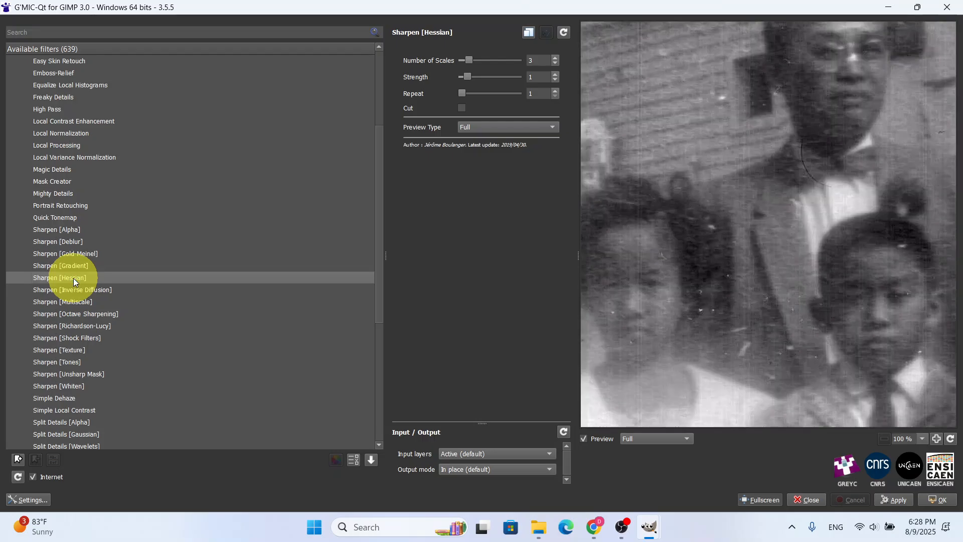
{"action": "left_click", "coordinate": [71, 290]}
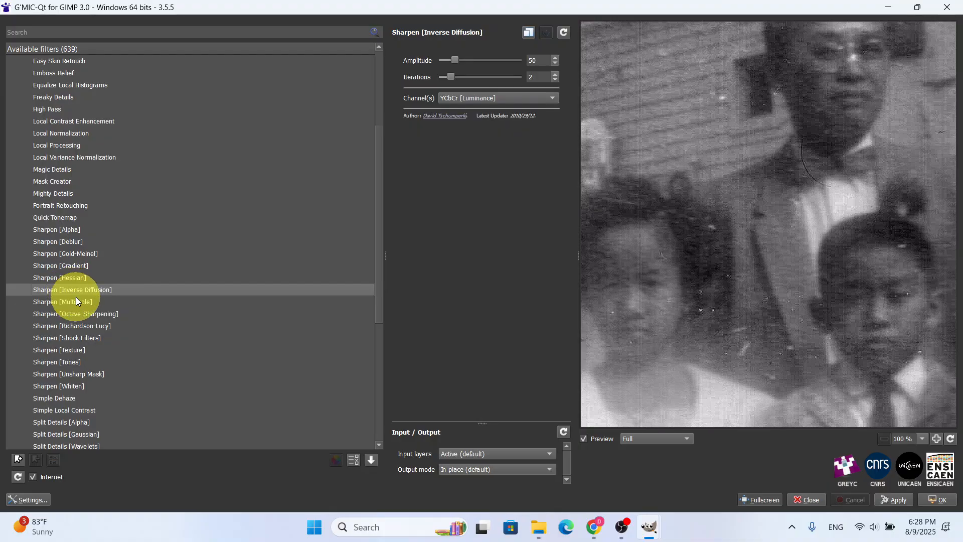
{"action": "left_click", "coordinate": [89, 372]}
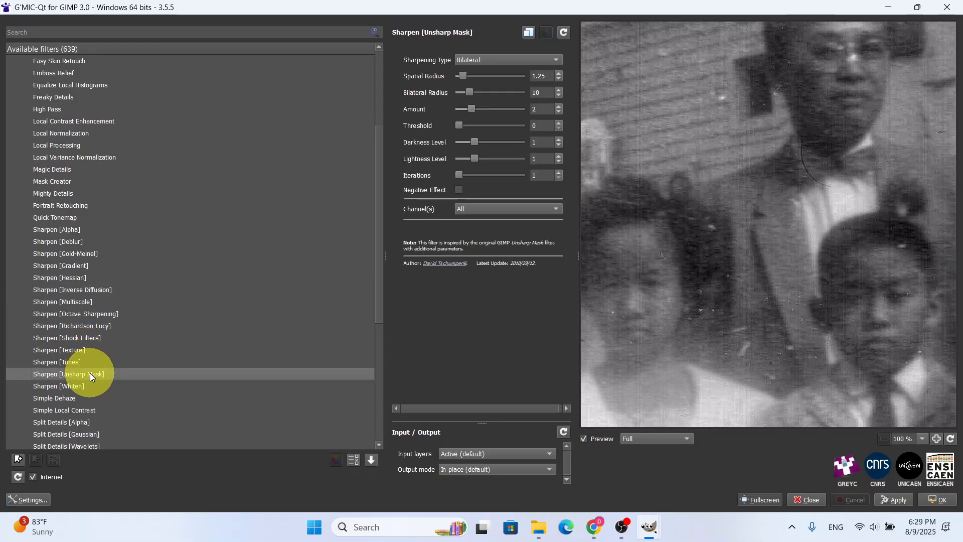
{"action": "left_click", "coordinate": [73, 346]}
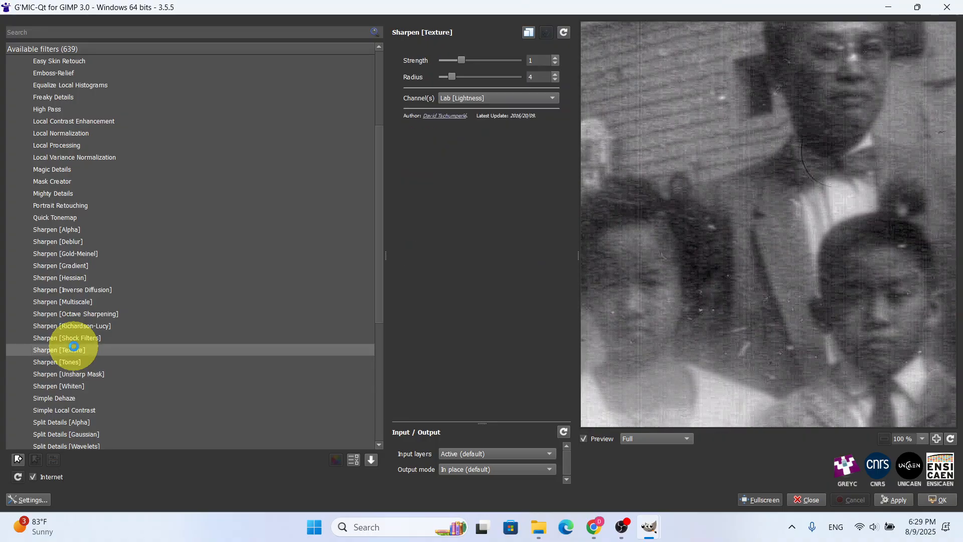
{"action": "left_click", "coordinate": [80, 257]}
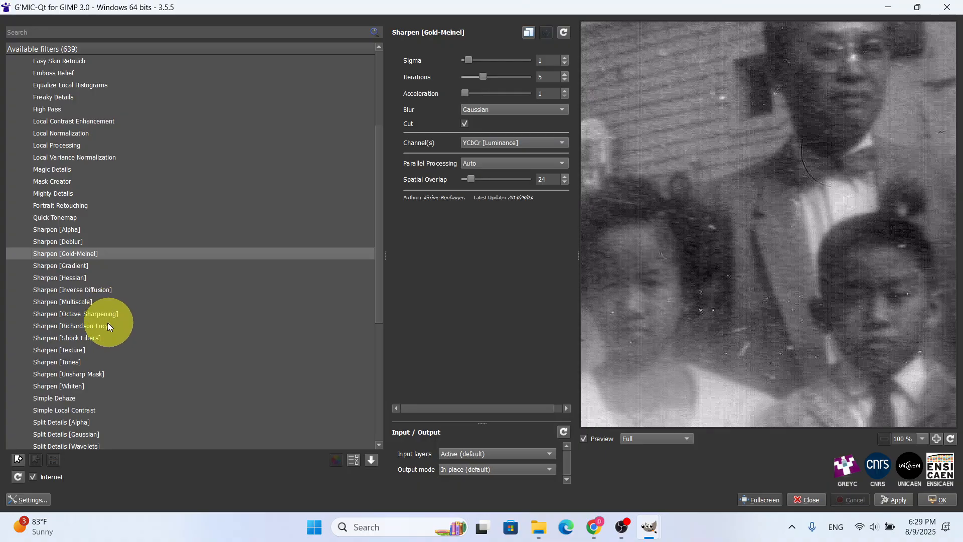
Try Sharpen [Richardson-Lucy] with sigma 1.64 and 20 iterations, and reset its parameters to their defaults
{"action": "left_click", "coordinate": [90, 321]}
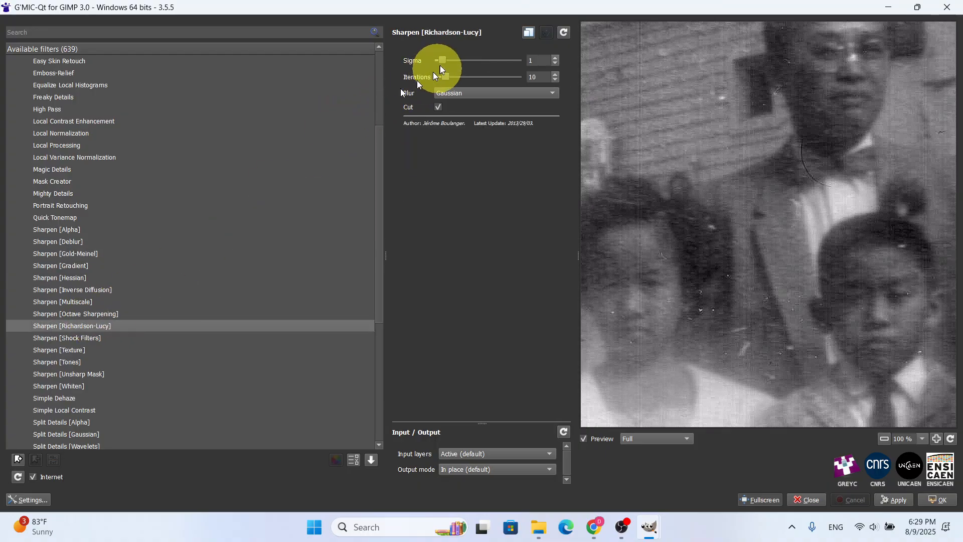
{"action": "left_click", "coordinate": [452, 60]}
{"action": "left_click", "coordinate": [452, 60]}
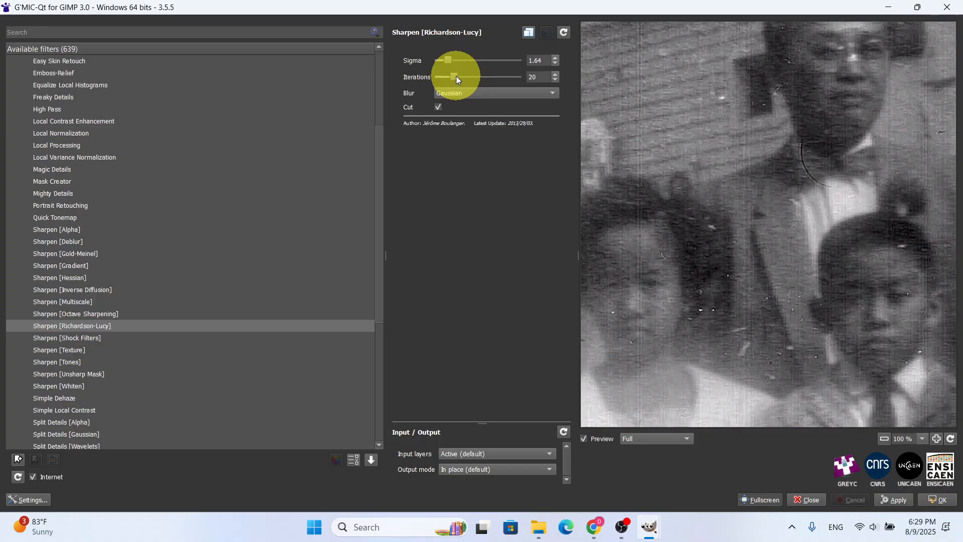
{"action": "left_click", "coordinate": [454, 91]}
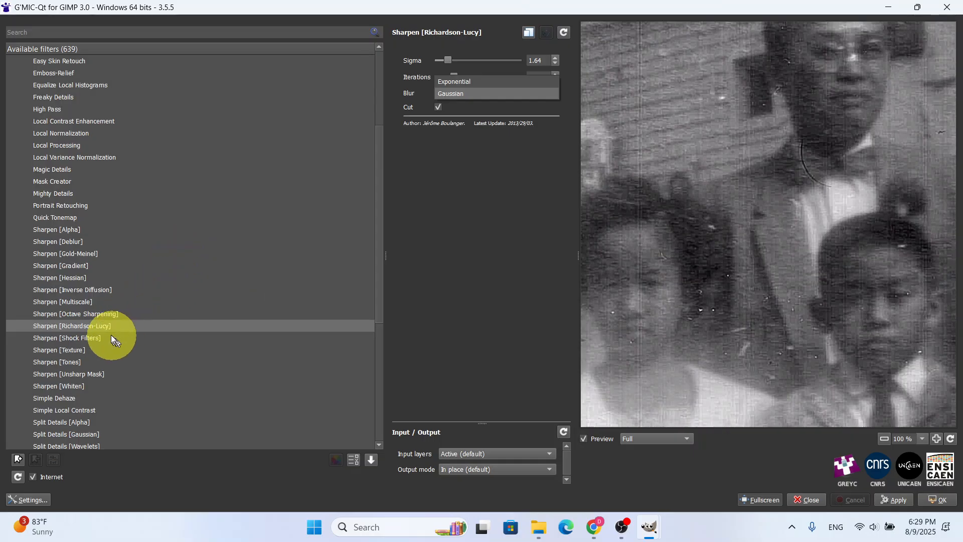
{"action": "left_click", "coordinate": [562, 32]}
{"action": "left_click", "coordinate": [562, 32]}
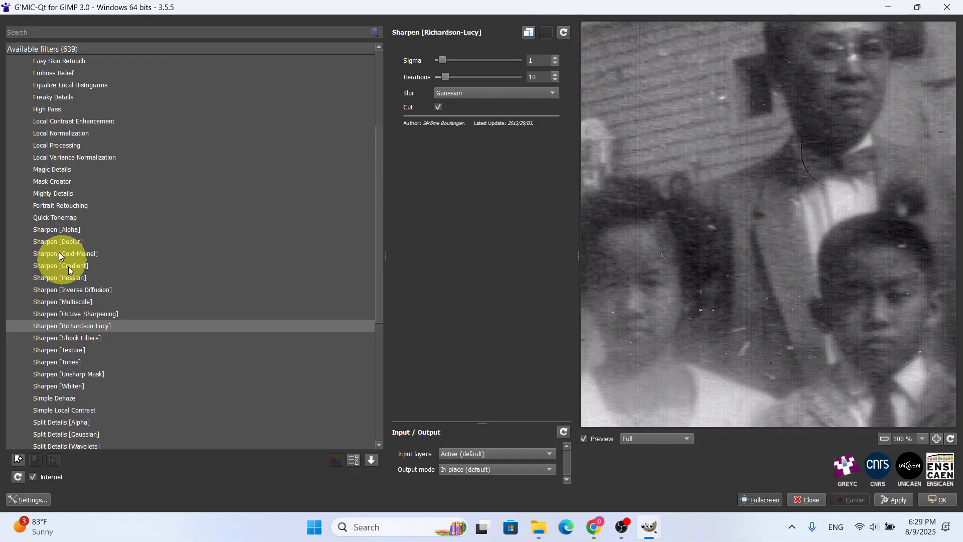
Preview Sharpen [Octave Sharpening], and return to Sharpen [Gradient] to apply it to the portrait and close G'MIC-Qt
{"action": "left_click", "coordinate": [98, 314]}
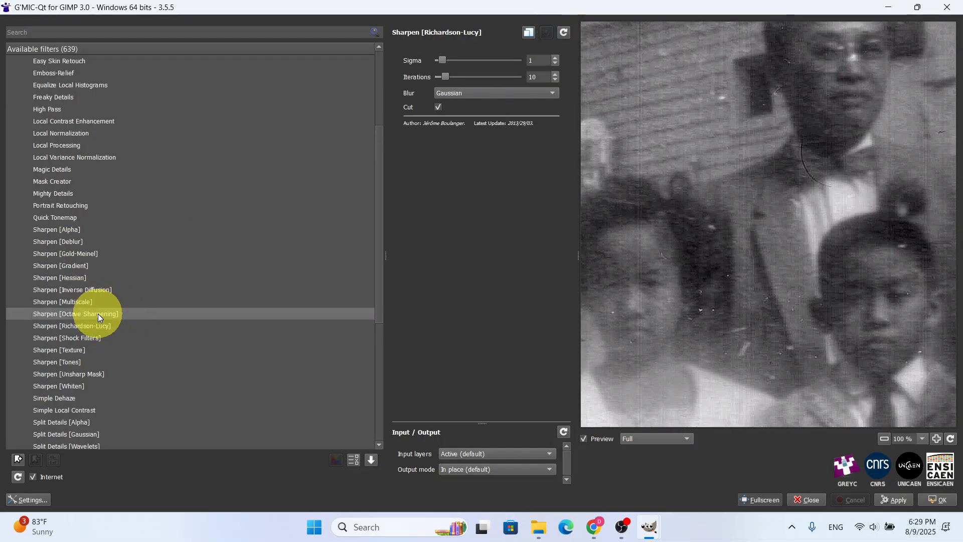
{"action": "left_click", "coordinate": [86, 264]}
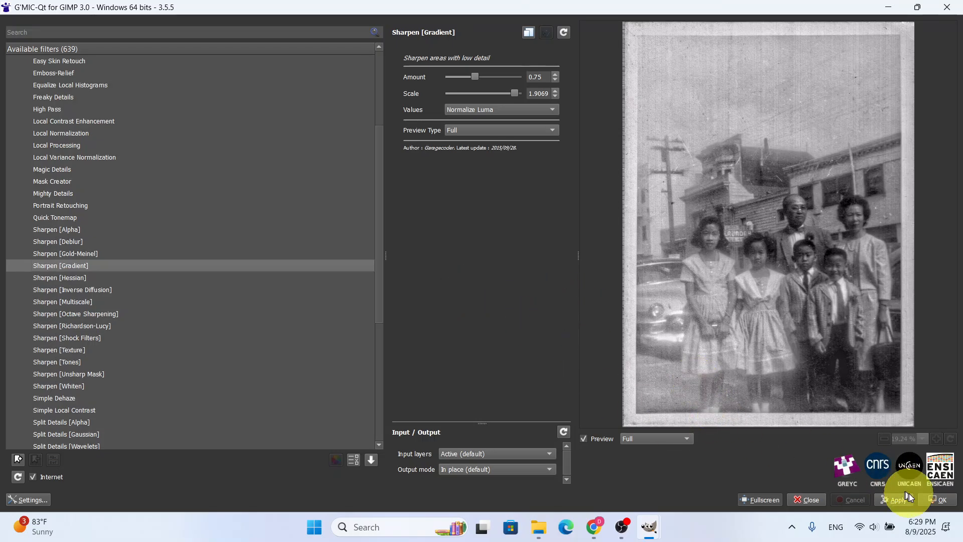
{"action": "left_click", "coordinate": [937, 500]}
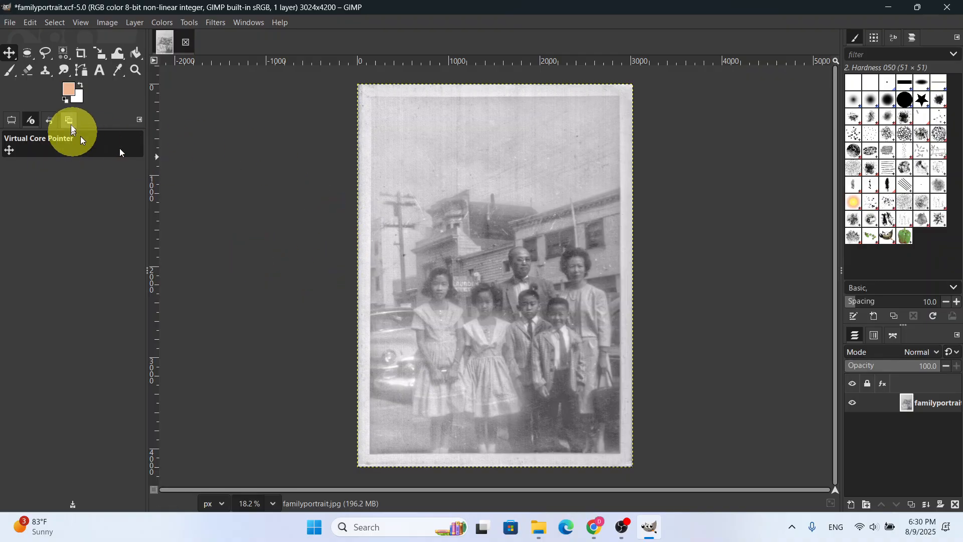
Save the changes to familyportrait.xcf and export the portrait as familyportrait sharpen.jpg in the GIMP GMIC Tutorial folder, keeping the JPEG options
{"action": "left_click", "coordinate": [8, 25]}
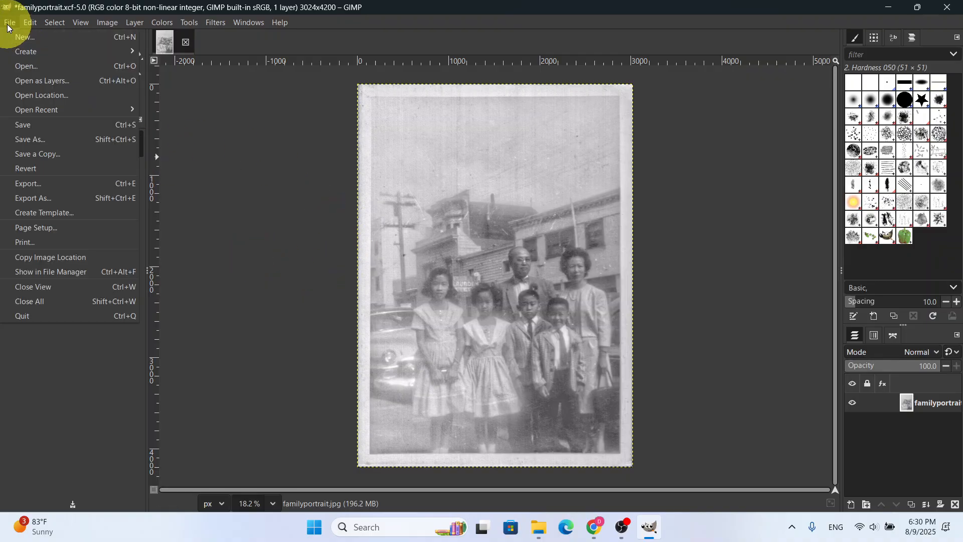
{"action": "left_click", "coordinate": [30, 125]}
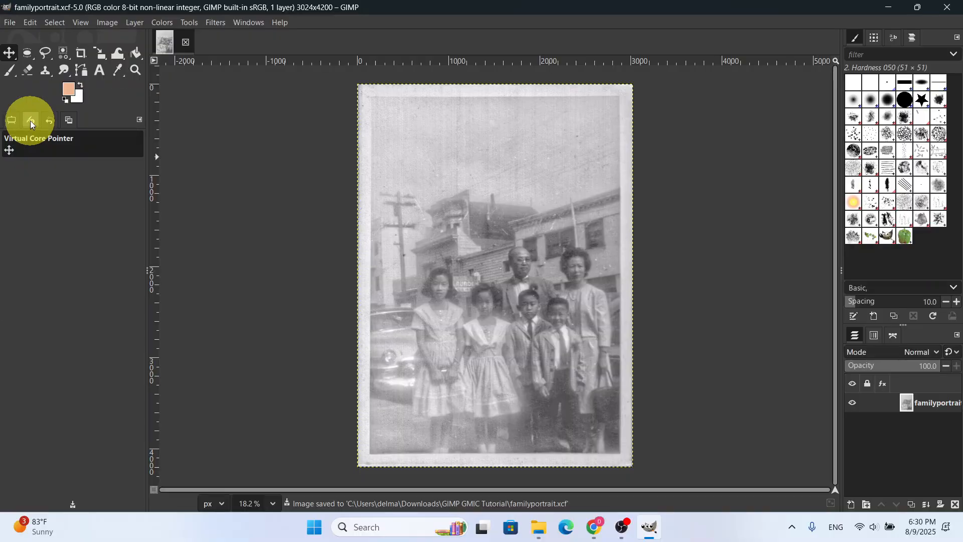
{"action": "left_click", "coordinate": [8, 23]}
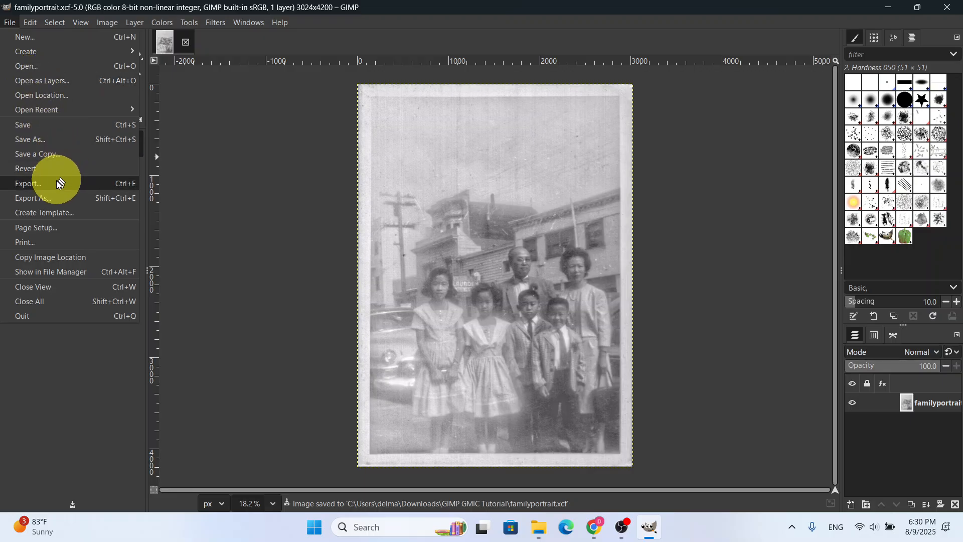
{"action": "left_click", "coordinate": [50, 194]}
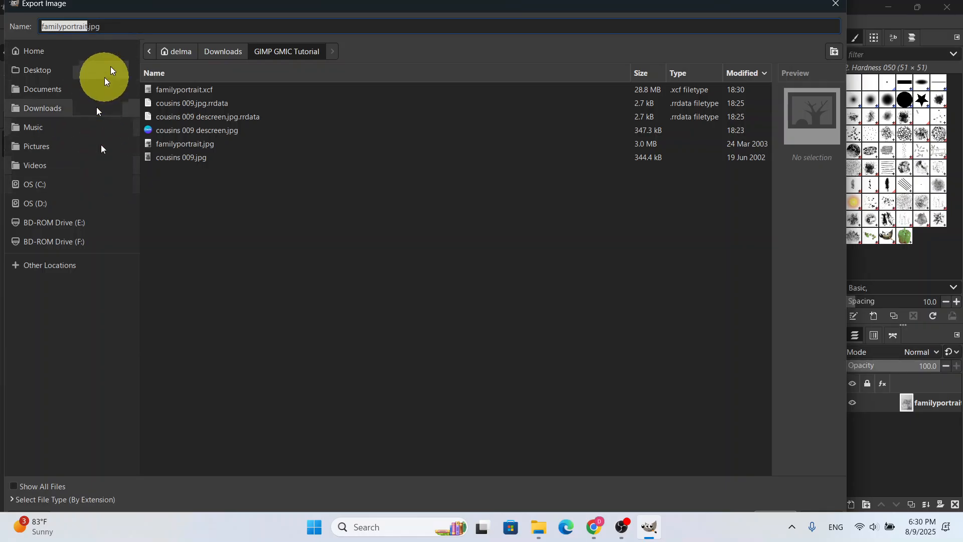
{"action": "left_click", "coordinate": [86, 26]}
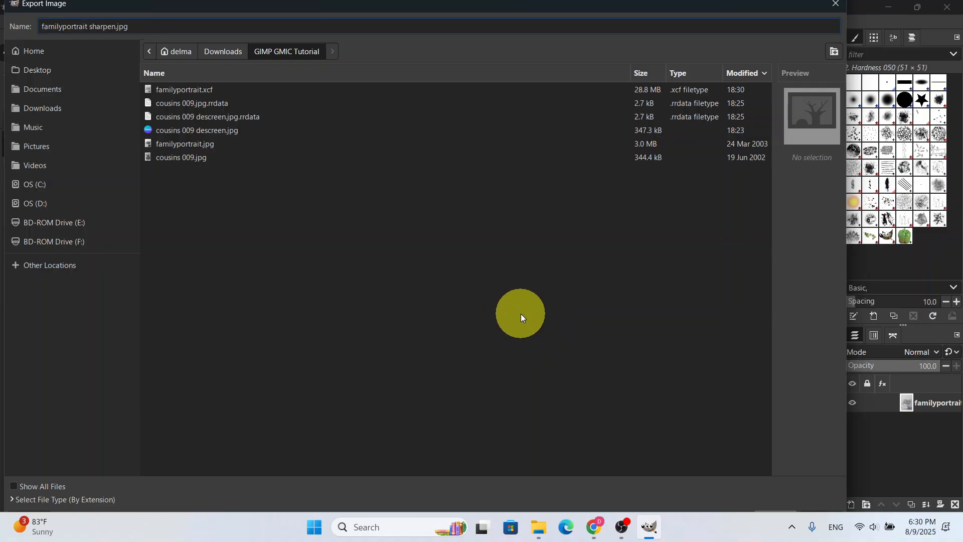
{"action": "key", "text": "Return"}
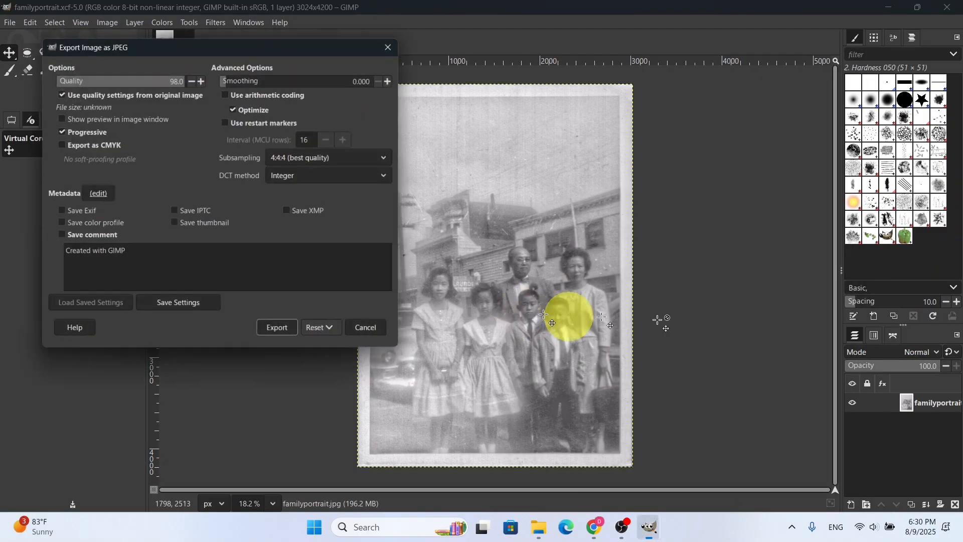
{"action": "left_click", "coordinate": [291, 334]}
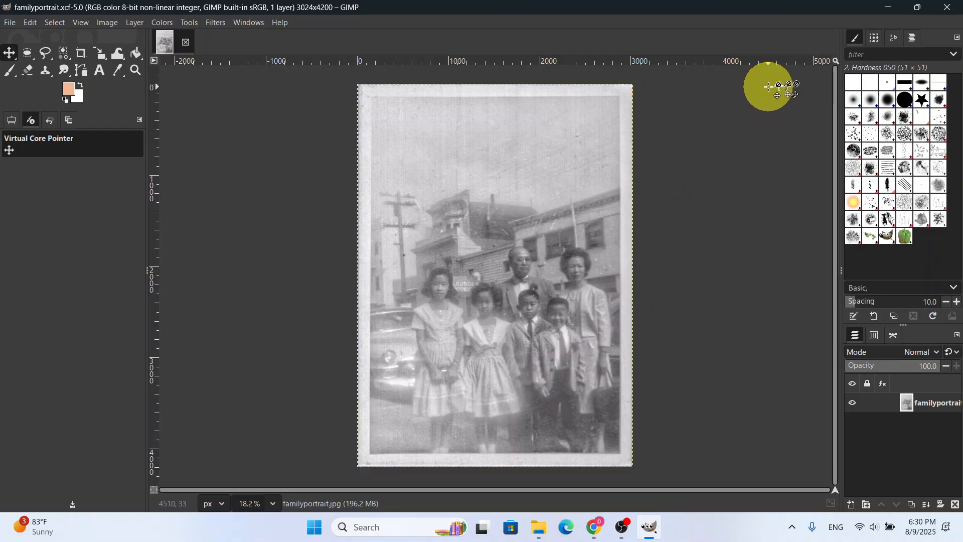
Close GIMP and switch to the PhotoGrid image enhancer page in Chrome
{"action": "left_click", "coordinate": [942, 7]}
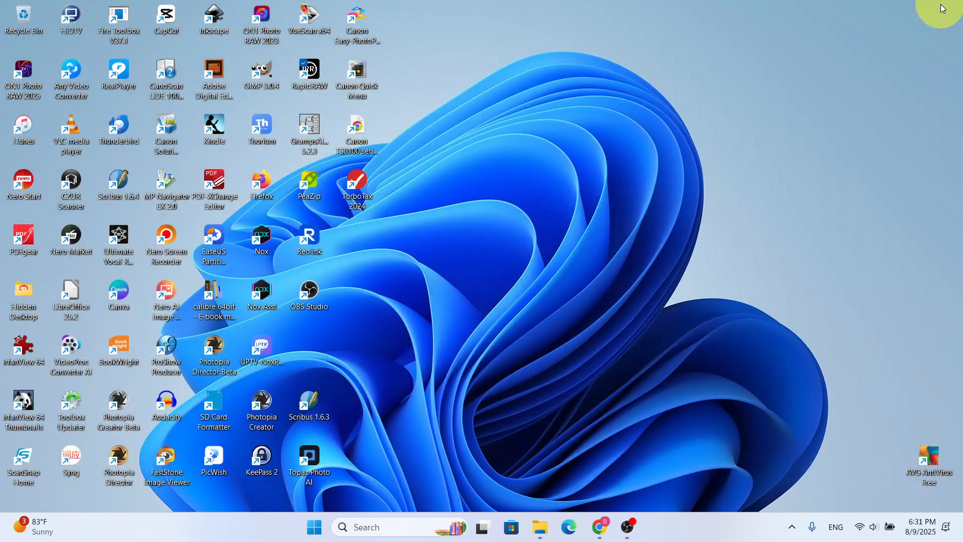
{"action": "left_click", "coordinate": [607, 527]}
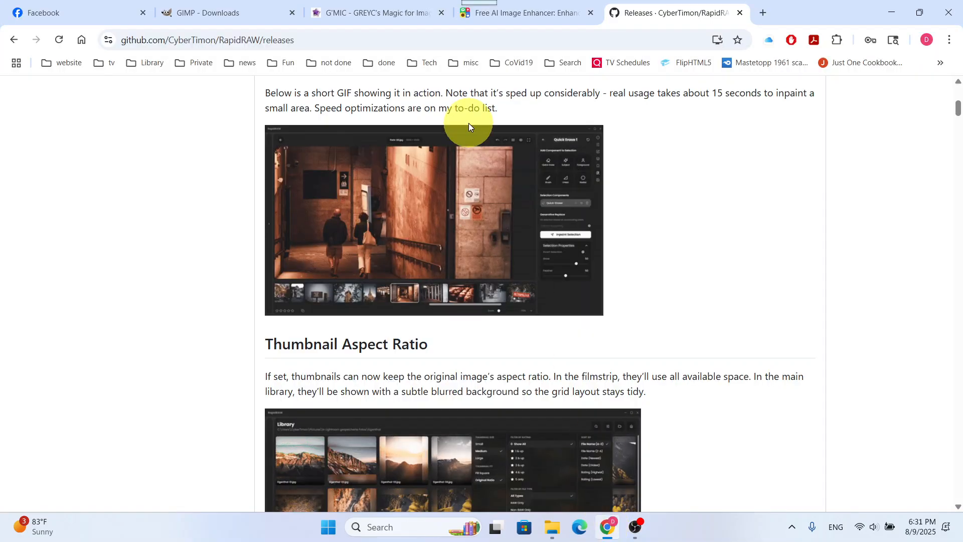
{"action": "left_click", "coordinate": [510, 11]}
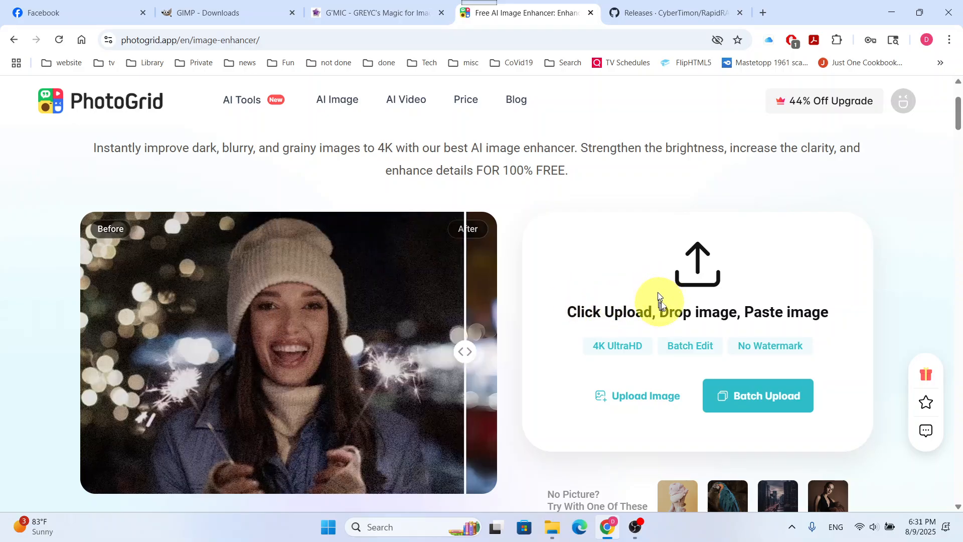
Upload familyportrait sharpen.jpg from the GIMP GMIC Tutorial folder in Downloads to the image enhancer
{"action": "left_click", "coordinate": [619, 399]}
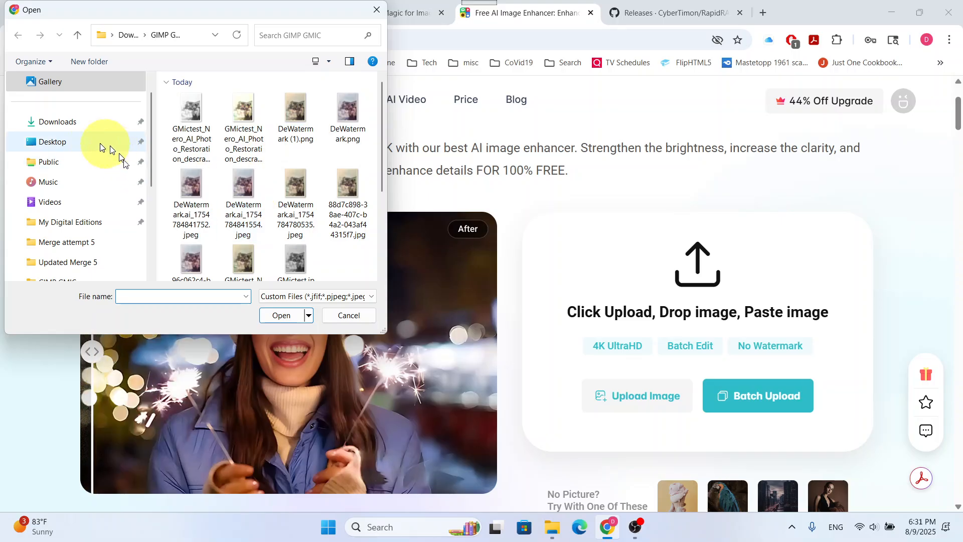
{"action": "left_click", "coordinate": [91, 122]}
{"action": "left_click", "coordinate": [207, 124]}
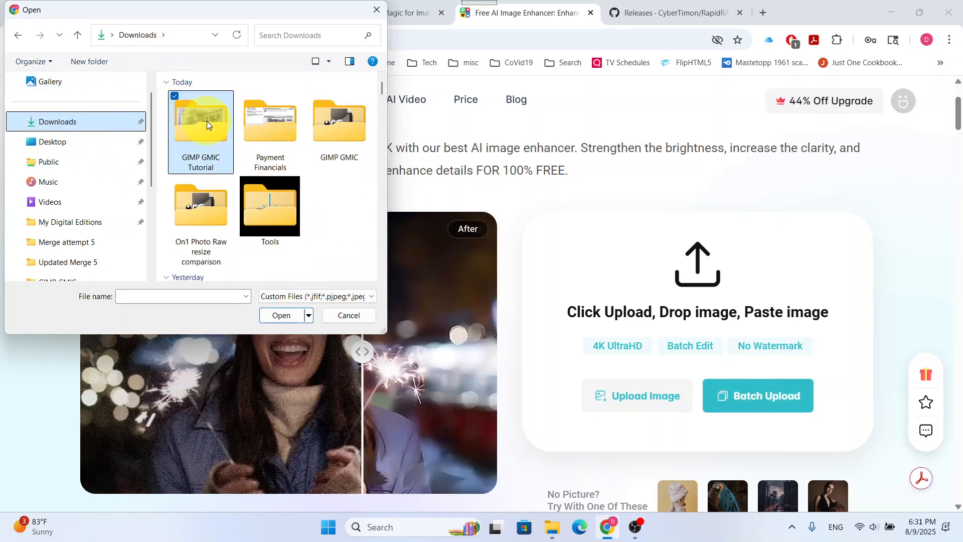
{"action": "double_click", "coordinate": [206, 124]}
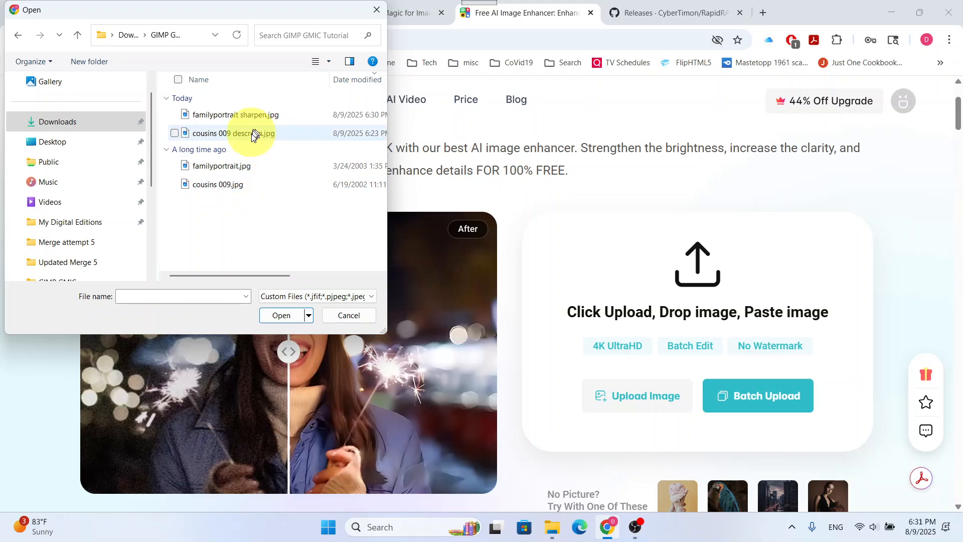
{"action": "left_click", "coordinate": [245, 116]}
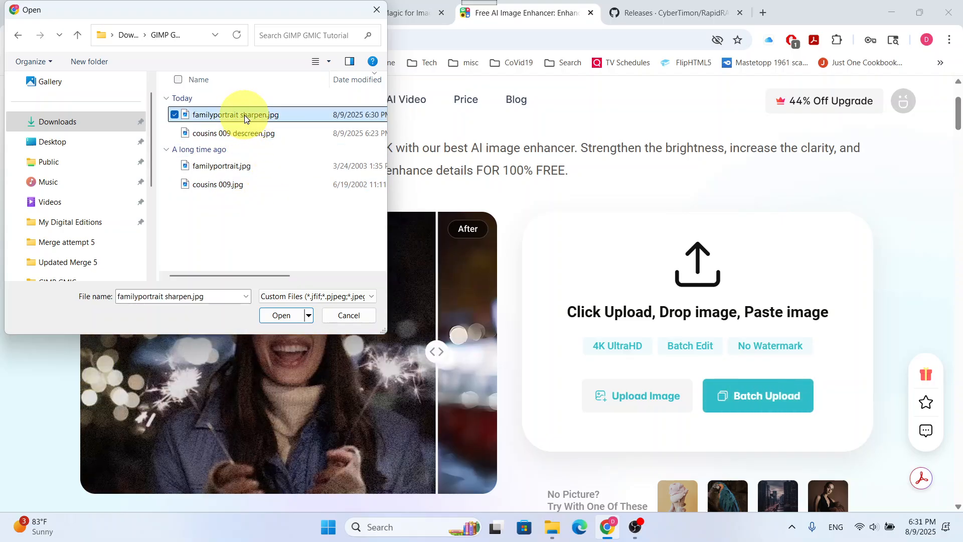
{"action": "left_click", "coordinate": [283, 315]}
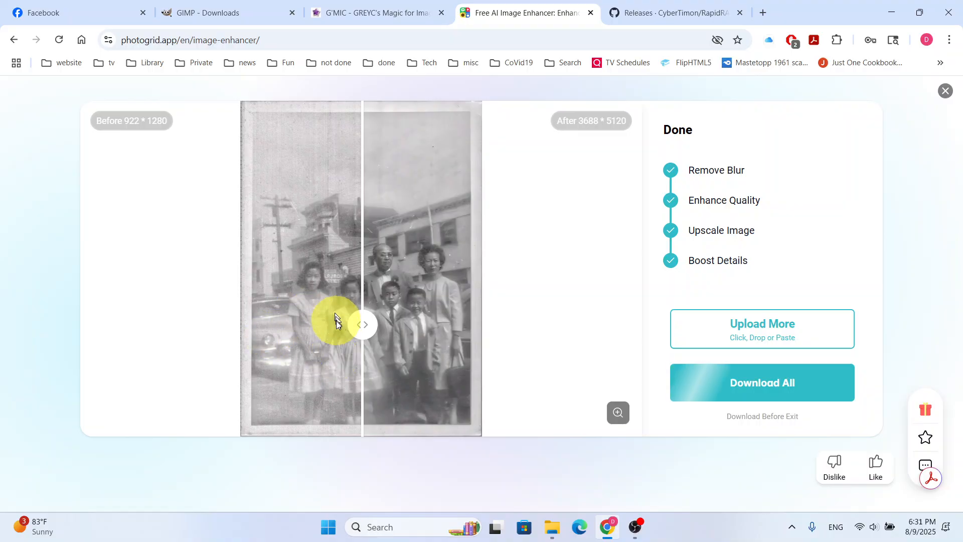
Compare the portrait before and after, and save its HD download as familyportrait sharpen_PhotoGrid.png in the GIMP GMIC Tutorial folder
{"action": "left_click_drag", "start_coordinate": [360, 324], "coordinate": [640, 351]}
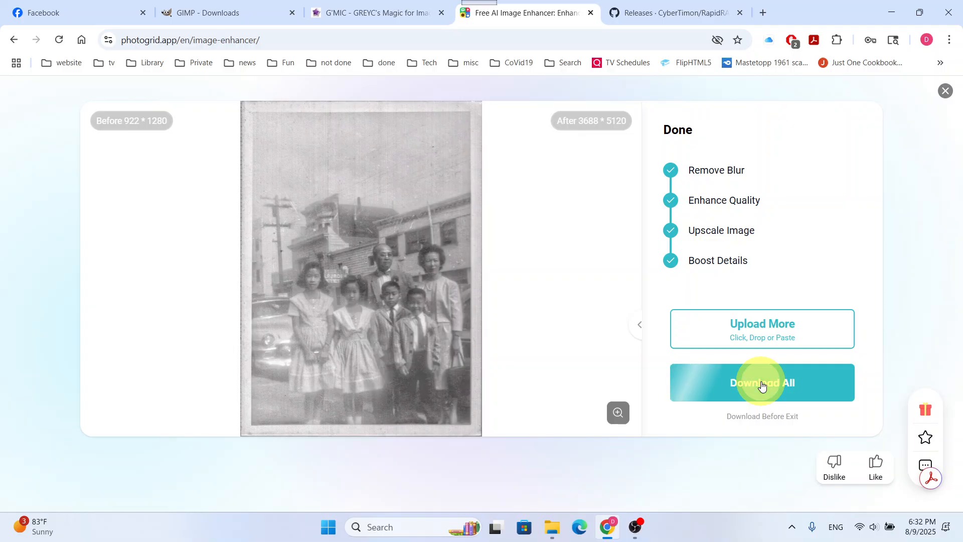
{"action": "left_click", "coordinate": [761, 384]}
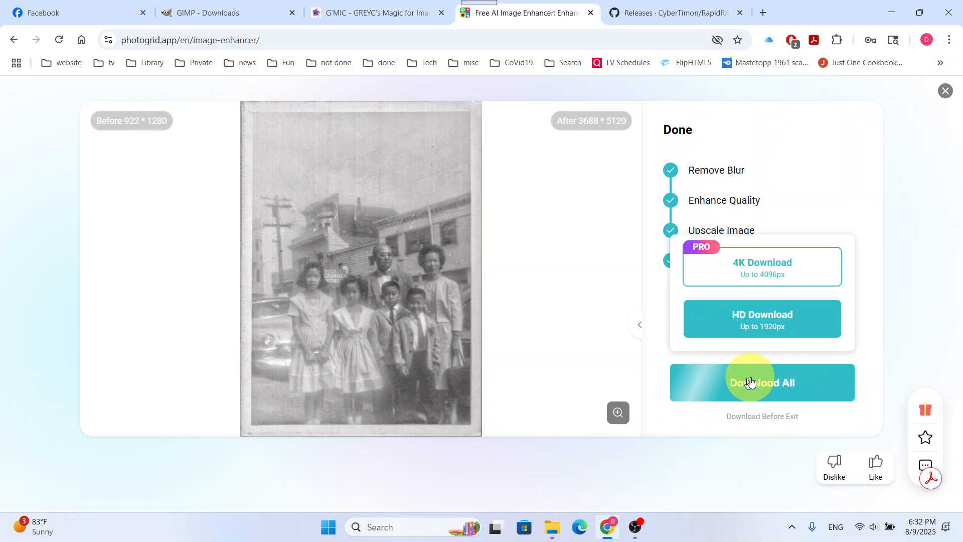
{"action": "left_click", "coordinate": [750, 320]}
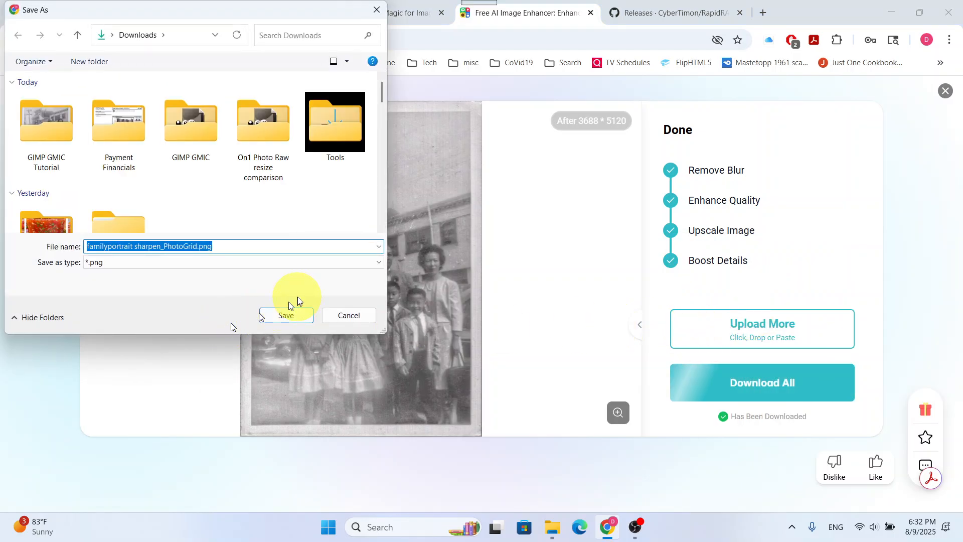
{"action": "left_click", "coordinate": [49, 124]}
{"action": "double_click", "coordinate": [50, 121]}
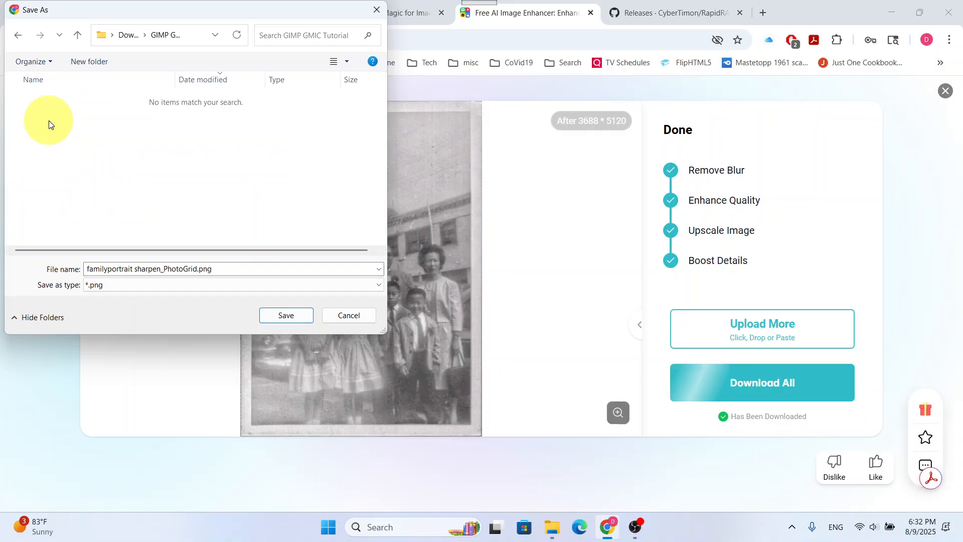
{"action": "left_click", "coordinate": [282, 315]}
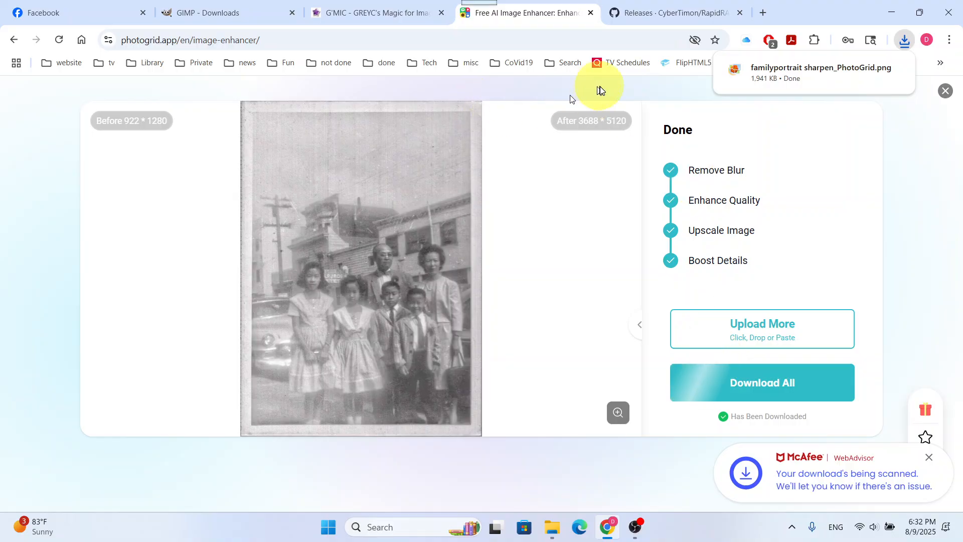
Close the family portrait result and upload cousins 009 descreen.jpg to the image enhancer
{"action": "left_click", "coordinate": [952, 97]}
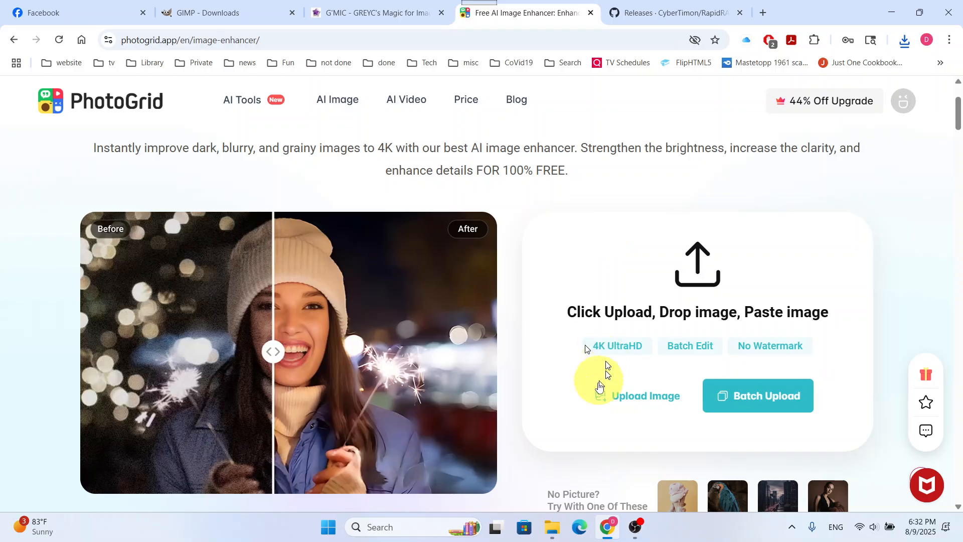
{"action": "left_click", "coordinate": [645, 397]}
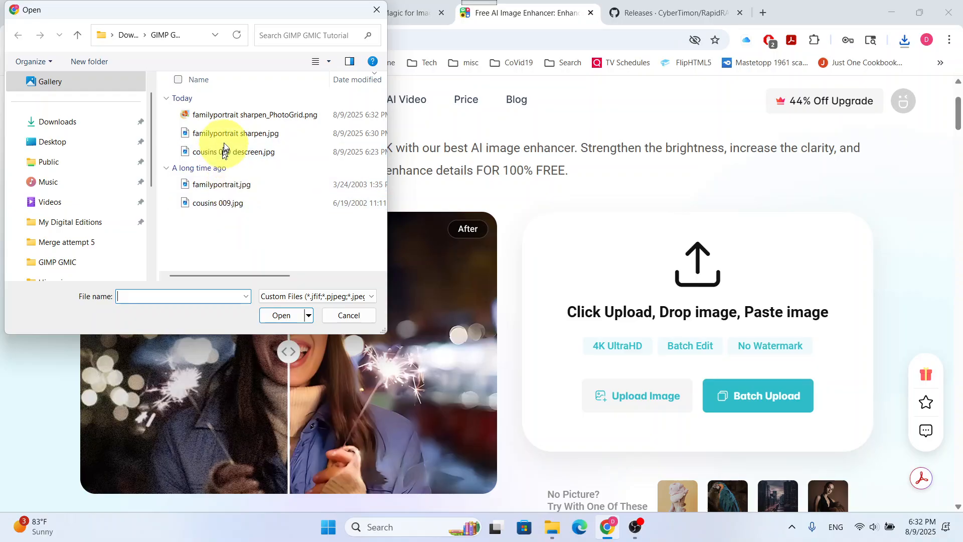
{"action": "double_click", "coordinate": [229, 153]}
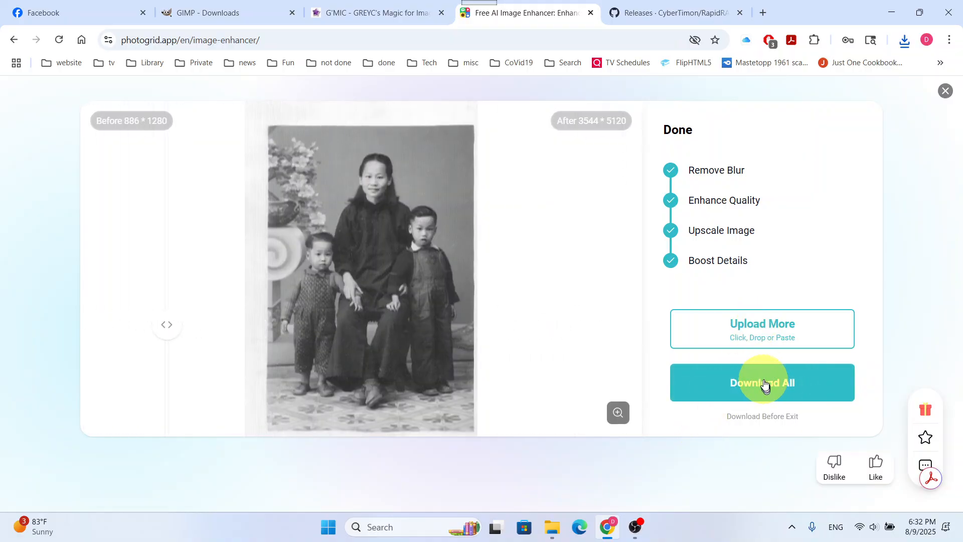
Try to download the enhanced cousins photo in HD, dismissing the Pro offer and the file dialog
{"action": "mouse_move", "coordinate": [763, 383]}
{"action": "left_click", "coordinate": [761, 325]}
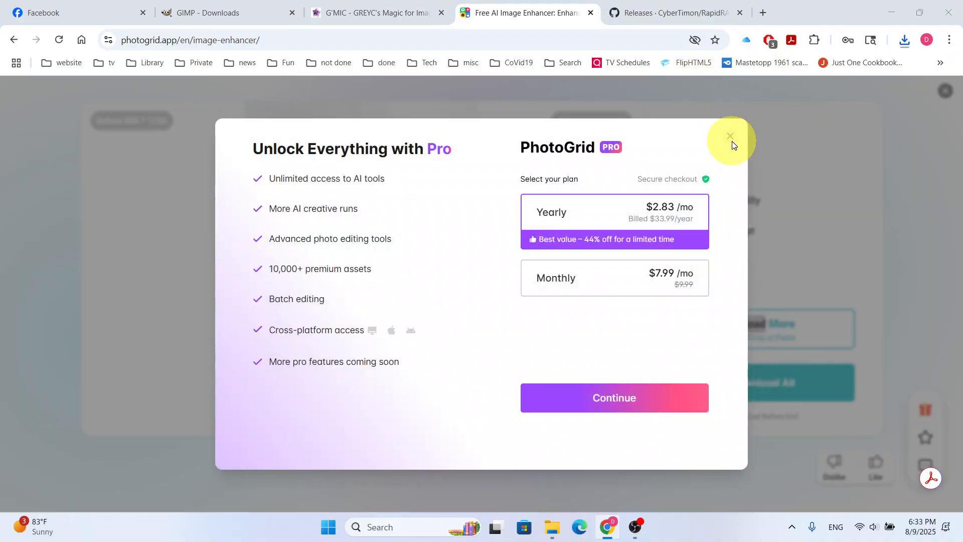
{"action": "left_click", "coordinate": [730, 138]}
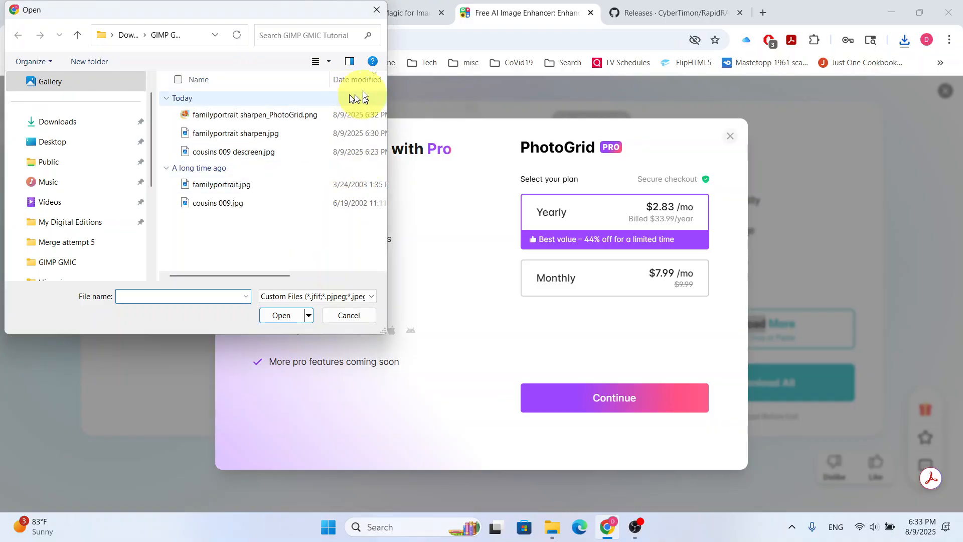
{"action": "left_click", "coordinate": [376, 9]}
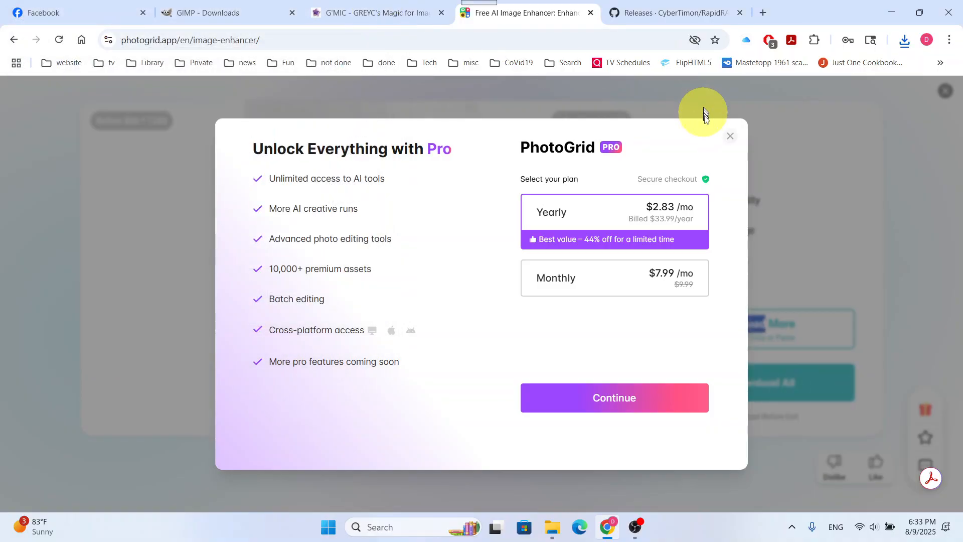
{"action": "left_click", "coordinate": [728, 138]}
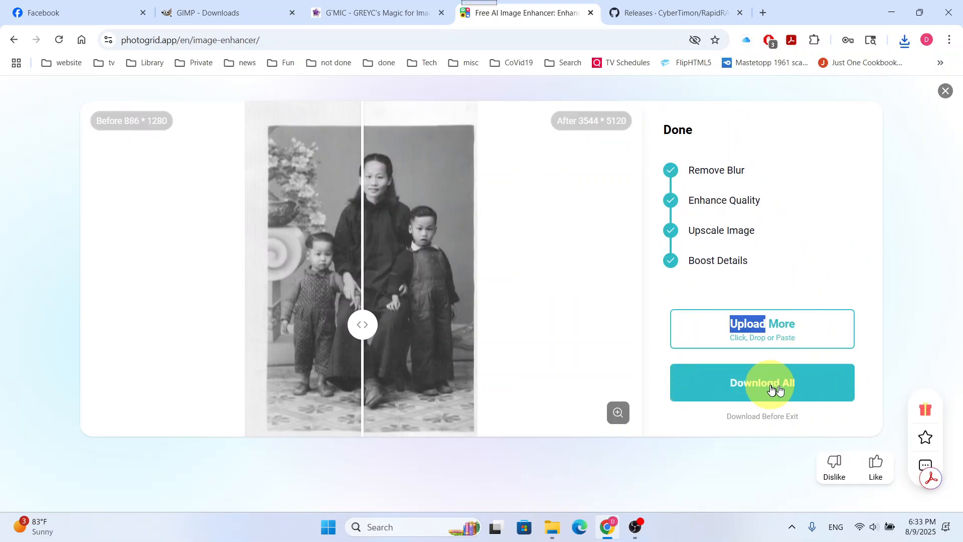
{"action": "left_click", "coordinate": [765, 389]}
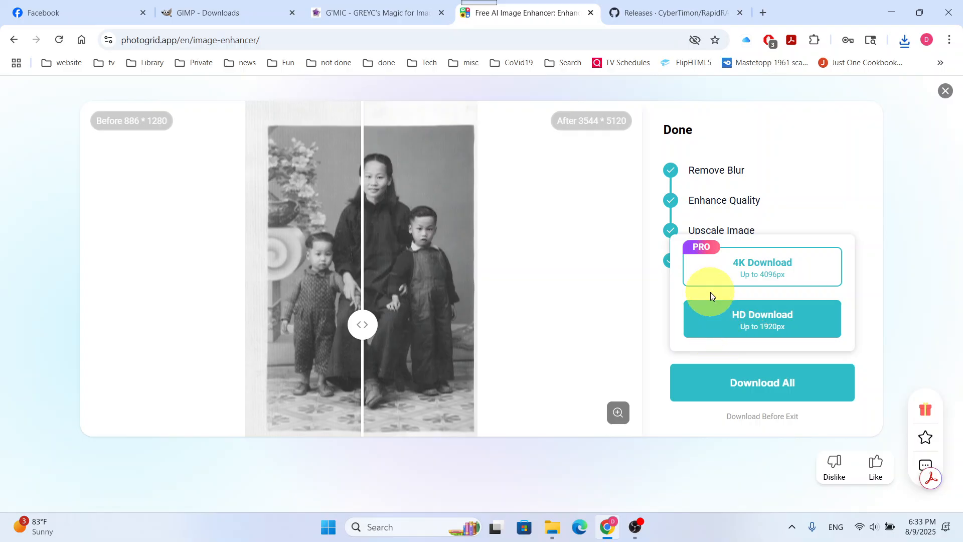
{"action": "left_click", "coordinate": [716, 321]}
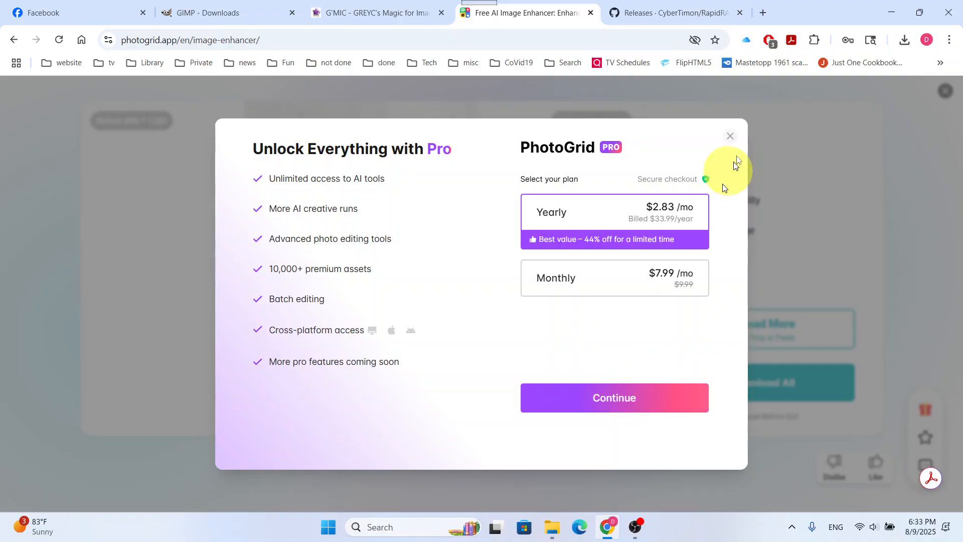
{"action": "left_click", "coordinate": [730, 136]}
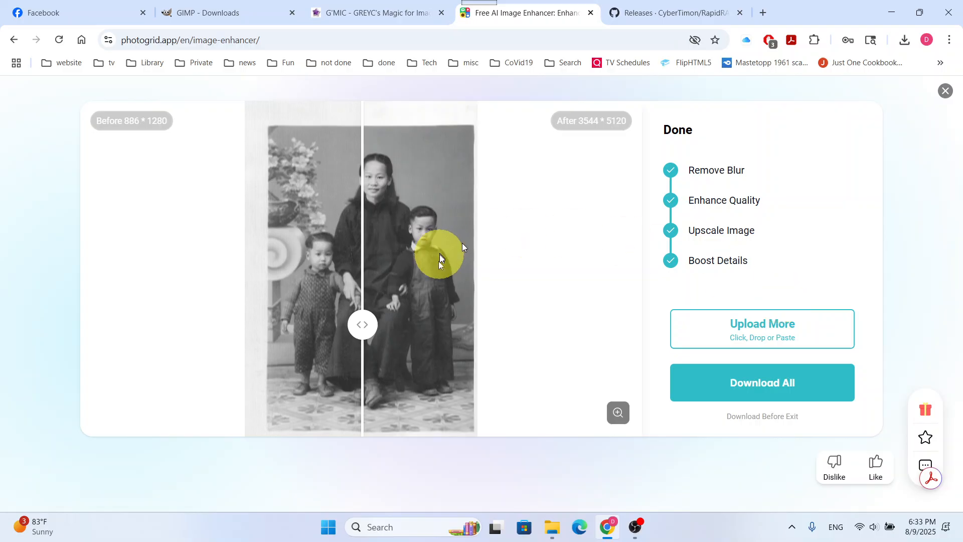
Compare the cousins photo before and after enhancement, and retry its HD download, dismissing the Pro offer
{"action": "left_click_drag", "start_coordinate": [373, 311], "coordinate": [320, 318]}
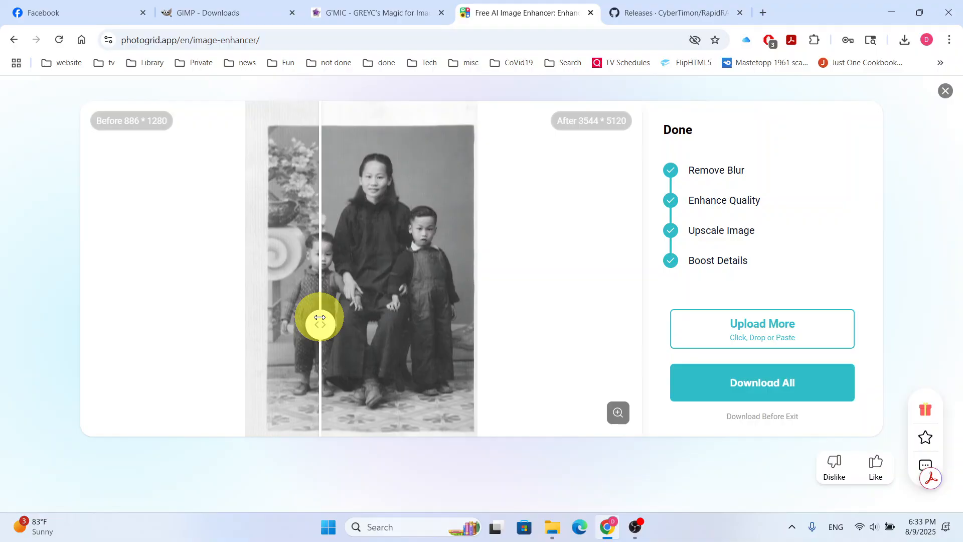
{"action": "left_click_drag", "start_coordinate": [320, 318], "coordinate": [284, 323]}
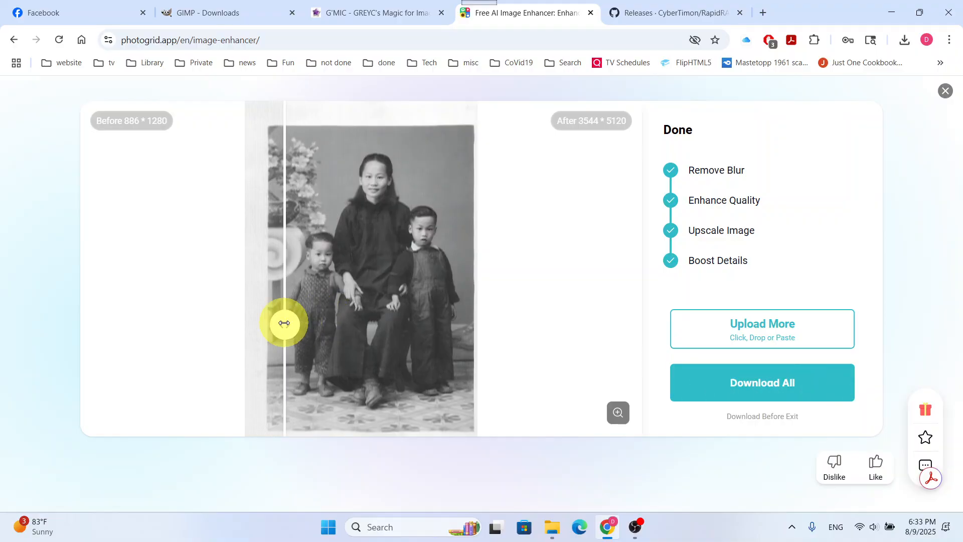
{"action": "left_click", "coordinate": [781, 398]}
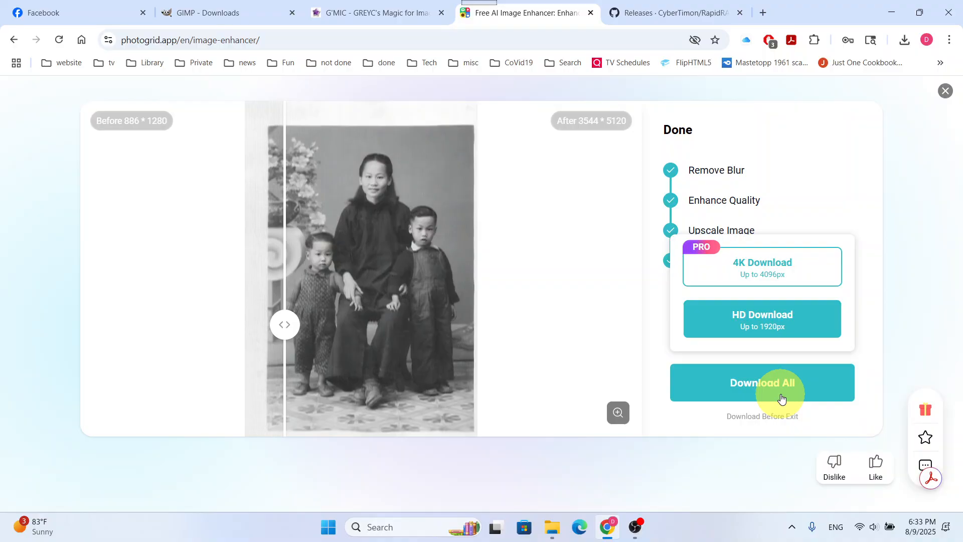
{"action": "left_click", "coordinate": [823, 319]}
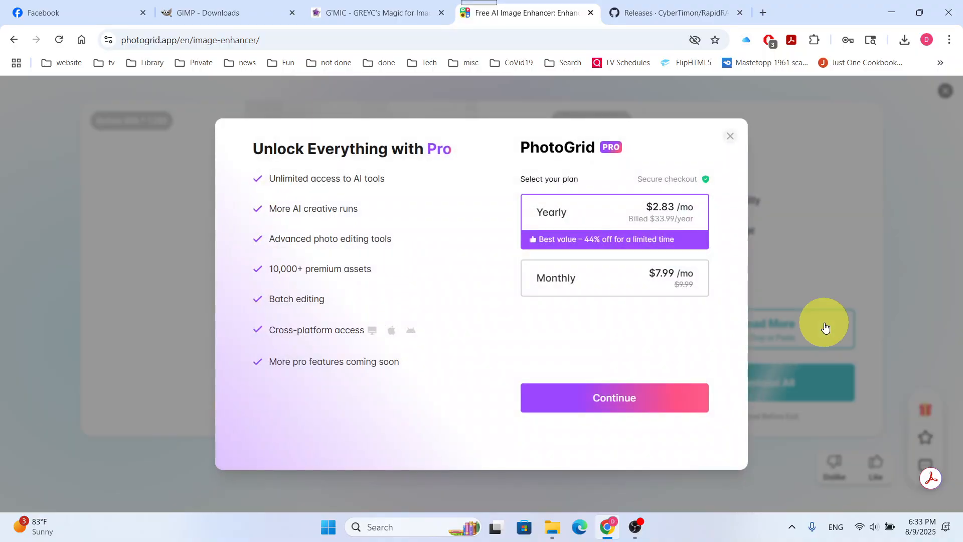
{"action": "left_click", "coordinate": [730, 136]}
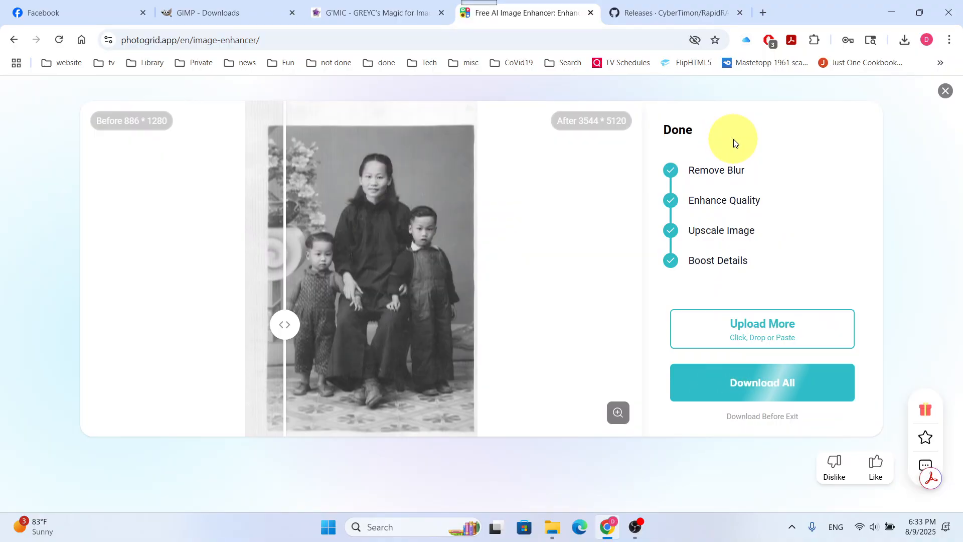
Try the HD download once more with the file name saved, cancel the dialogs and close the cousins photo result
{"action": "left_click", "coordinate": [782, 386]}
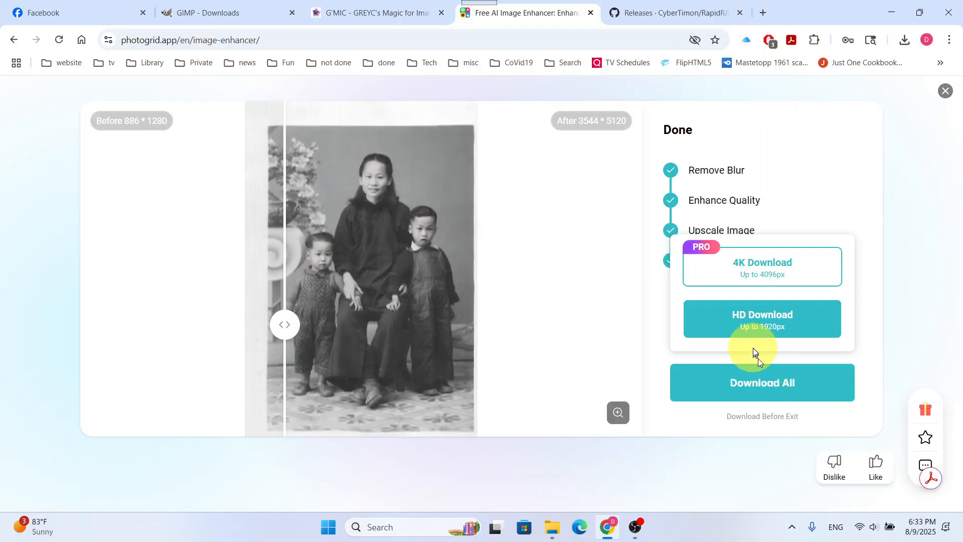
{"action": "left_click", "coordinate": [753, 327]}
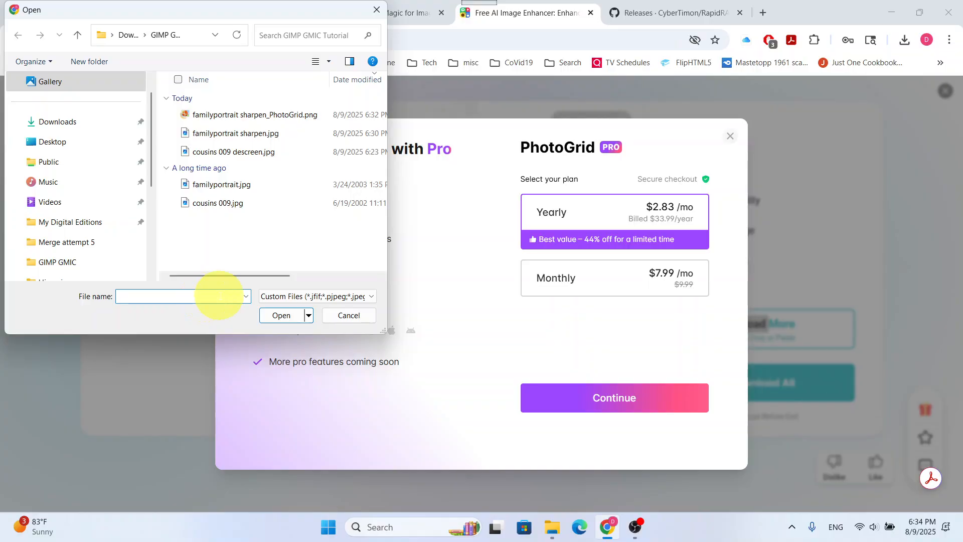
{"action": "type", "text": "aved"}
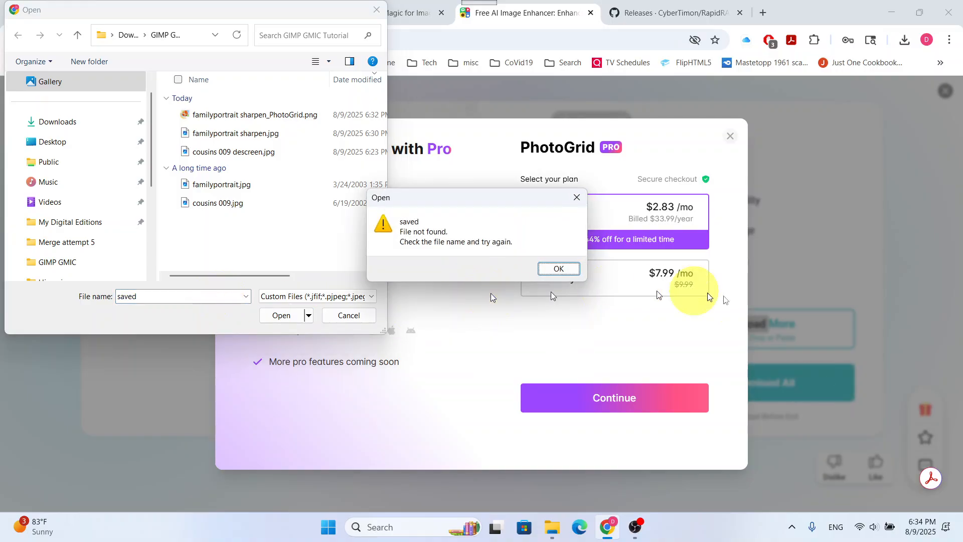
{"action": "left_click", "coordinate": [558, 268]}
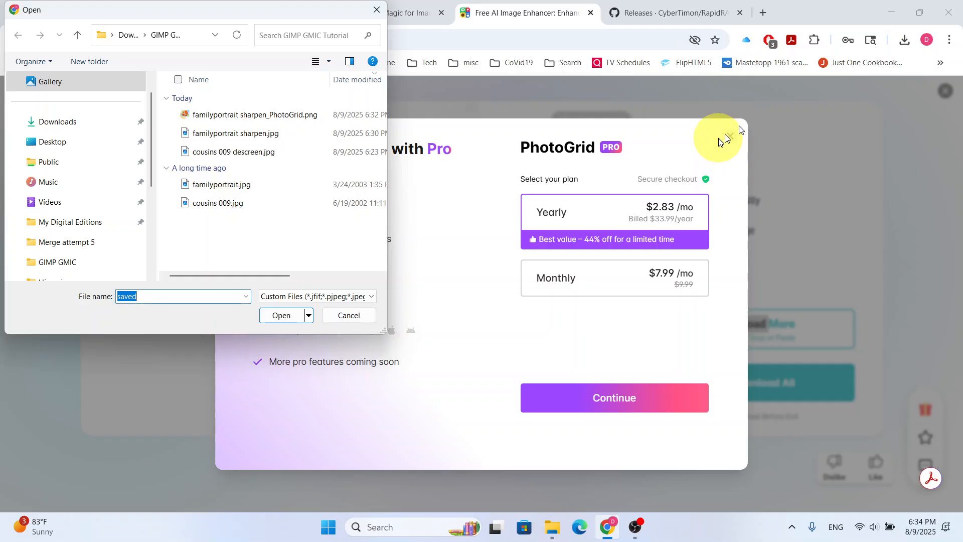
{"action": "left_click", "coordinate": [357, 315]}
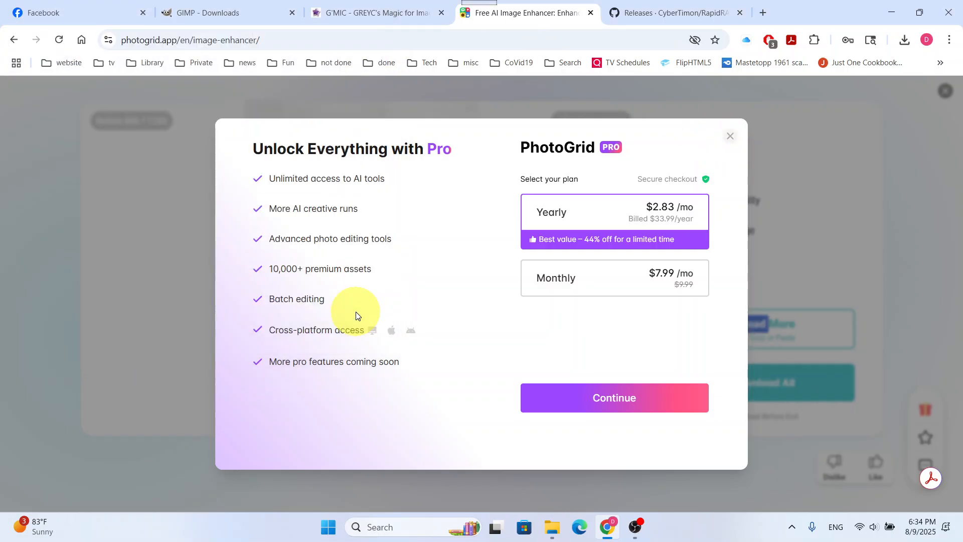
{"action": "left_click", "coordinate": [731, 136]}
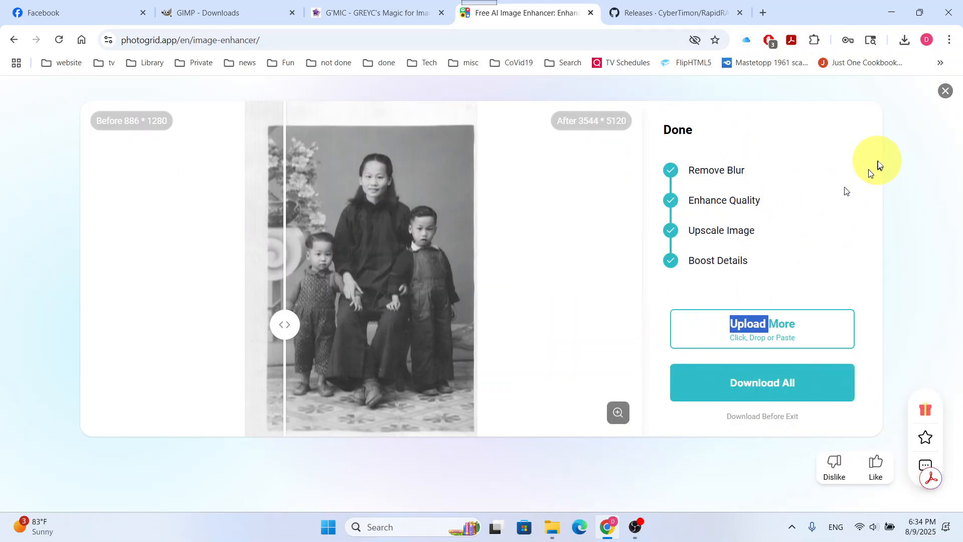
{"action": "left_click", "coordinate": [945, 92]}
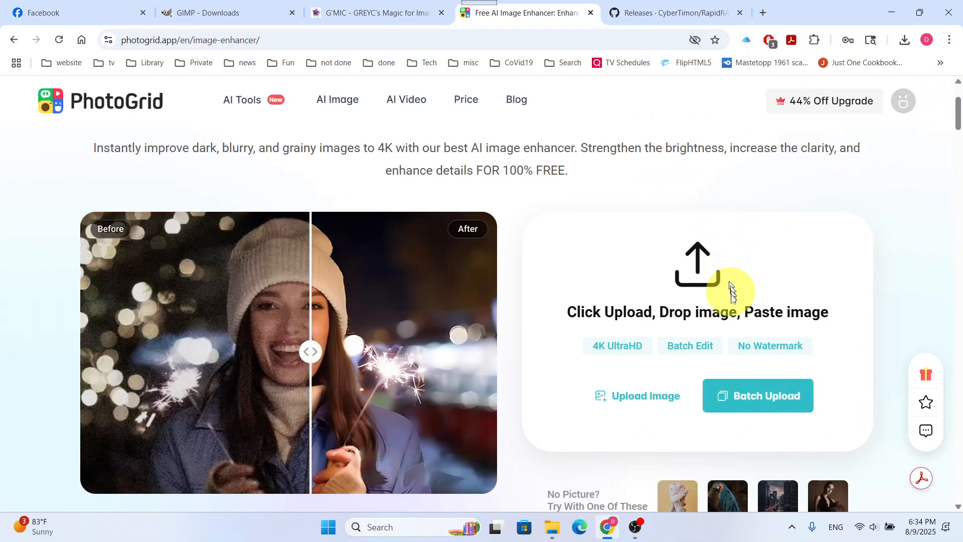
Look through the image enhancer page's upload area, related tools and free 4K watermark-free claims
{"action": "scroll", "coordinate": [771, 307], "scroll_direction": "down", "scroll_amount": 2}
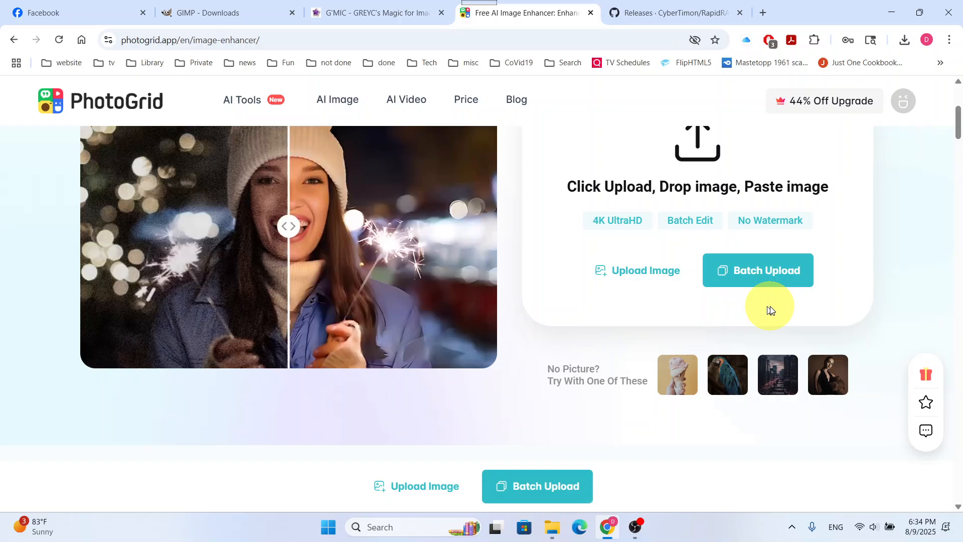
{"action": "scroll", "coordinate": [771, 310], "scroll_direction": "down", "scroll_amount": 5}
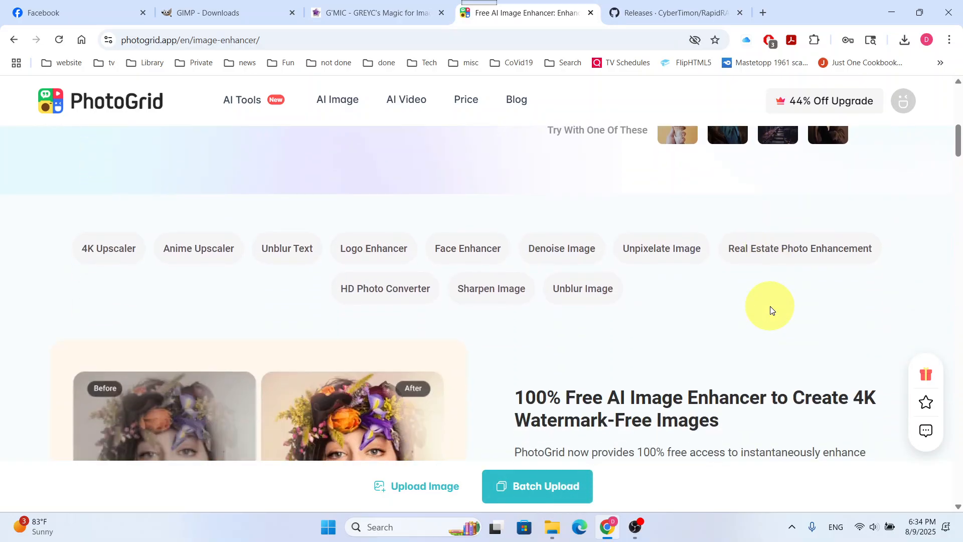
{"action": "scroll", "coordinate": [770, 310], "scroll_direction": "down", "scroll_amount": 2}
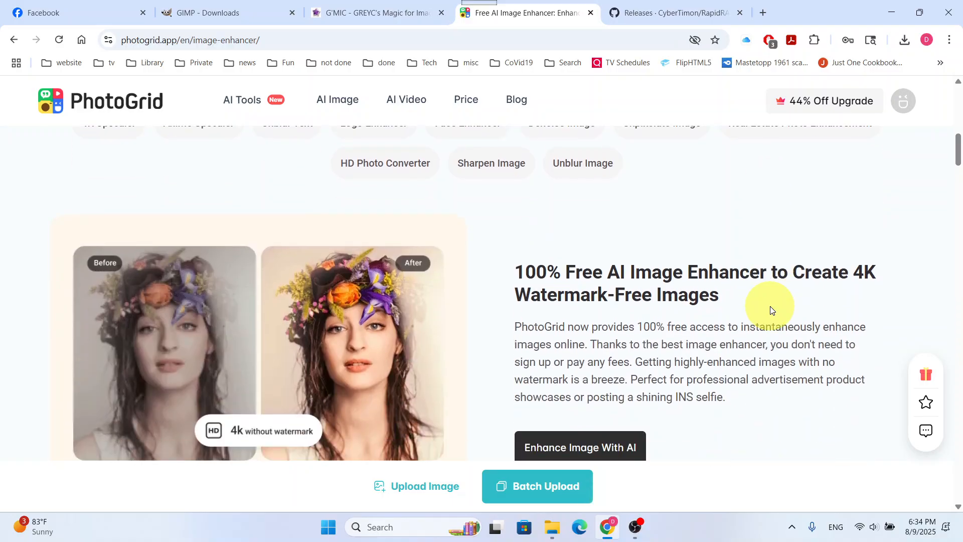
{"action": "scroll", "coordinate": [771, 309], "scroll_direction": "up", "scroll_amount": 5}
{"action": "scroll", "coordinate": [771, 309], "scroll_direction": "up", "scroll_amount": 5}
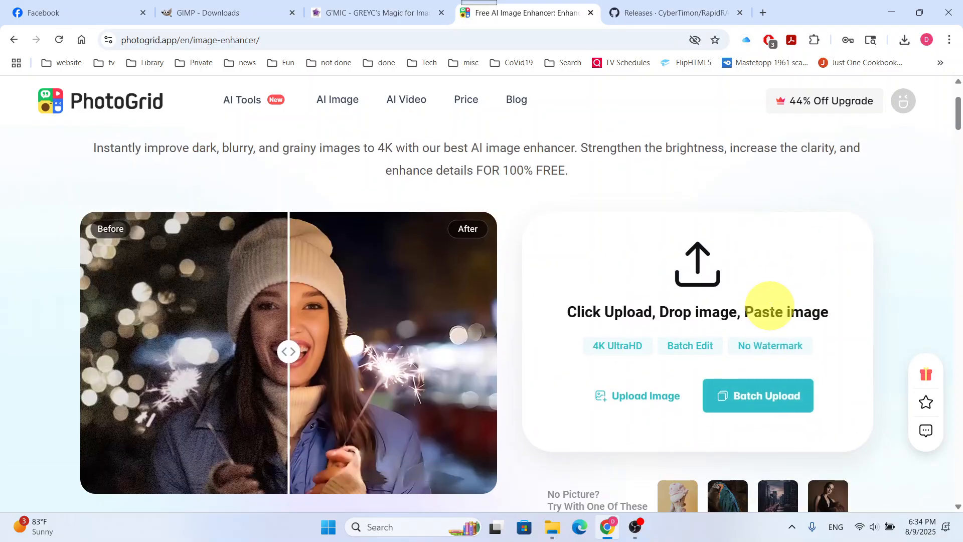
{"action": "scroll", "coordinate": [771, 309], "scroll_direction": "up", "scroll_amount": 2}
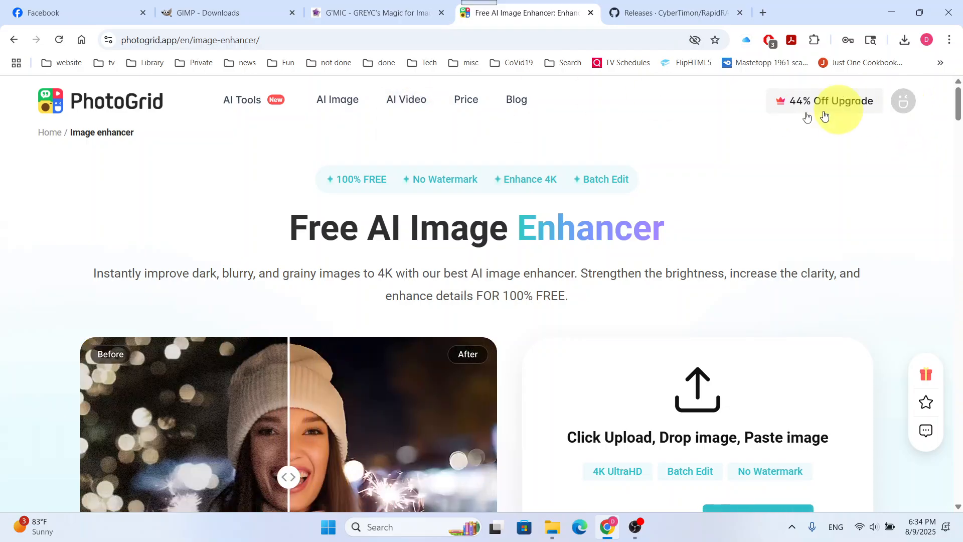
{"action": "scroll", "coordinate": [553, 398], "scroll_direction": "down", "scroll_amount": 5}
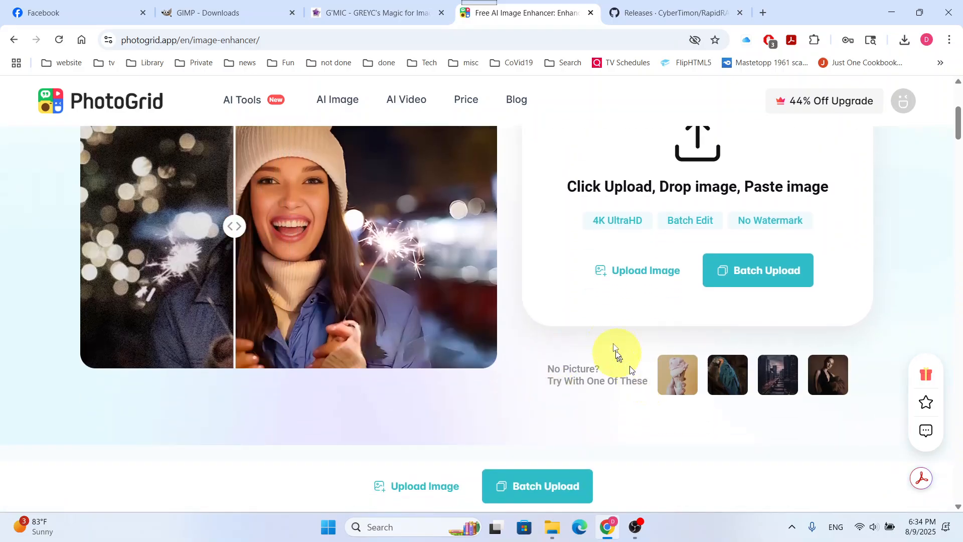
Upload familyportrait sharpen.jpg to the image enhancer and exit without downloading the image
{"action": "left_click", "coordinate": [619, 273]}
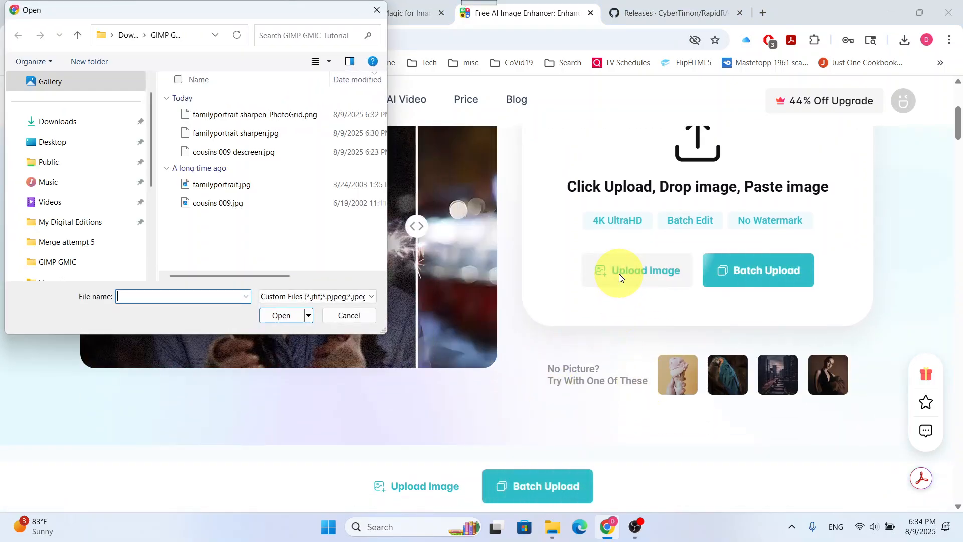
{"action": "double_click", "coordinate": [246, 134]}
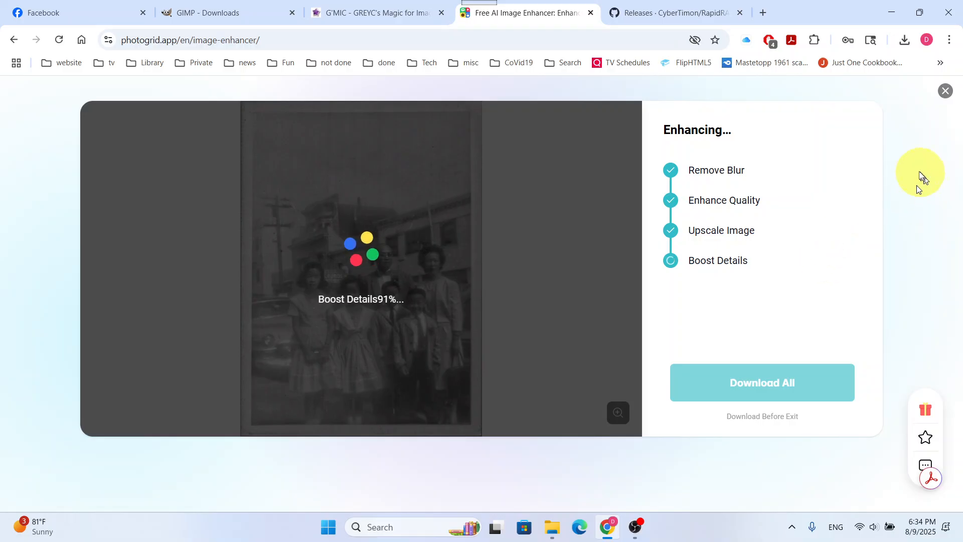
{"action": "left_click", "coordinate": [945, 91]}
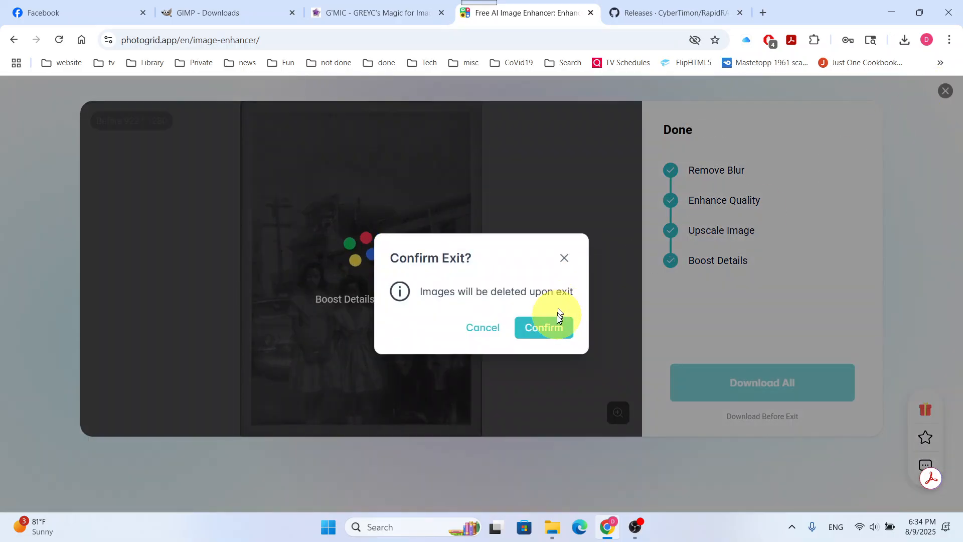
{"action": "left_click", "coordinate": [528, 330]}
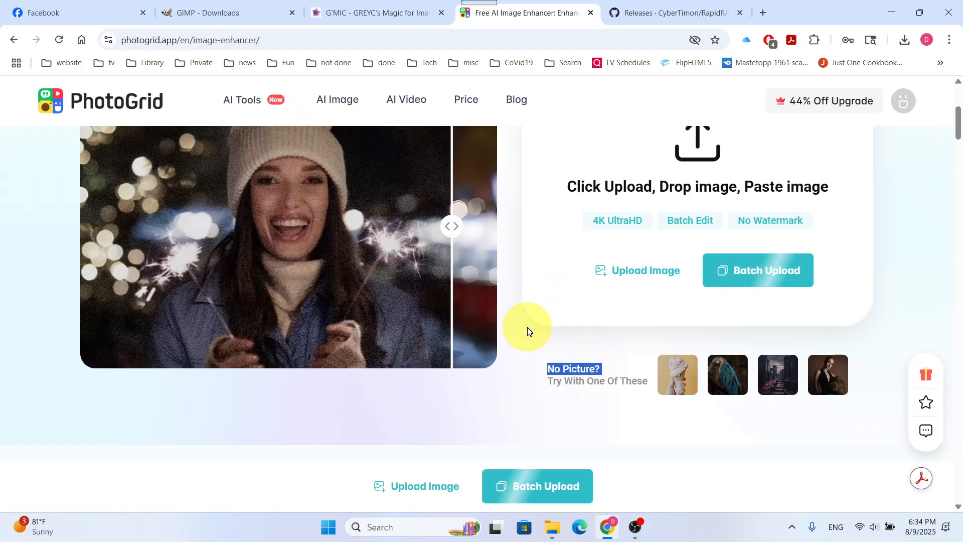
Enhance cousins 009 descreen.jpg and try to download the result in HD
{"action": "left_click", "coordinate": [624, 280]}
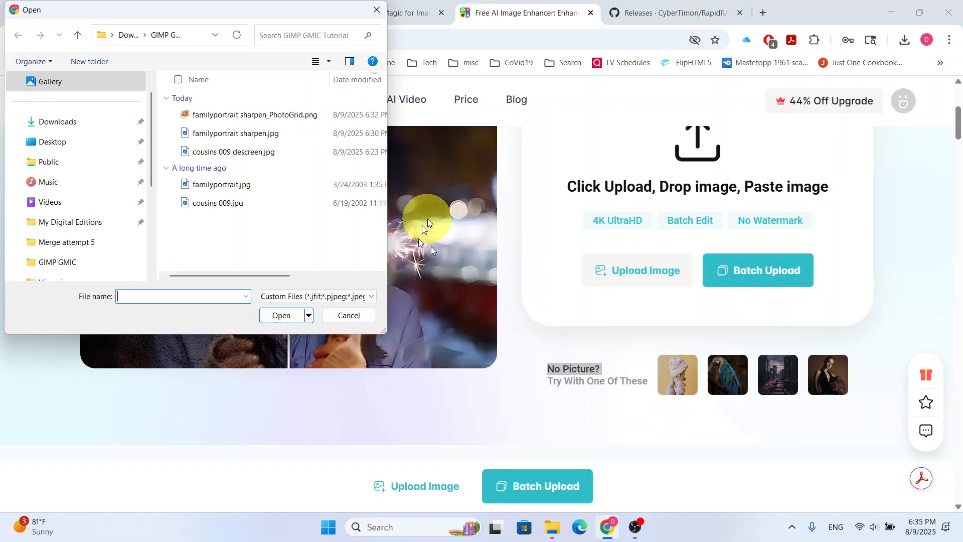
{"action": "double_click", "coordinate": [266, 152]}
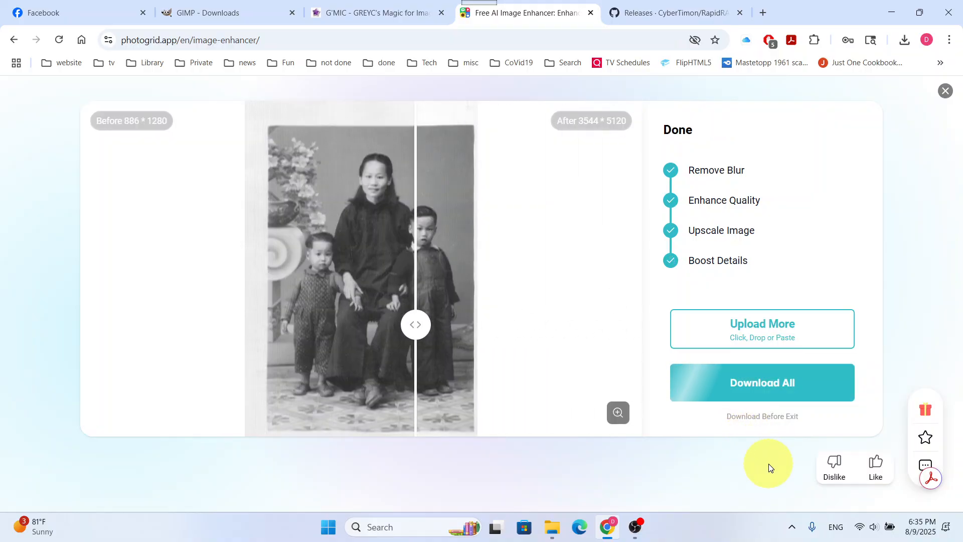
{"action": "left_click", "coordinate": [749, 384]}
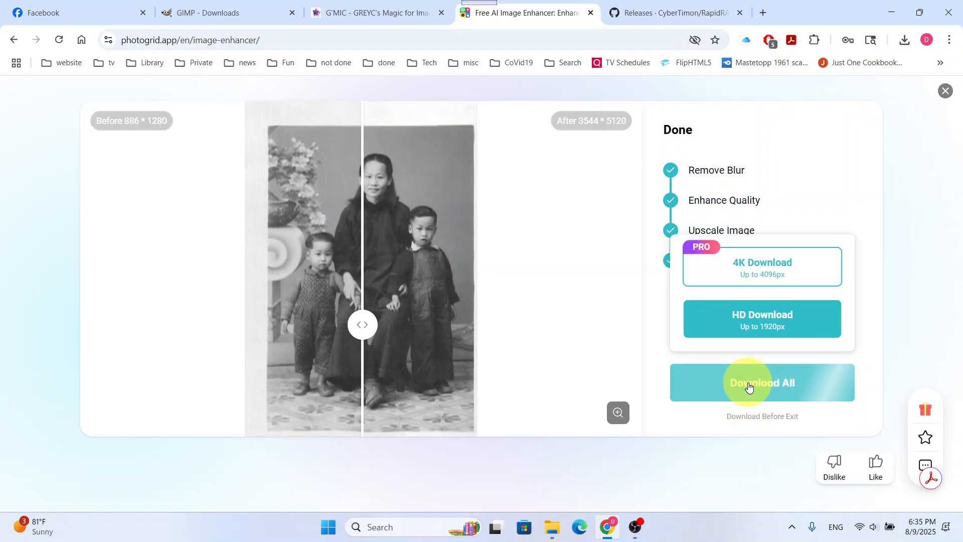
{"action": "left_click", "coordinate": [802, 324]}
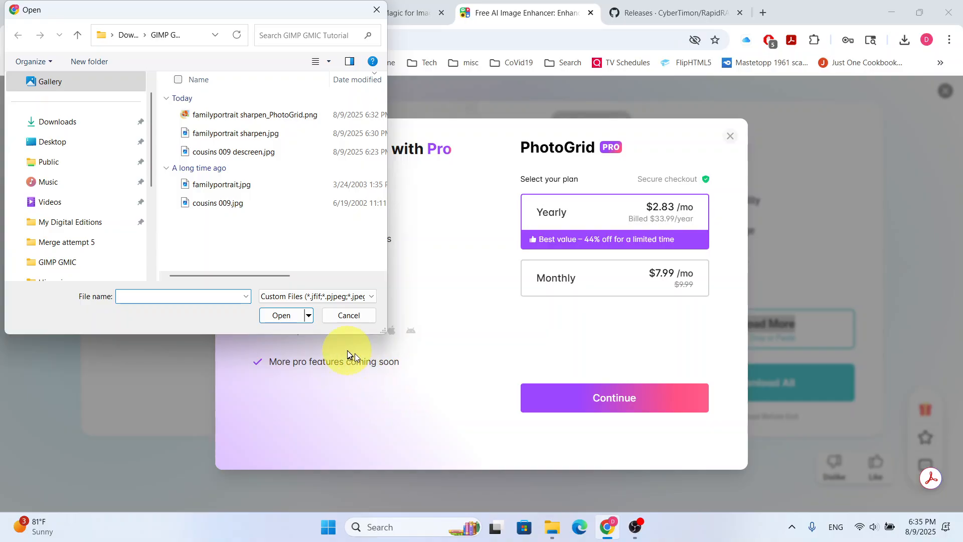
Cancel the file dialog, dismiss the Pro offer and close the enhanced cousins photo
{"action": "left_click", "coordinate": [356, 316]}
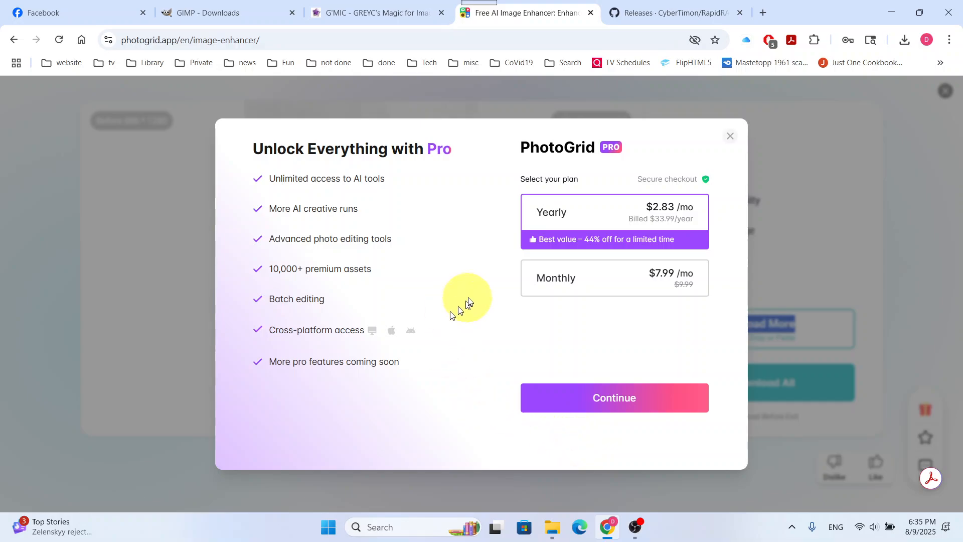
{"action": "left_click", "coordinate": [731, 139]}
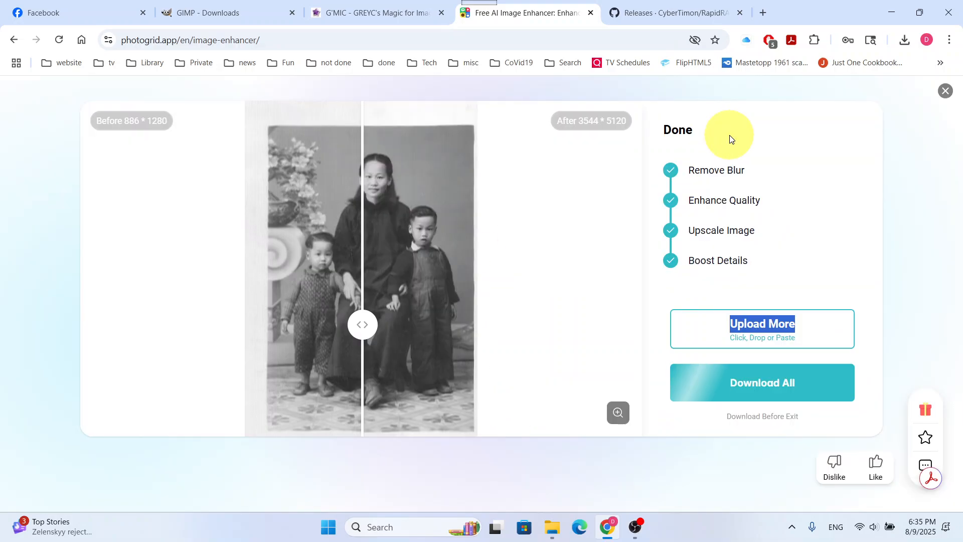
{"action": "left_click", "coordinate": [946, 91]}
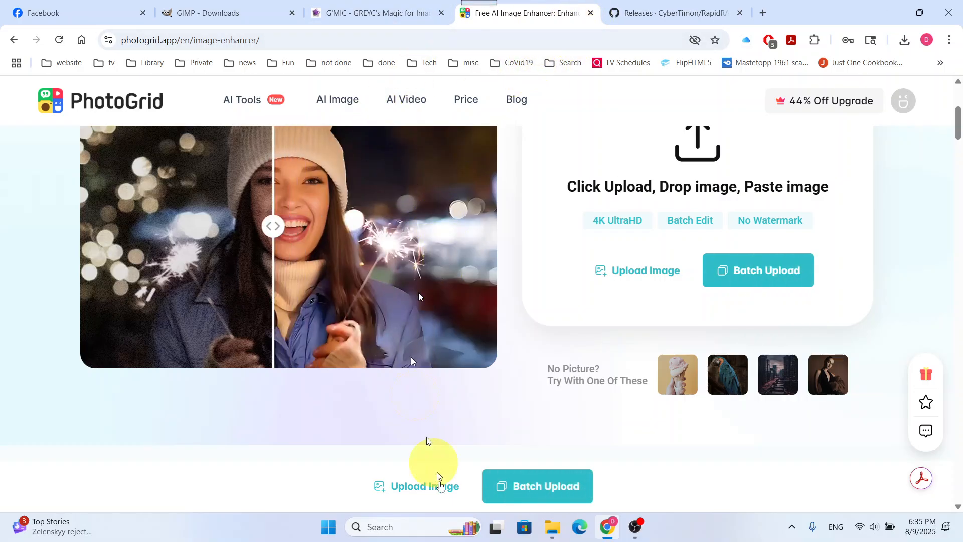
Minimize the browser, launch RapidRAW from the desktop and continue the previous session
{"action": "left_click", "coordinate": [891, 12]}
{"action": "double_click", "coordinate": [312, 69]}
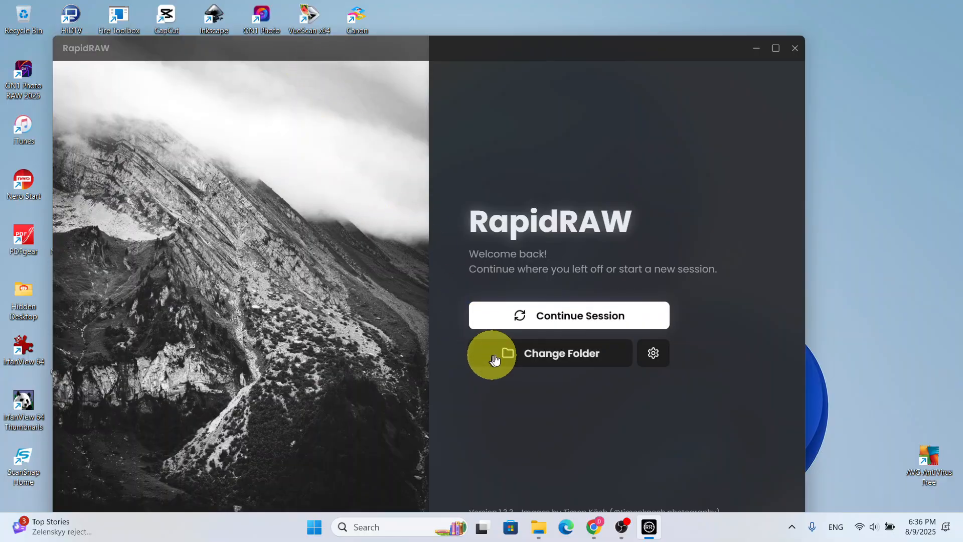
{"action": "left_click", "coordinate": [558, 322]}
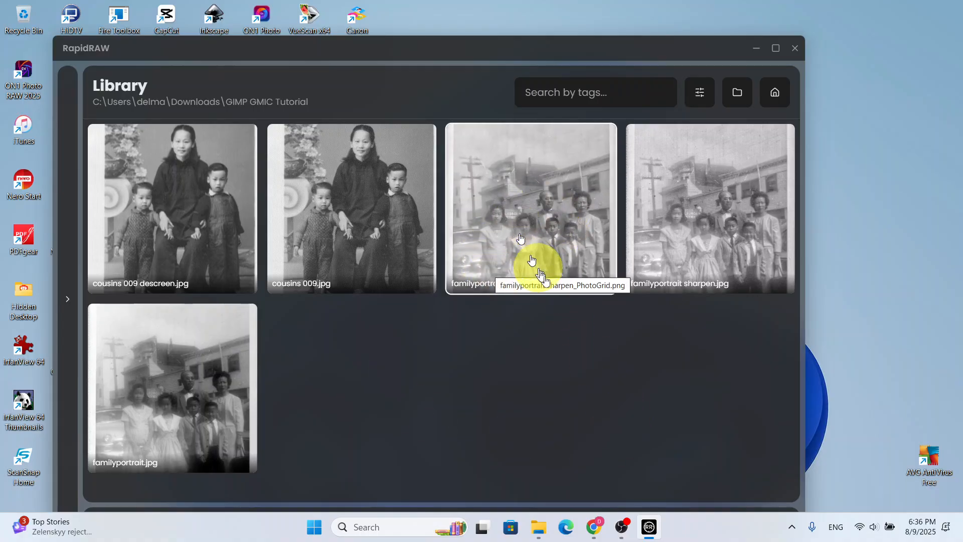
Open familyportrait sharpen_PhotoGrid.png from the library for editing and maximize the RapidRAW window
{"action": "double_click", "coordinate": [540, 228]}
{"action": "scroll", "coordinate": [344, 276], "scroll_direction": "up", "scroll_amount": 5}
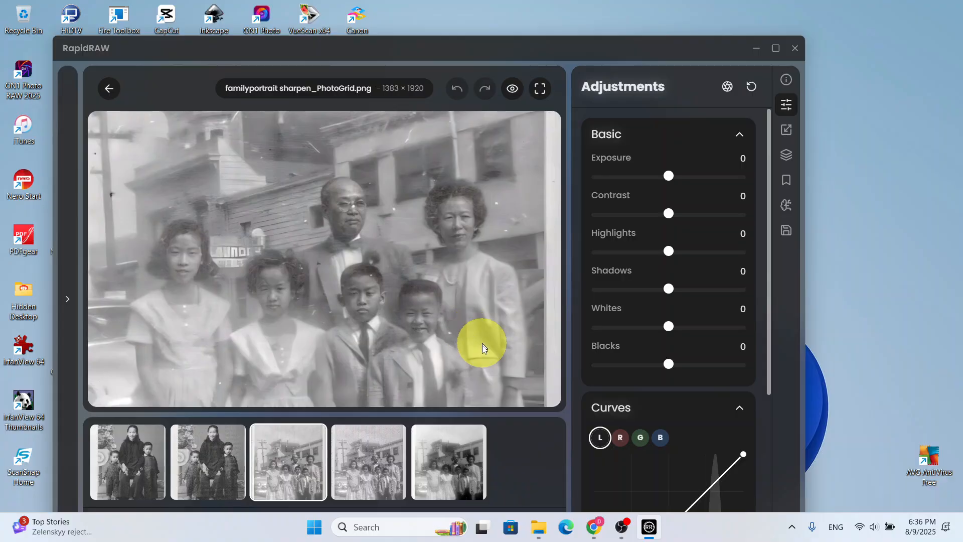
{"action": "scroll", "coordinate": [248, 309], "scroll_direction": "down", "scroll_amount": 5}
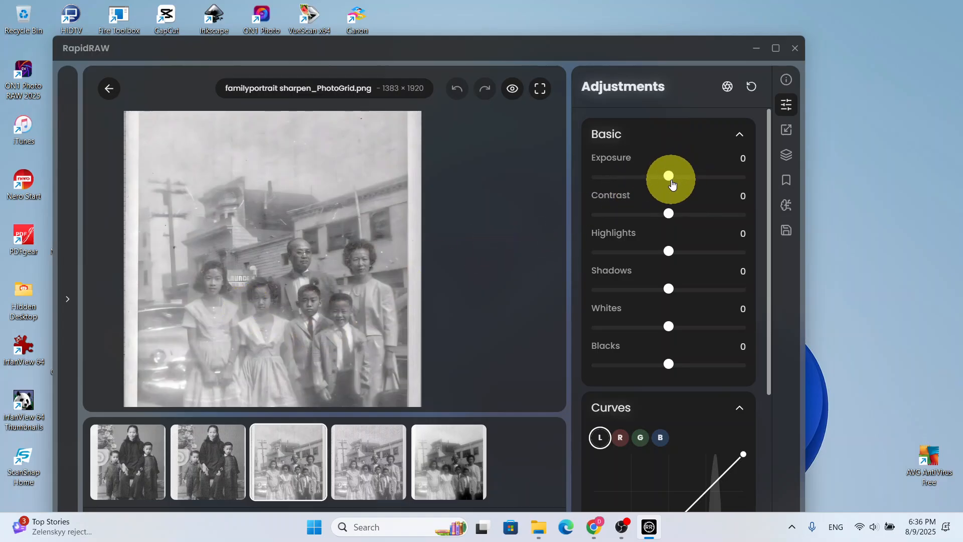
{"action": "left_click", "coordinate": [777, 48]}
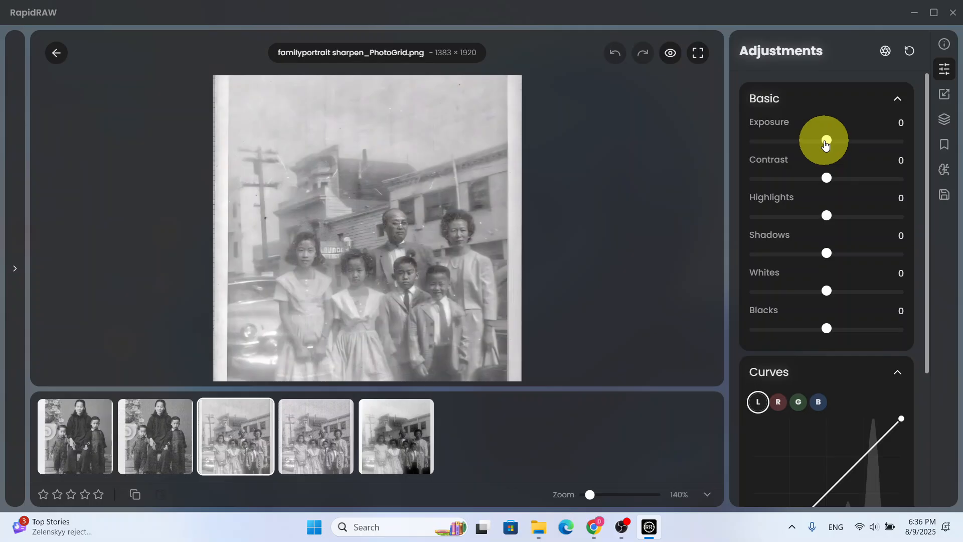
Try an exposure of -0.31 on the family portrait and reset the adjustments
{"action": "left_click_drag", "start_coordinate": [827, 141], "coordinate": [843, 141]}
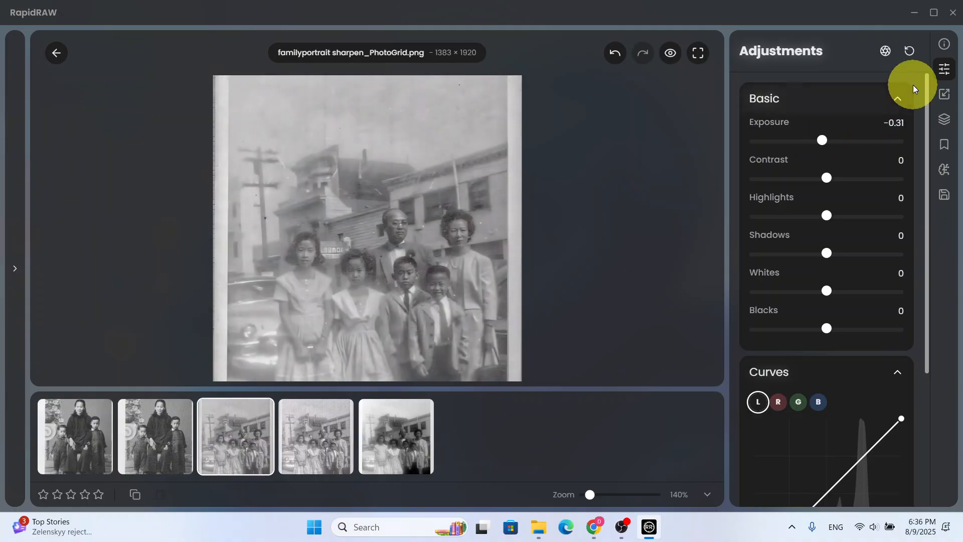
{"action": "left_click", "coordinate": [909, 51]}
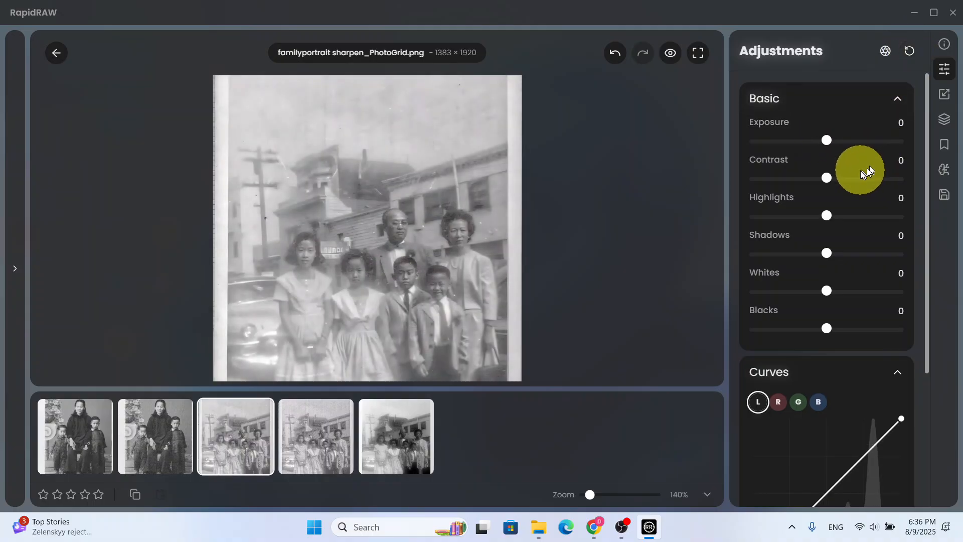
Try contrast 26 and whites -39 on the family portrait, and close RapidRAW with all adjustments reset
{"action": "left_click_drag", "start_coordinate": [837, 179], "coordinate": [879, 182]}
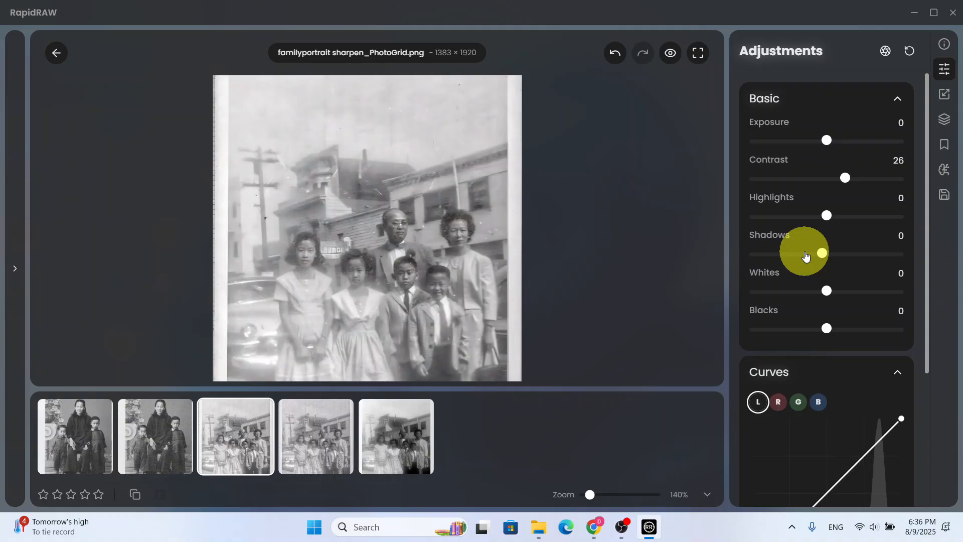
{"action": "left_click_drag", "start_coordinate": [825, 291], "coordinate": [798, 292]}
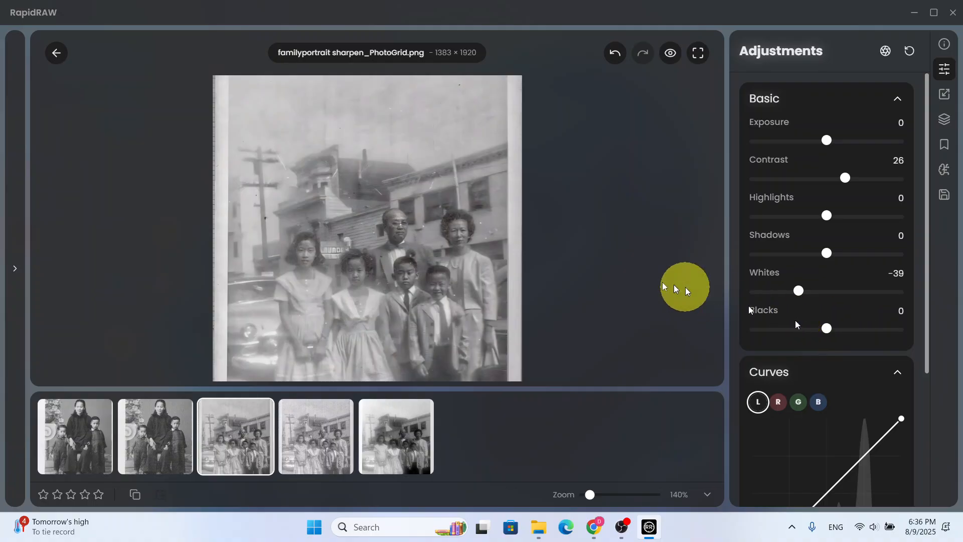
{"action": "scroll", "coordinate": [582, 272], "scroll_direction": "down", "scroll_amount": 2}
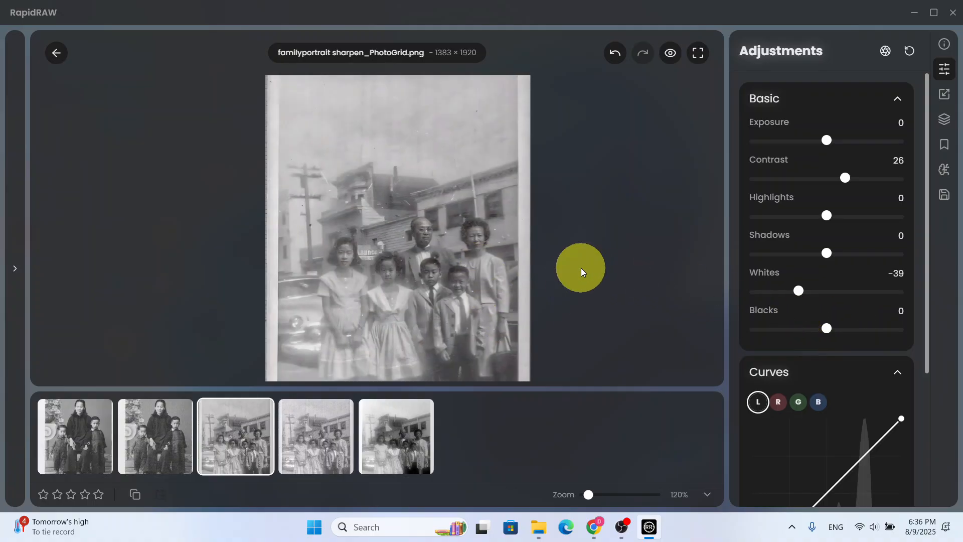
{"action": "scroll", "coordinate": [582, 272], "scroll_direction": "down", "scroll_amount": 2}
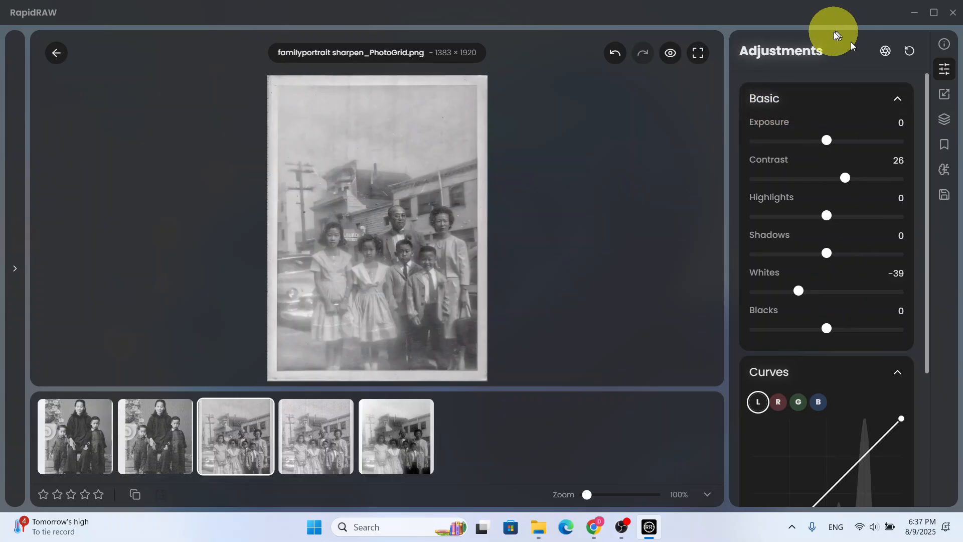
{"action": "left_click", "coordinate": [910, 52]}
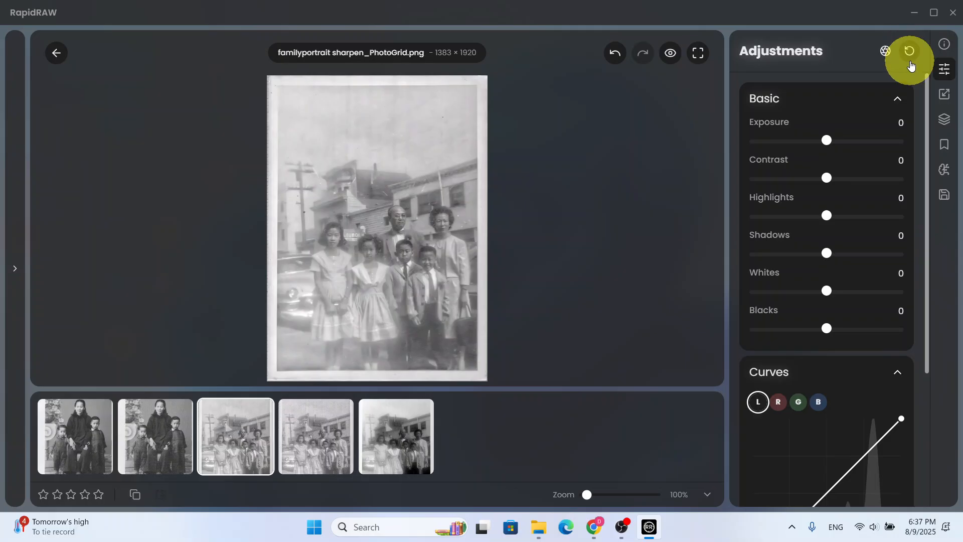
{"action": "left_click", "coordinate": [953, 13]}
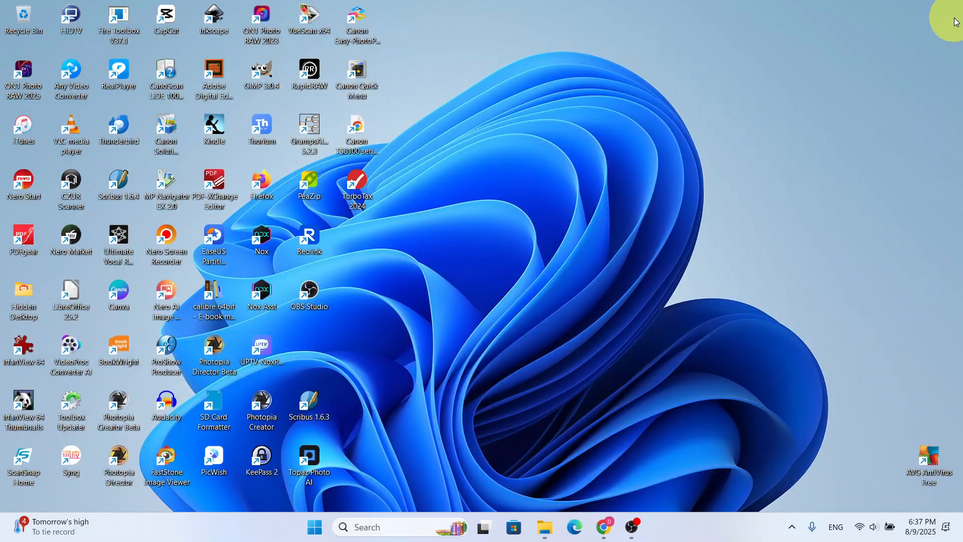